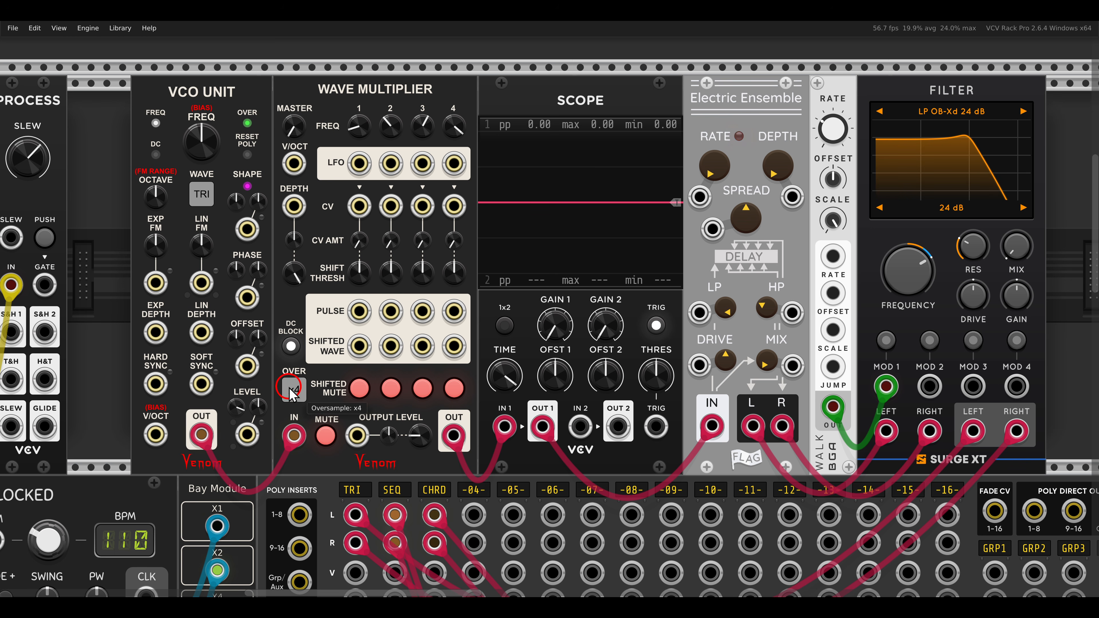
# Unmute the Wave Multiplier's input and shifted wave 1 in the first voice, and raise its master LFO frequency.
pyautogui.moveTo(318, 426); pyautogui.dragTo(346, 461)
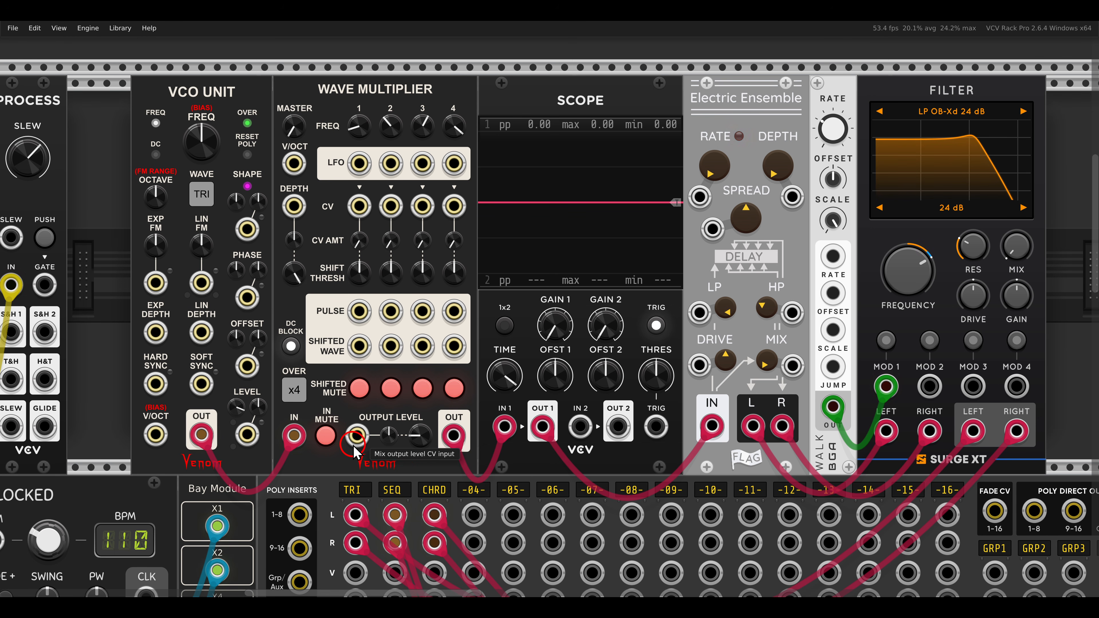
pyautogui.click(325, 435)
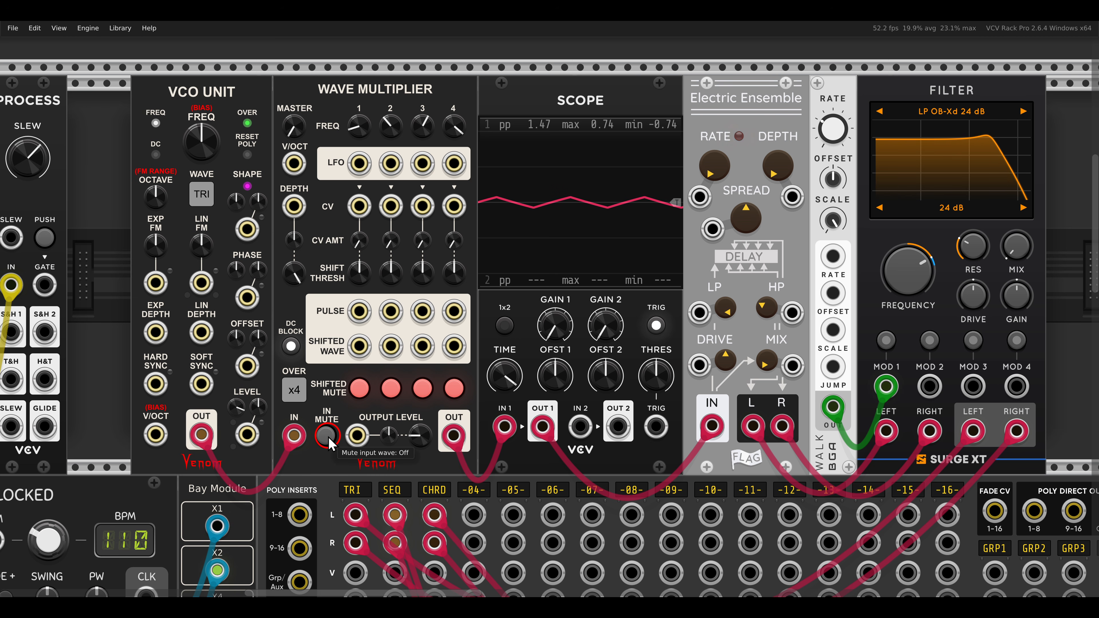
pyautogui.click(358, 388)
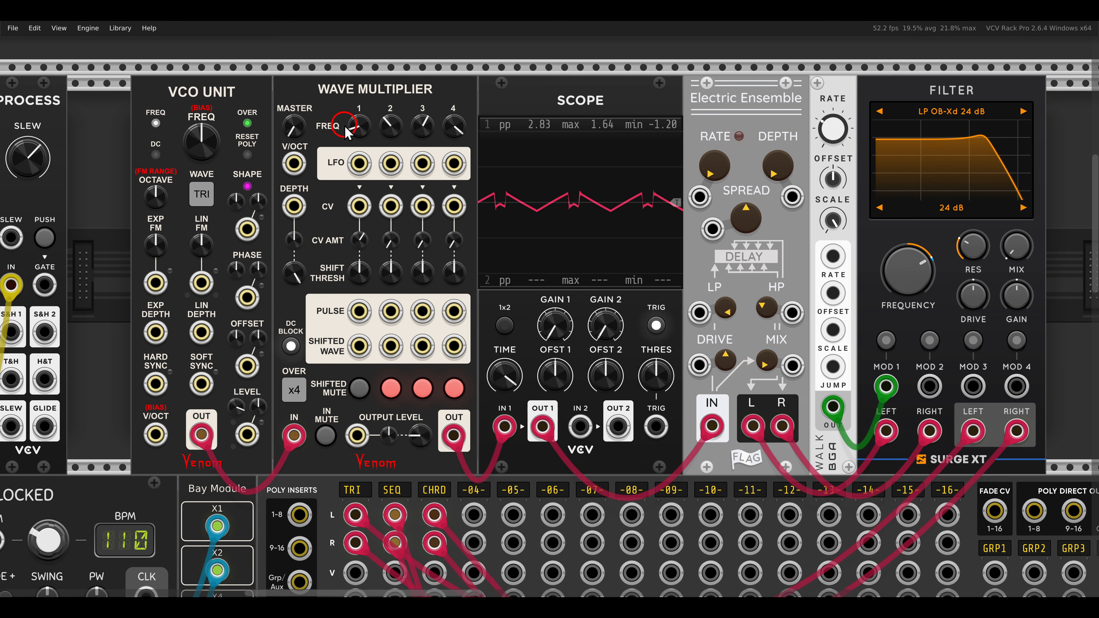
pyautogui.moveTo(337, 100); pyautogui.dragTo(477, 147)
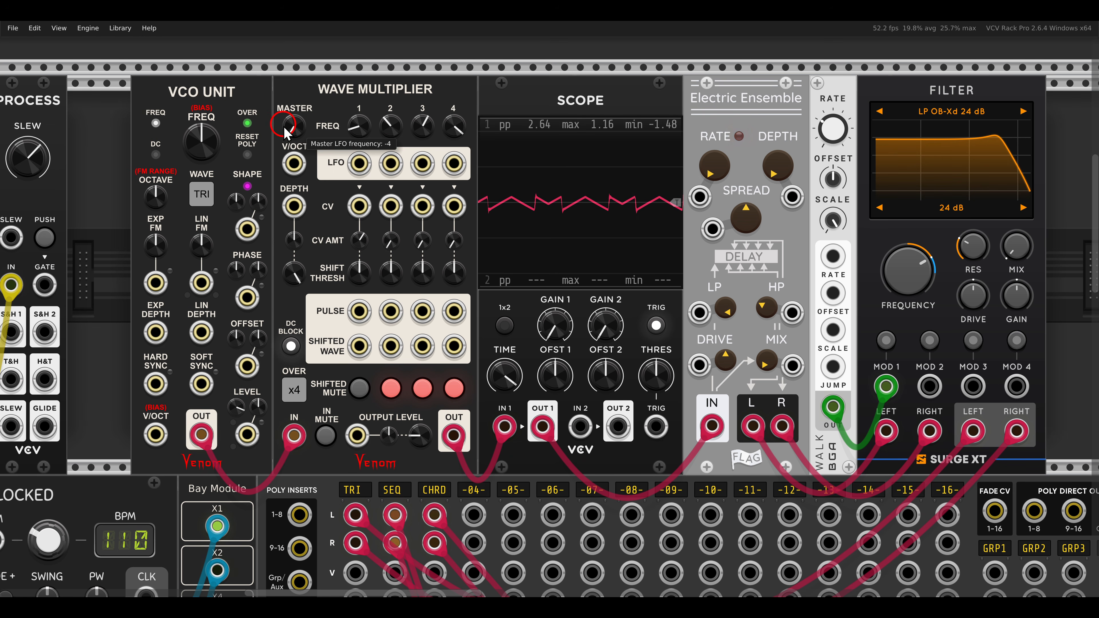
pyautogui.moveTo(302, 136)
pyautogui.mouseDown()
pyautogui.moveTo(294, 69)
pyautogui.moveTo(311, 137)
pyautogui.moveTo(312, 121)
pyautogui.mouseUp()
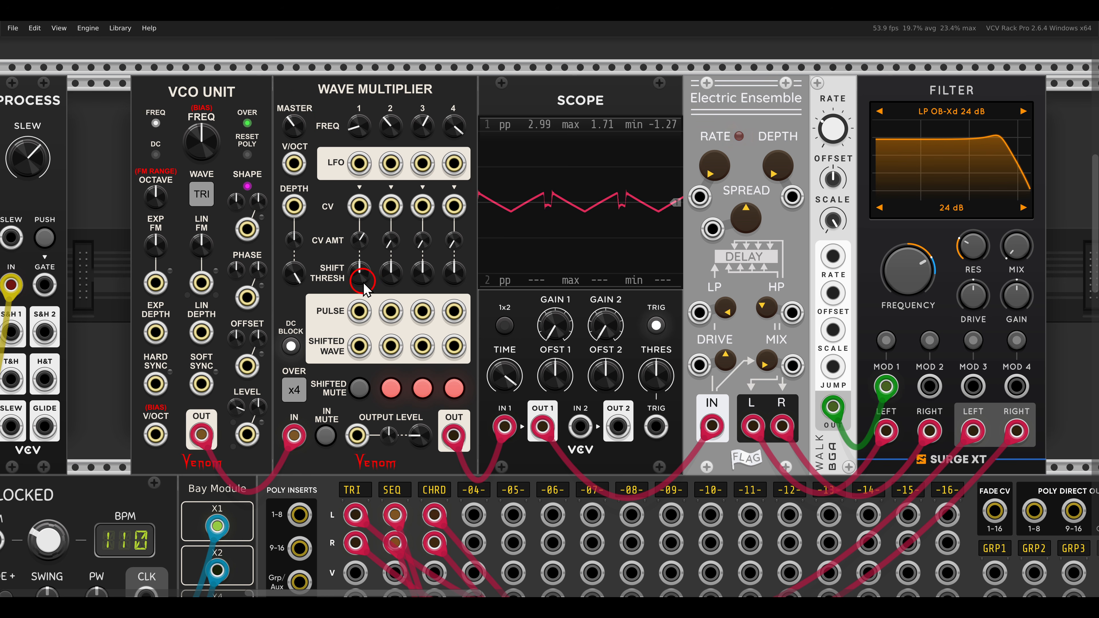
# Unmute the Wave Multiplier's shifted waves 2, 3 and 4, and raise their shift threshold CV amounts.
pyautogui.click(392, 390)
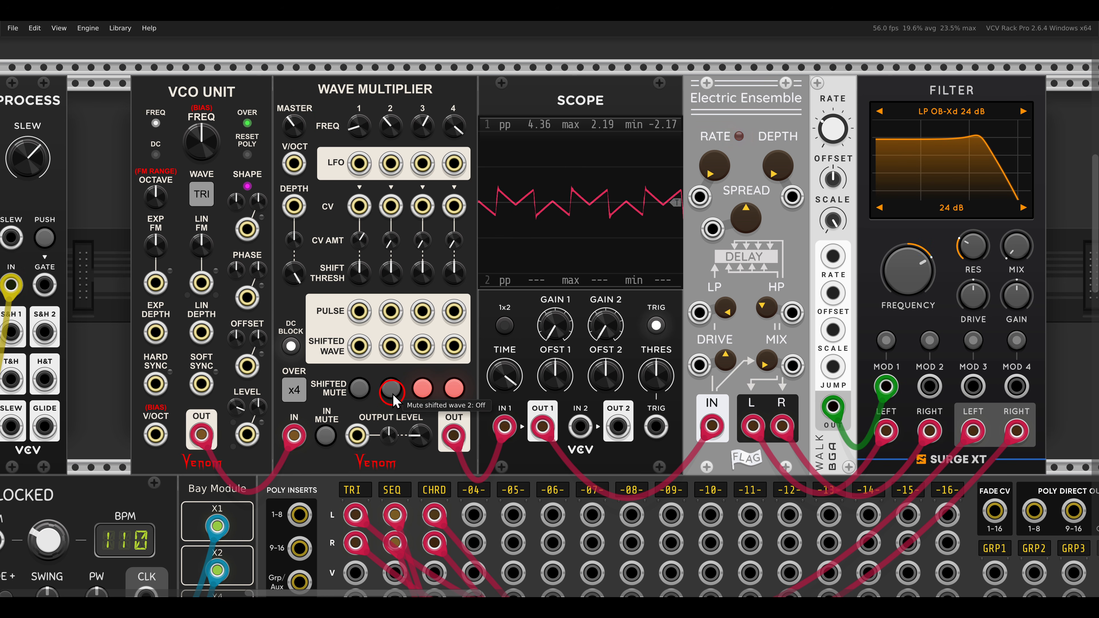
pyautogui.moveTo(390, 240); pyautogui.dragTo(379, 136)
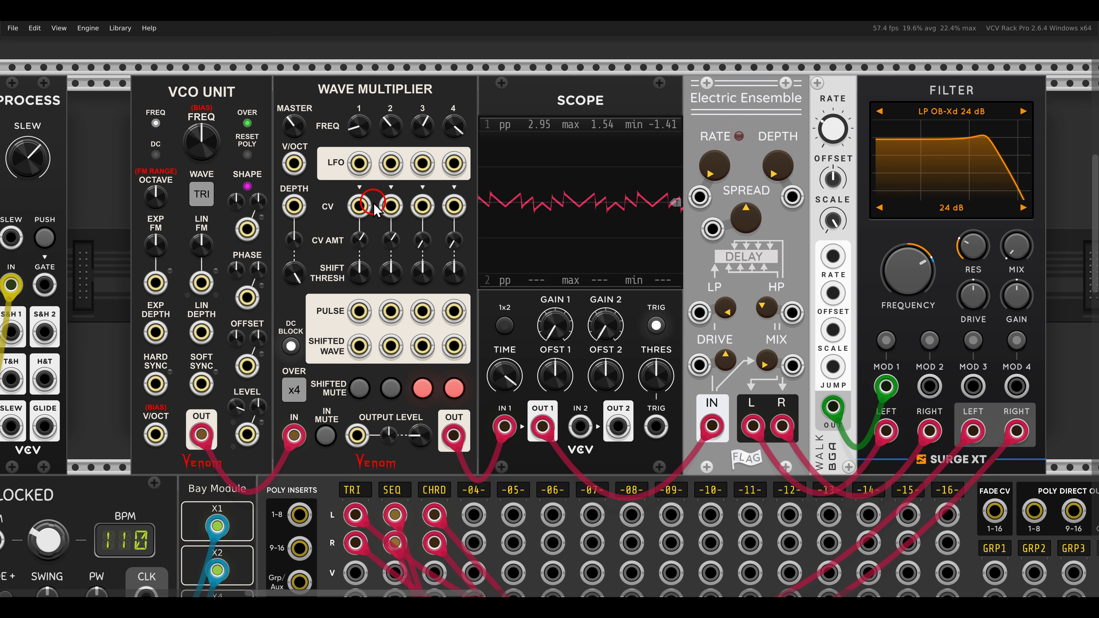
pyautogui.click(422, 388)
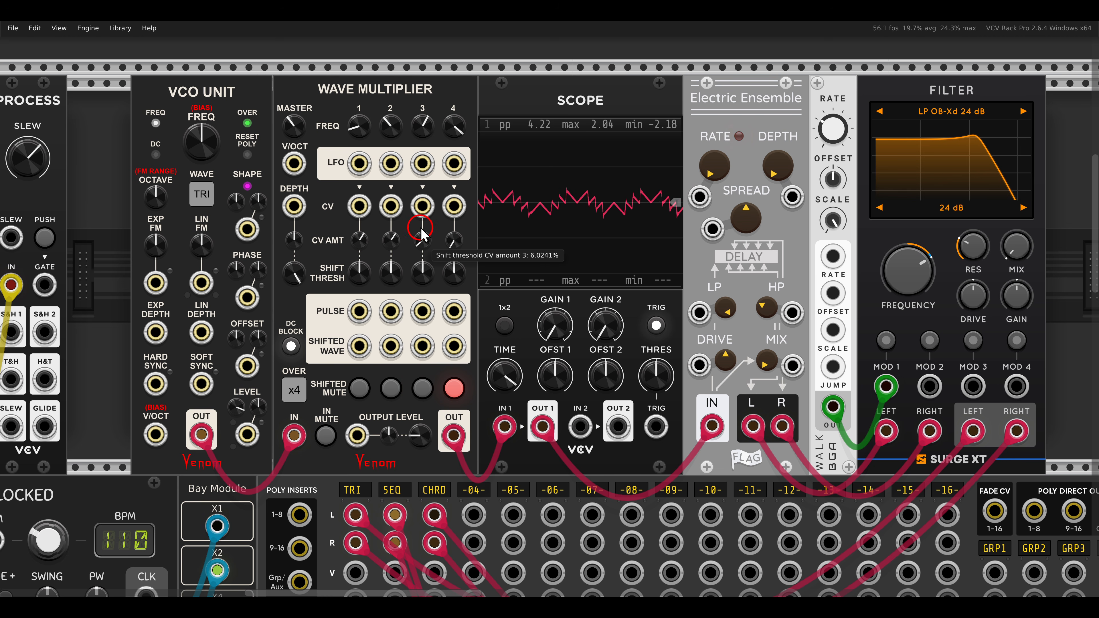
pyautogui.click(453, 388)
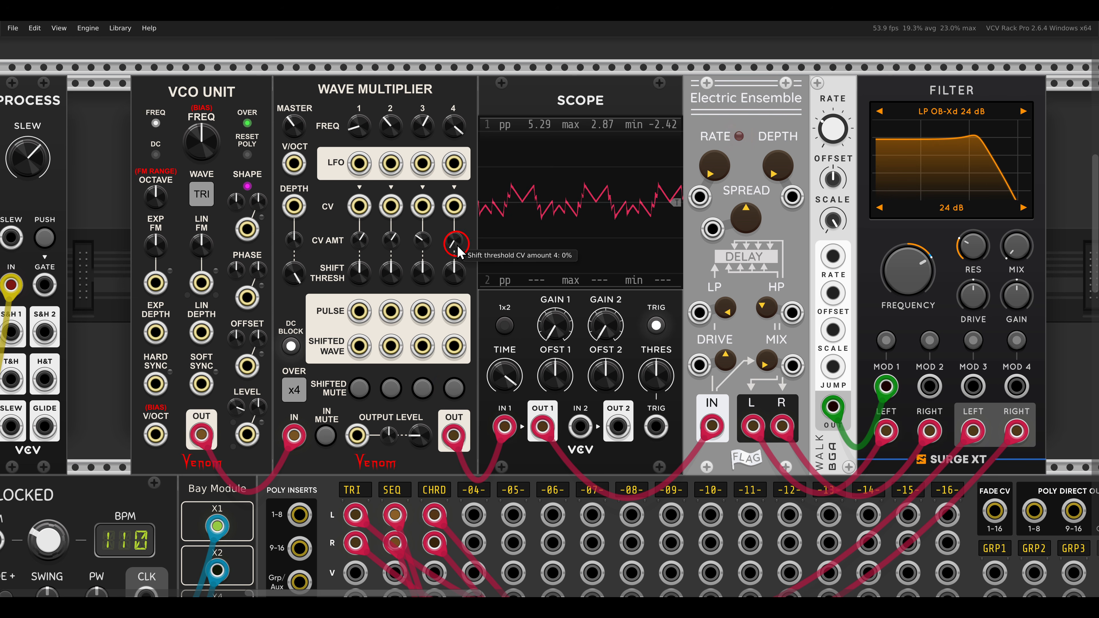
pyautogui.moveTo(431, 134); pyautogui.dragTo(426, 107)
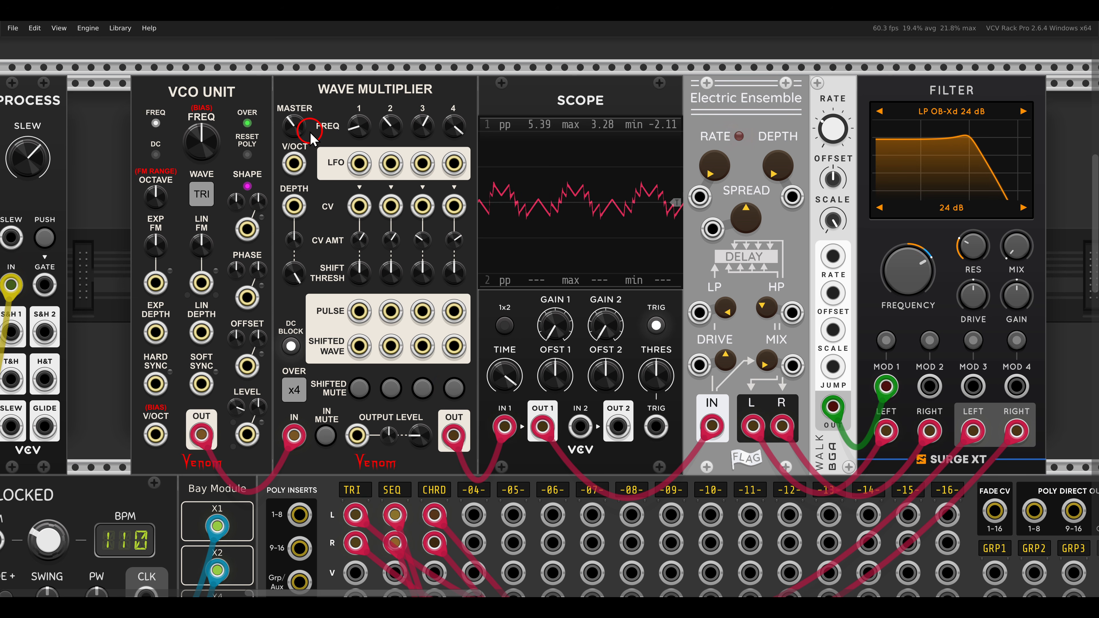
pyautogui.moveTo(296, 125); pyautogui.dragTo(296, 83)
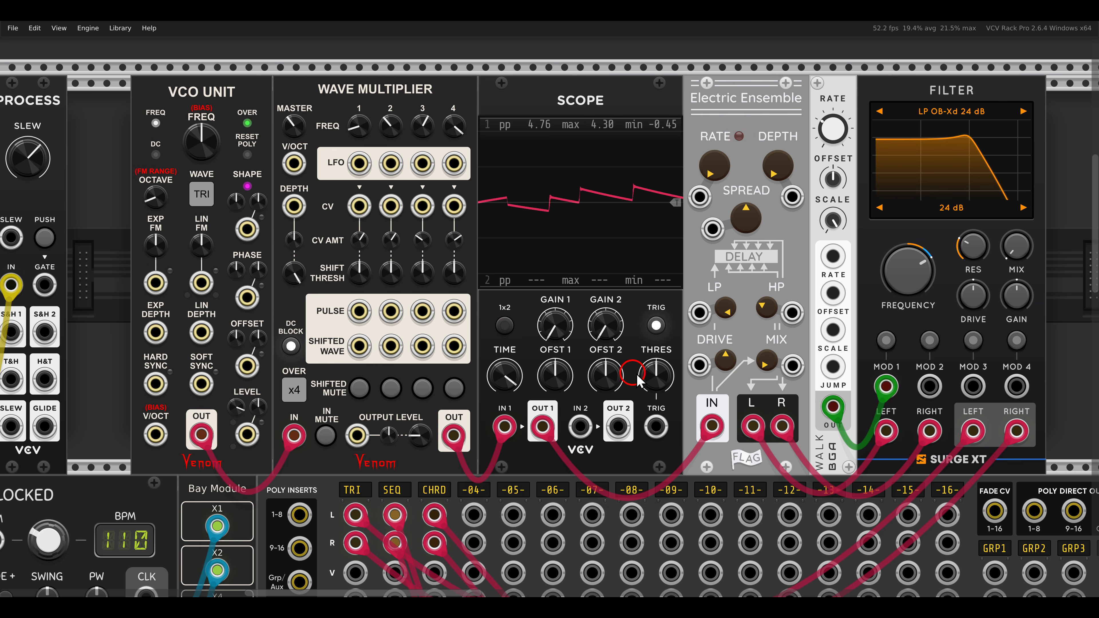
# Raise the Electric Ensemble's mix to about 0.47 and turn the Surge XT filter's mix up to maximum.
pyautogui.moveTo(765, 355); pyautogui.dragTo(741, 275)
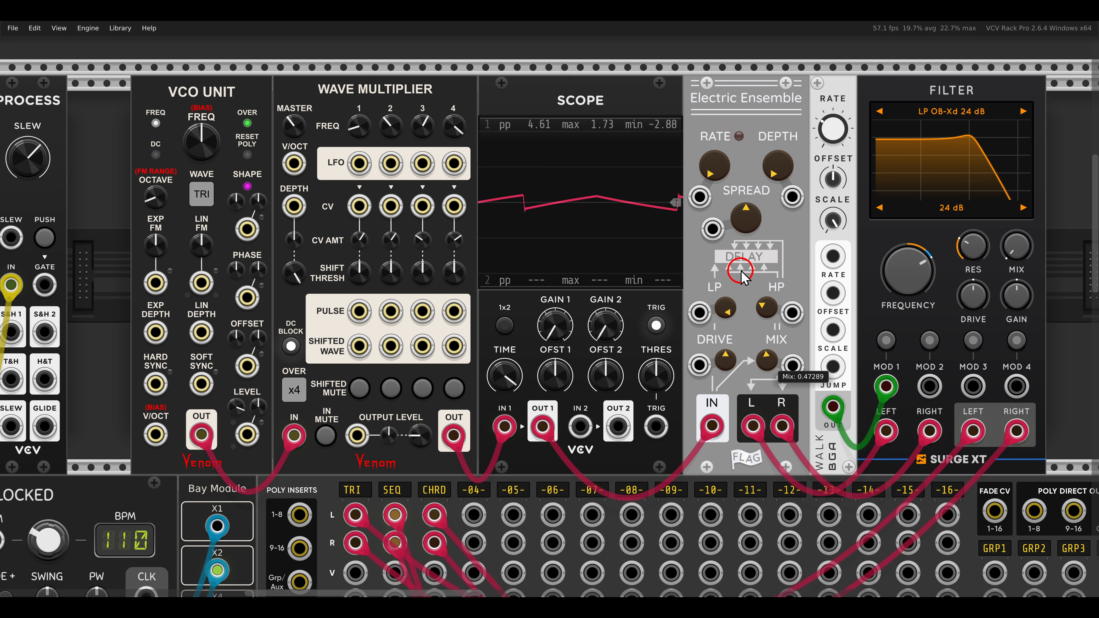
pyautogui.moveTo(723, 180); pyautogui.dragTo(758, 243)
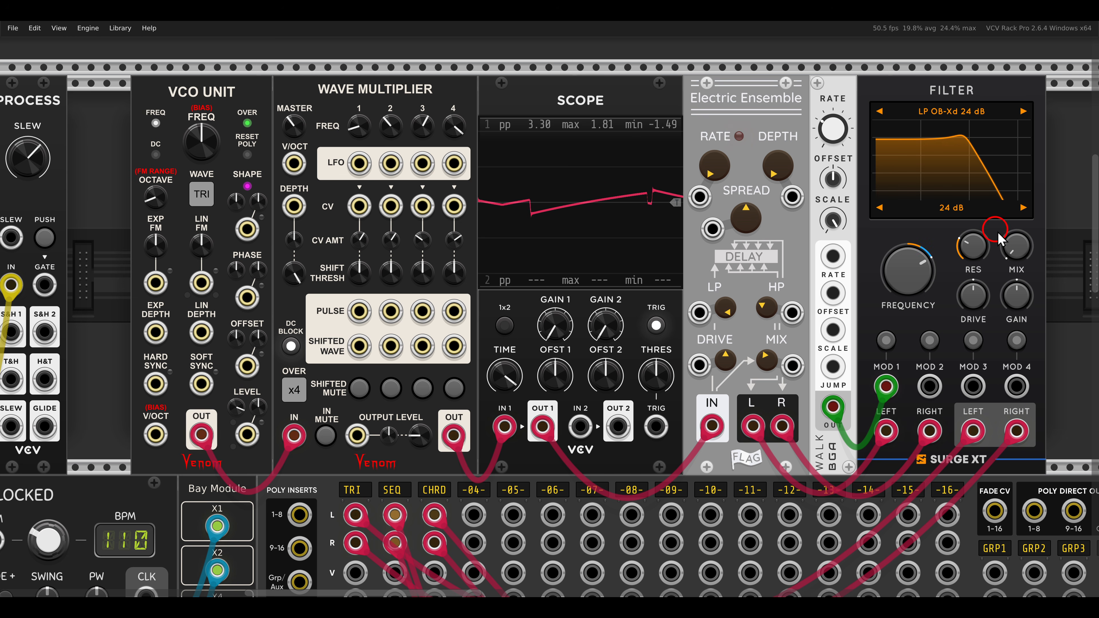
pyautogui.moveTo(1016, 246); pyautogui.dragTo(951, 60)
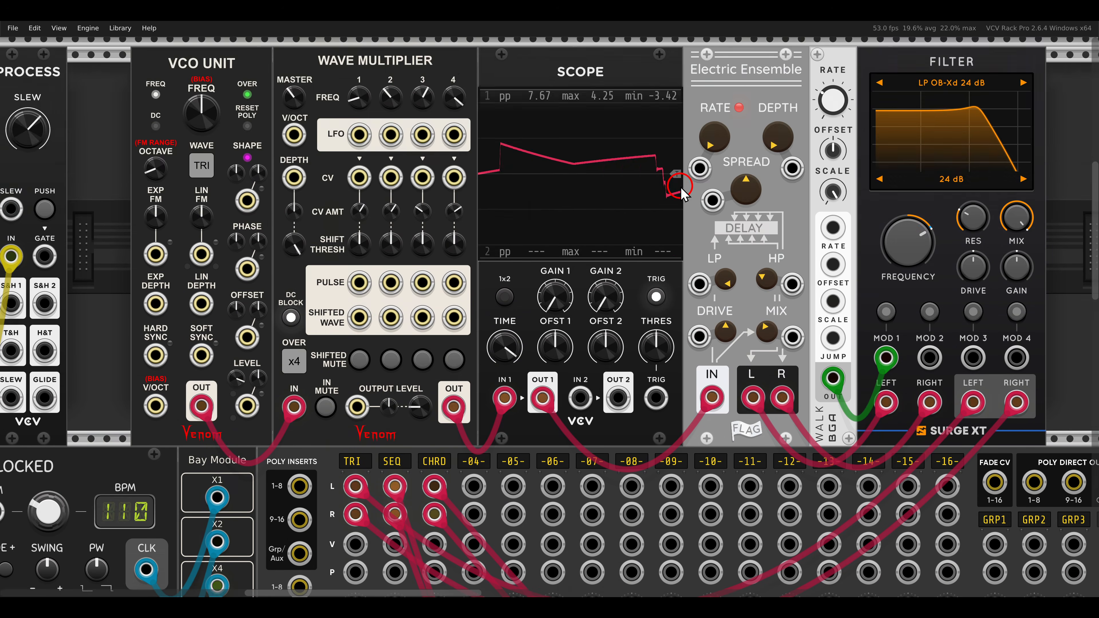
# Unmute the stepSeq-driven voice in the lower row, next to the sQuant module.
pyautogui.scroll(-10, 679, 186)
pyautogui.moveTo(679, 188); pyautogui.dragTo(709, 87)
pyautogui.moveTo(662, 247); pyautogui.dragTo(730, 218)
pyautogui.scroll(-1, 731, 187)
pyautogui.moveTo(225, 155)
pyautogui.mouseDown()
pyautogui.moveTo(182, 156)
pyautogui.moveTo(242, 172)
pyautogui.moveTo(279, 147)
pyautogui.moveTo(266, 158)
pyautogui.mouseUp()
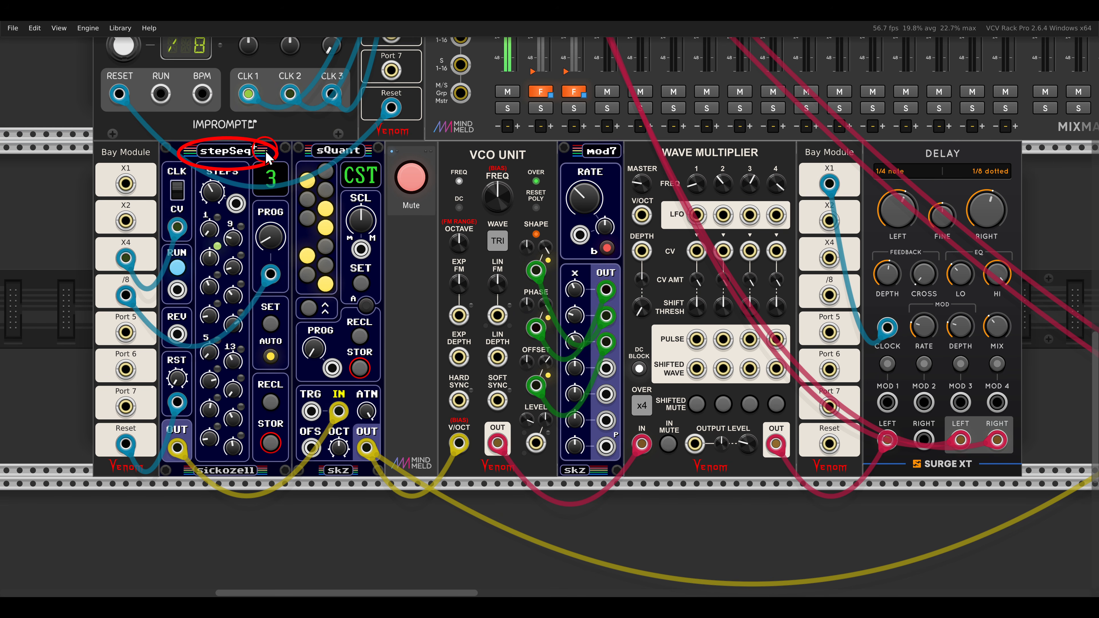
pyautogui.moveTo(530, 145); pyautogui.dragTo(536, 179)
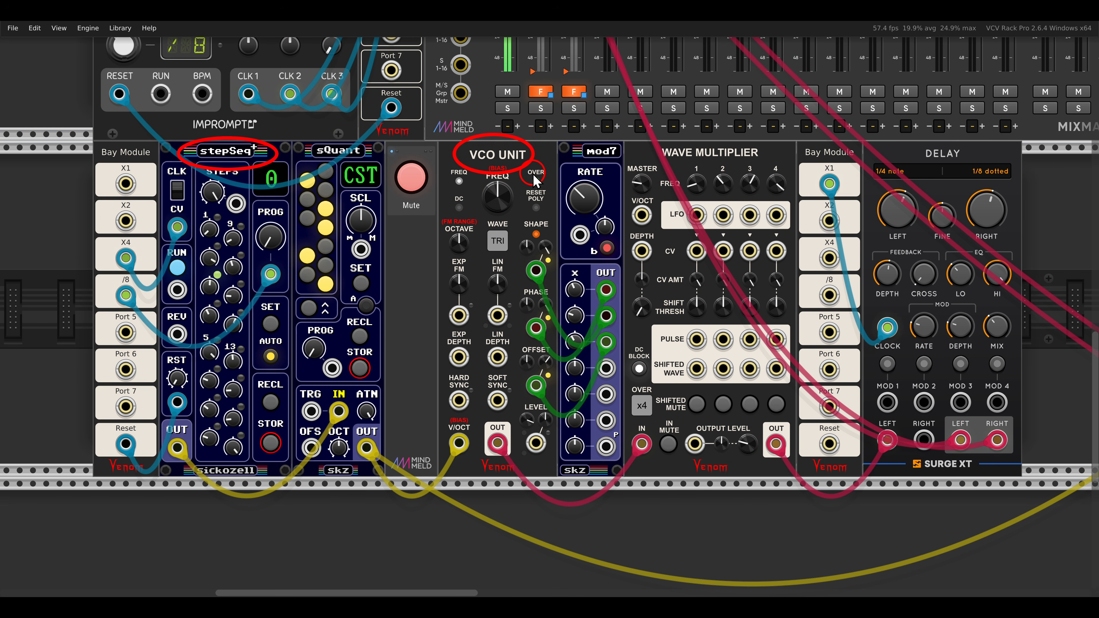
pyautogui.press('Escape')
pyautogui.click(407, 185)
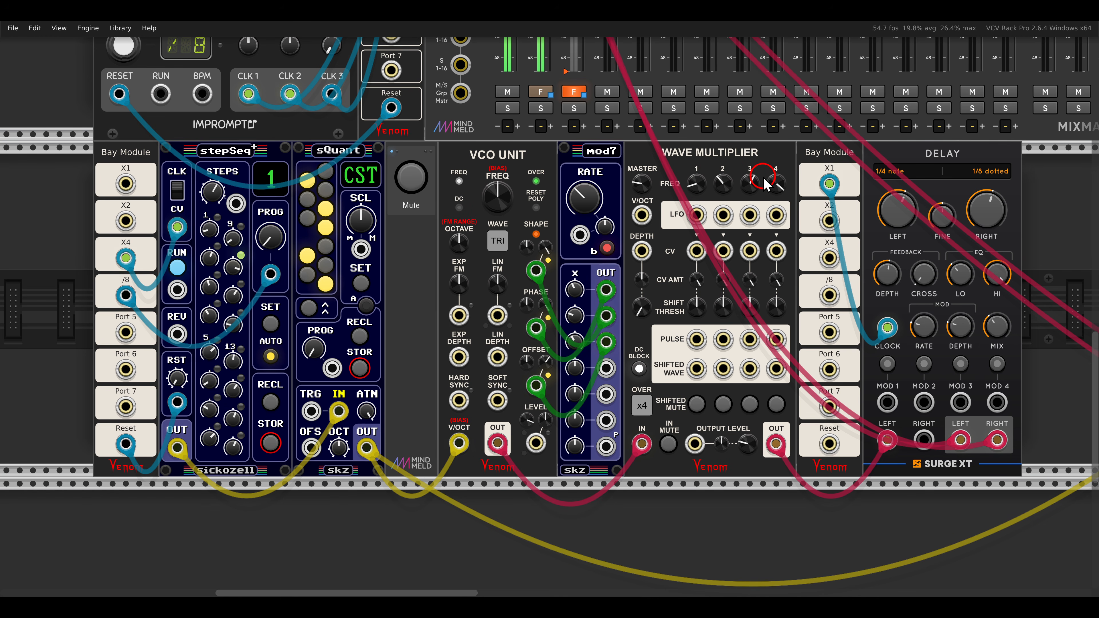
# Patch mod7's fourth output into the lower Wave Multiplier's depth CV input, and raise its depth and depth CV amount.
pyautogui.scroll(2, 768, 319)
pyautogui.moveTo(797, 312); pyautogui.dragTo(759, 314)
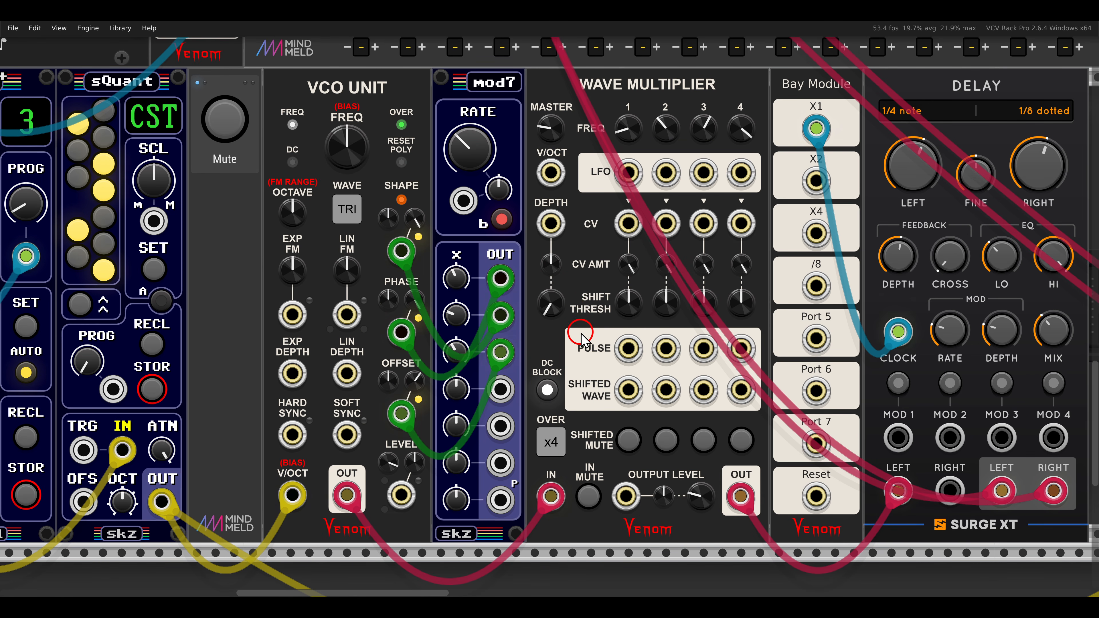
pyautogui.moveTo(555, 315)
pyautogui.moveTo(555, 315); pyautogui.dragTo(508, 386)
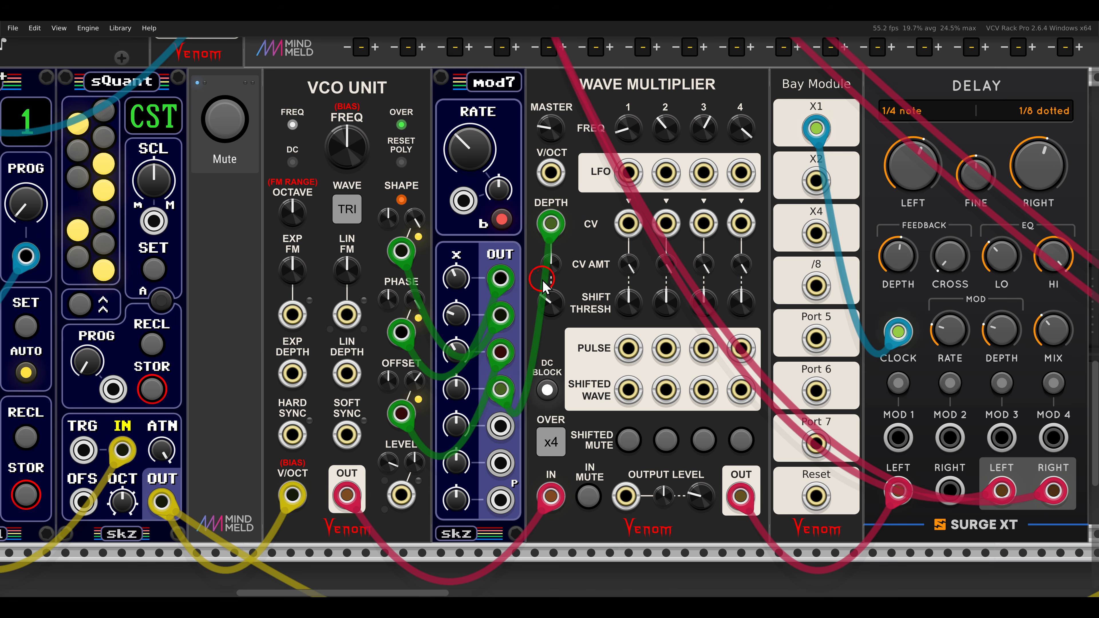
pyautogui.moveTo(553, 271); pyautogui.dragTo(536, 229)
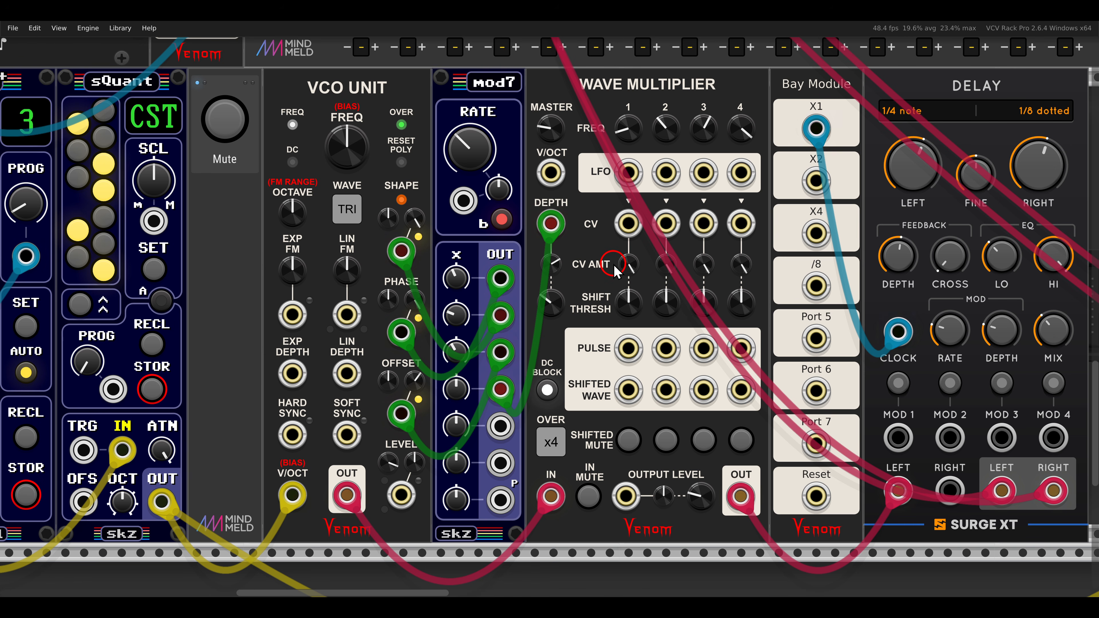
# Patch the sQuant output into the hd module's signal input in the upper row, using a yellow cable.
pyautogui.scroll(-4, 616, 270)
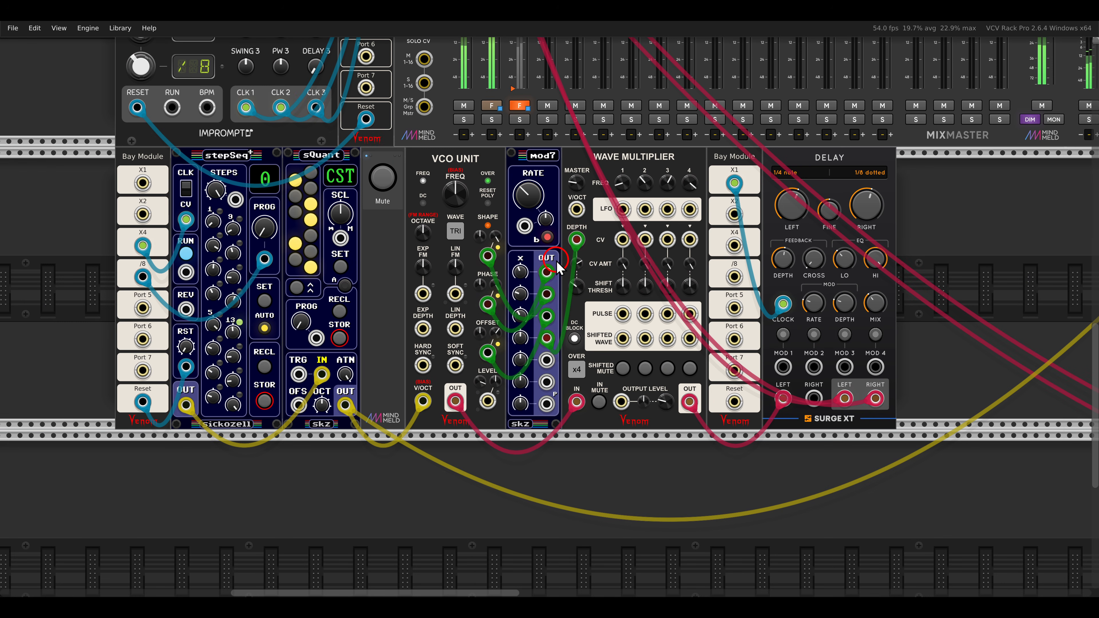
pyautogui.moveTo(519, 256); pyautogui.dragTo(580, 279)
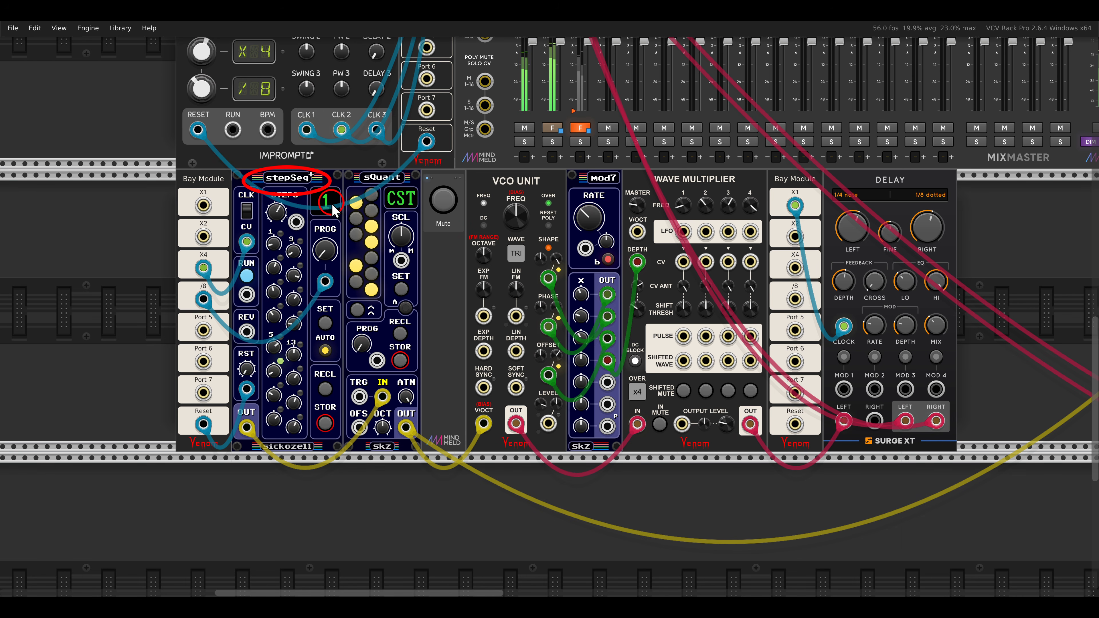
pyautogui.moveTo(406, 427); pyautogui.dragTo(248, 191)
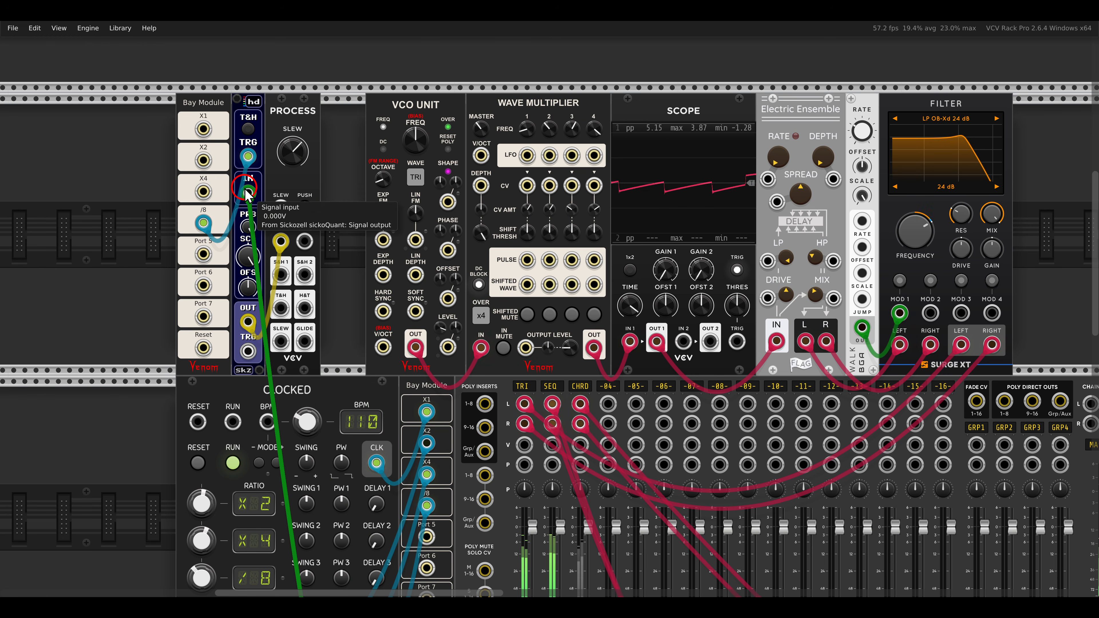
pyautogui.press('2')
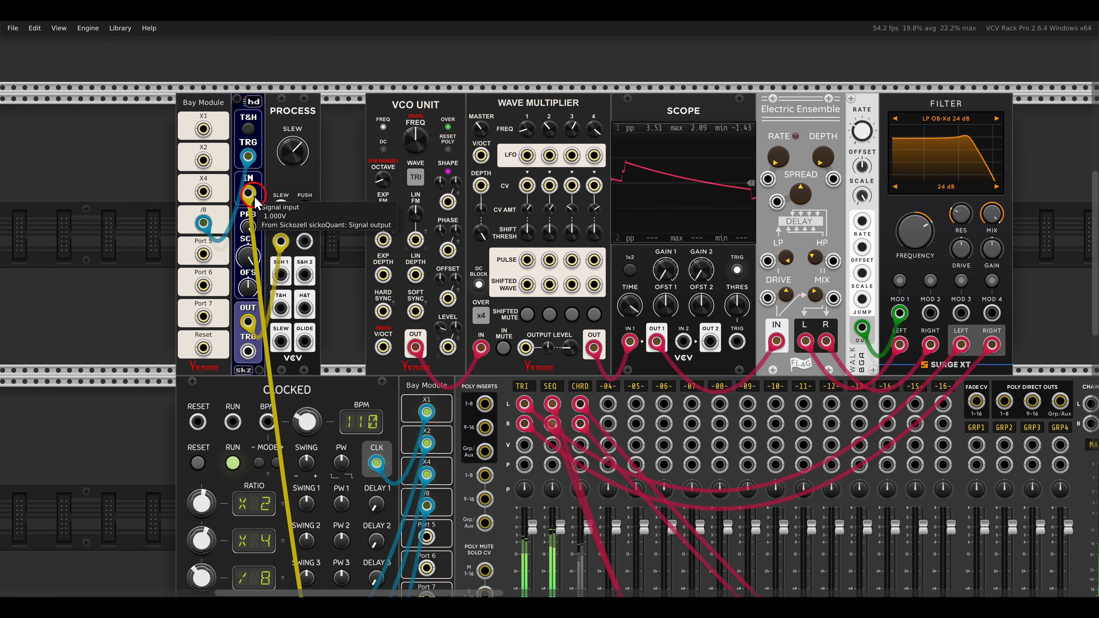
pyautogui.moveTo(255, 196); pyautogui.dragTo(308, 203)
pyautogui.scroll(3, 308, 203)
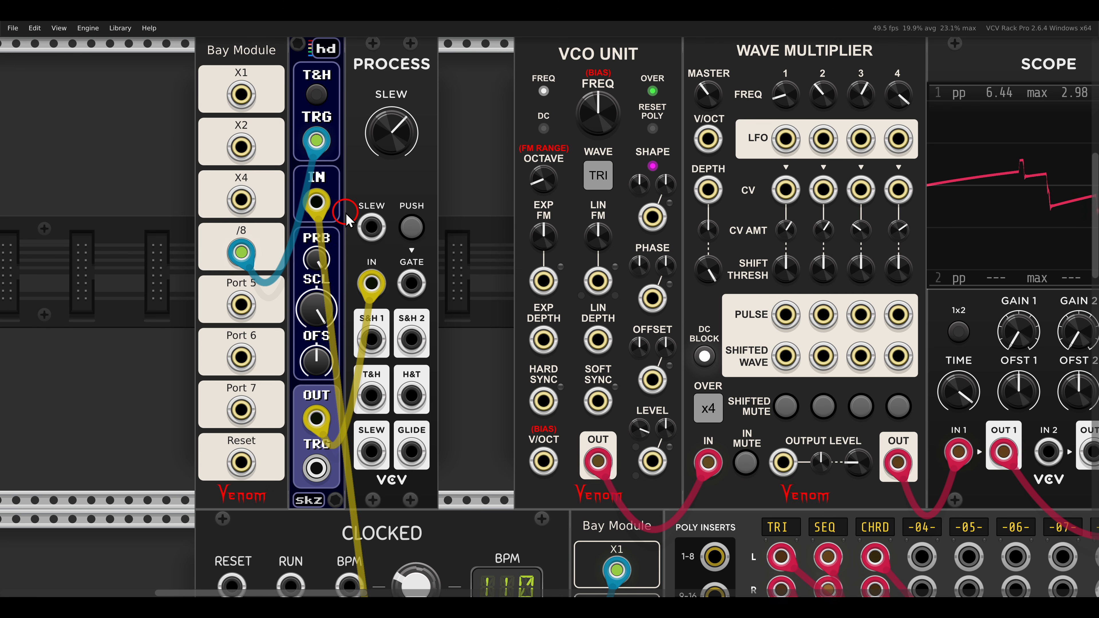
# Patch the Process module's slew output into the upper VCO Unit's V/Oct input with a yellow cable.
pyautogui.scroll(-1, 348, 207)
pyautogui.moveTo(319, 413); pyautogui.dragTo(463, 422)
pyautogui.press('1')
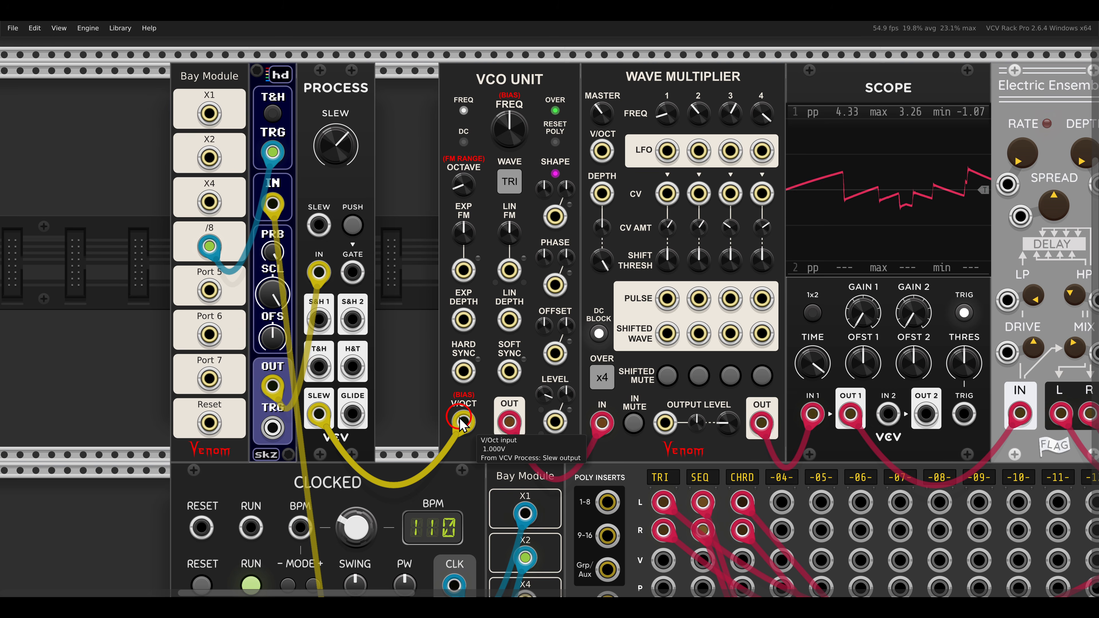
# Examine the chord voice's routing from the Poly S&H ASR hold outputs through Clone Merge to the VCO Unit.
pyautogui.scroll(-1, 436, 281)
pyautogui.scroll(-1, 435, 281)
pyautogui.moveTo(454, 289); pyautogui.dragTo(351, 266)
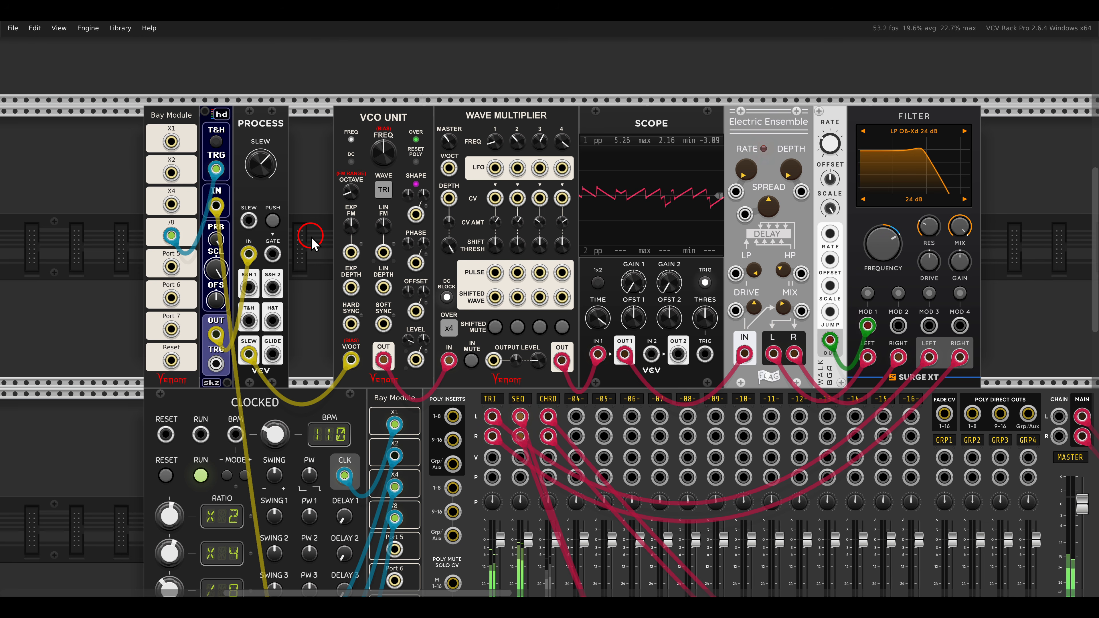
pyautogui.scroll(-1, 311, 238)
pyautogui.scroll(-1, 316, 243)
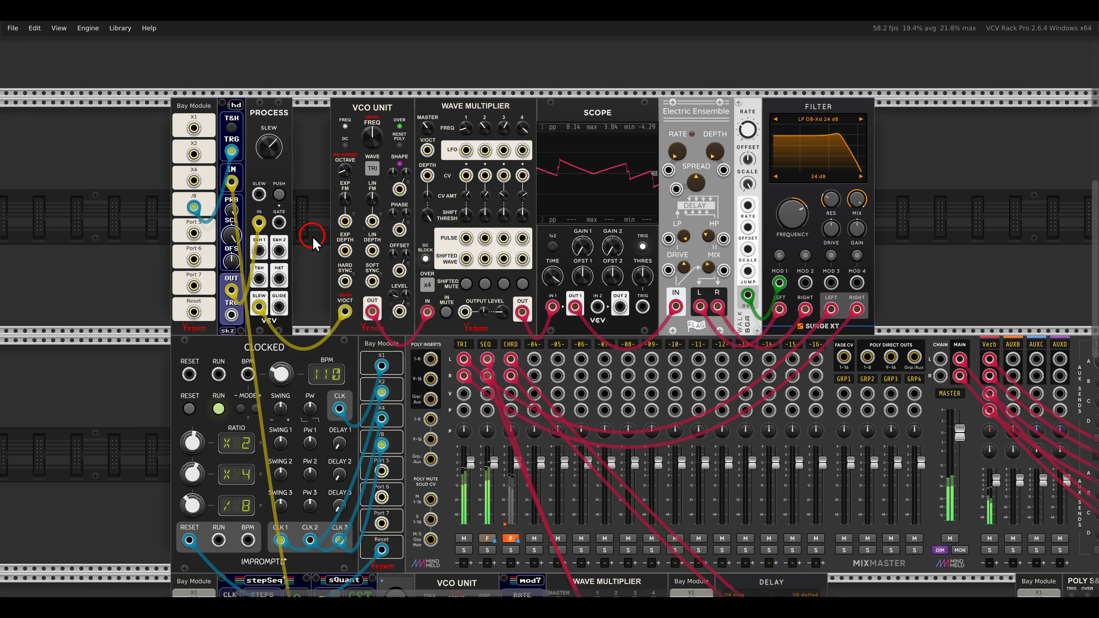
pyautogui.moveTo(738, 507); pyautogui.dragTo(361, 291)
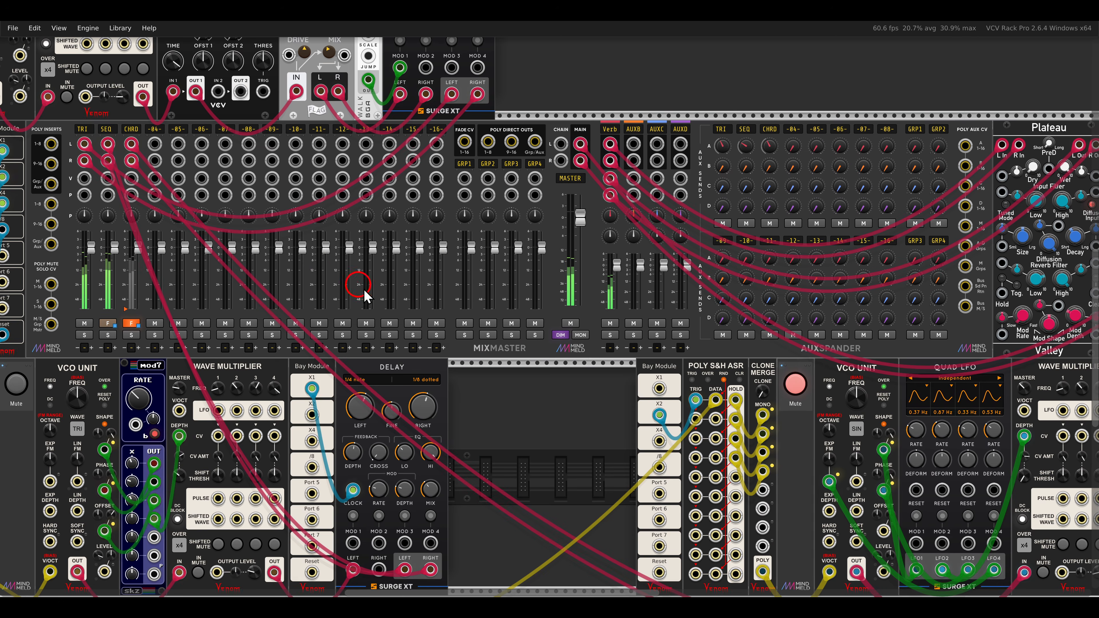
pyautogui.moveTo(538, 422); pyautogui.dragTo(286, 303)
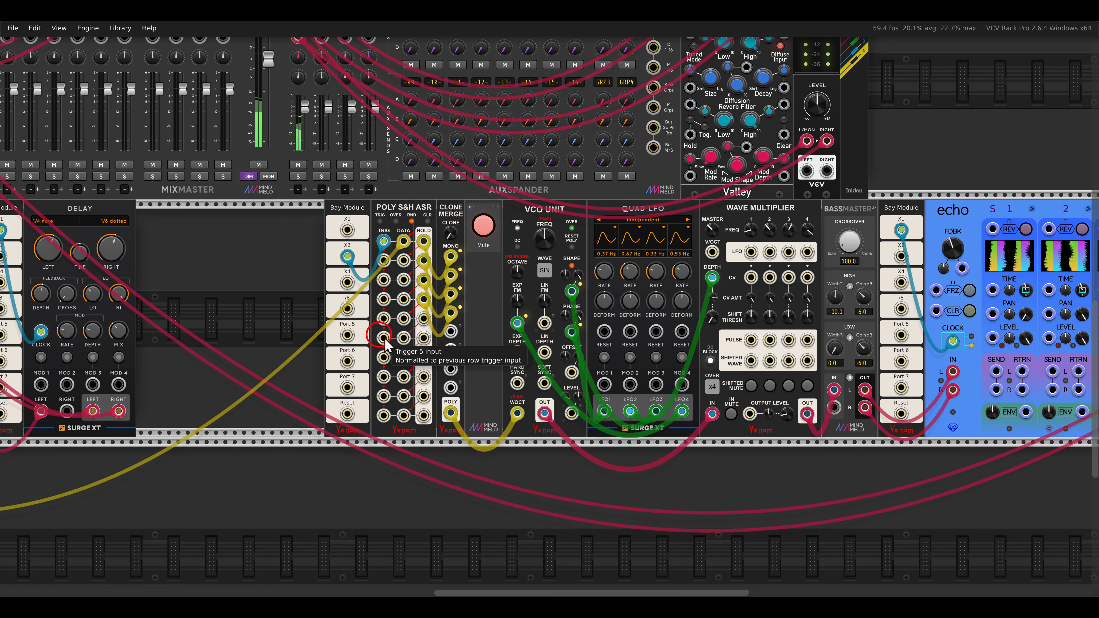
pyautogui.moveTo(497, 364); pyautogui.dragTo(395, 329)
pyautogui.scroll(5, 341, 289)
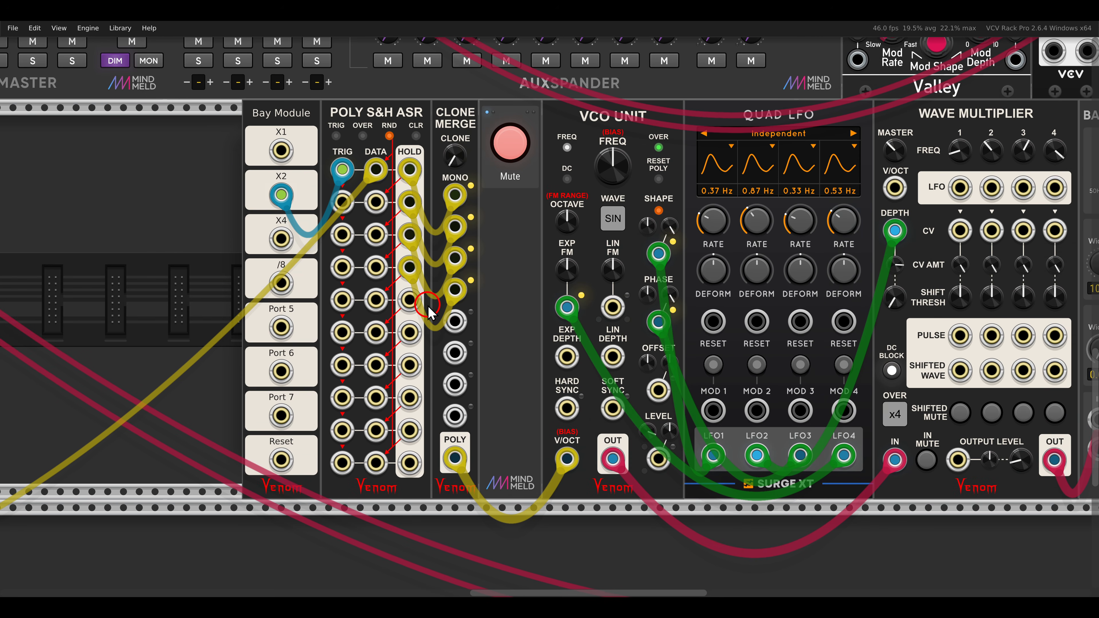
pyautogui.moveTo(299, 90)
pyautogui.mouseDown()
pyautogui.moveTo(426, 131)
pyautogui.moveTo(431, 117)
pyautogui.moveTo(408, 177)
pyautogui.moveTo(409, 245)
pyautogui.moveTo(428, 295)
pyautogui.mouseUp()
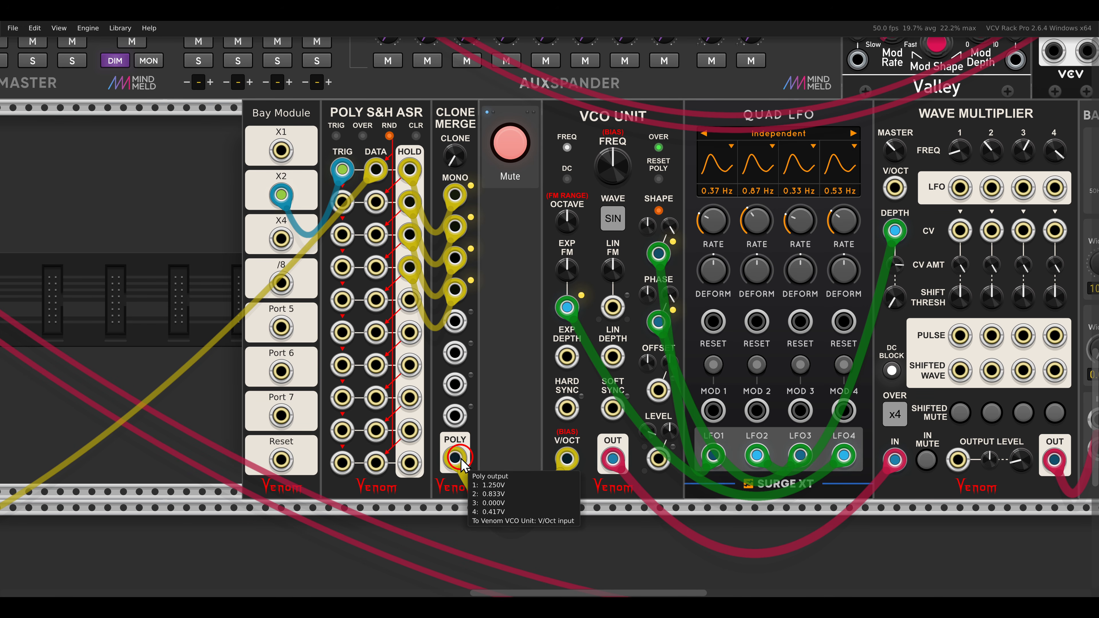
# Unmute the chord voice between the Clone Merge and VCO Unit modules.
pyautogui.scroll(-2, 638, 289)
pyautogui.hscroll(5, 638, 289)
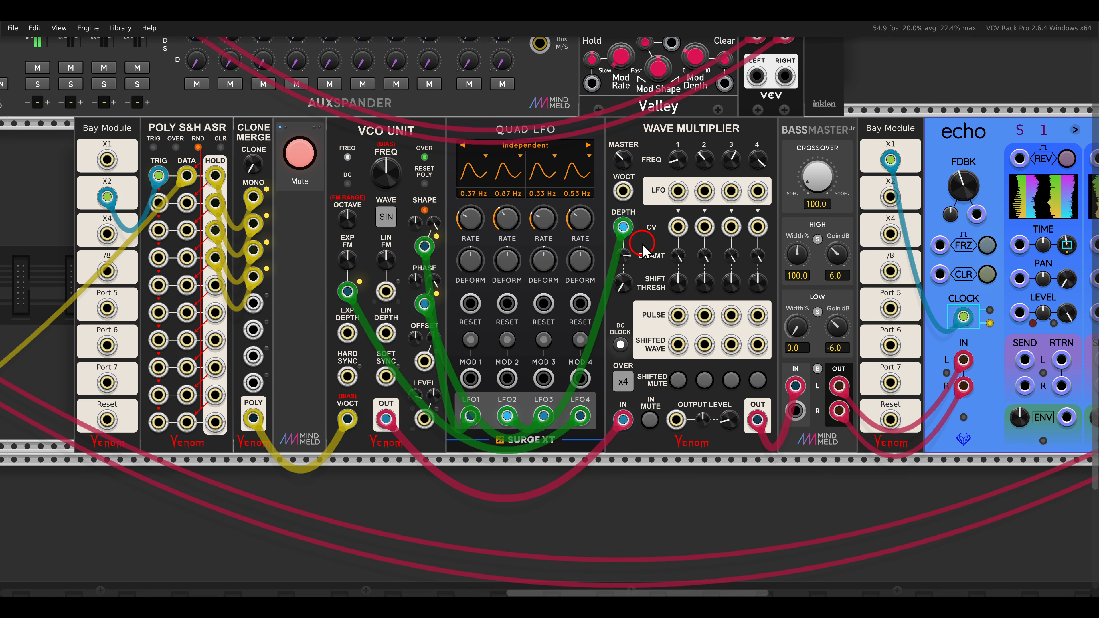
pyautogui.moveTo(627, 236)
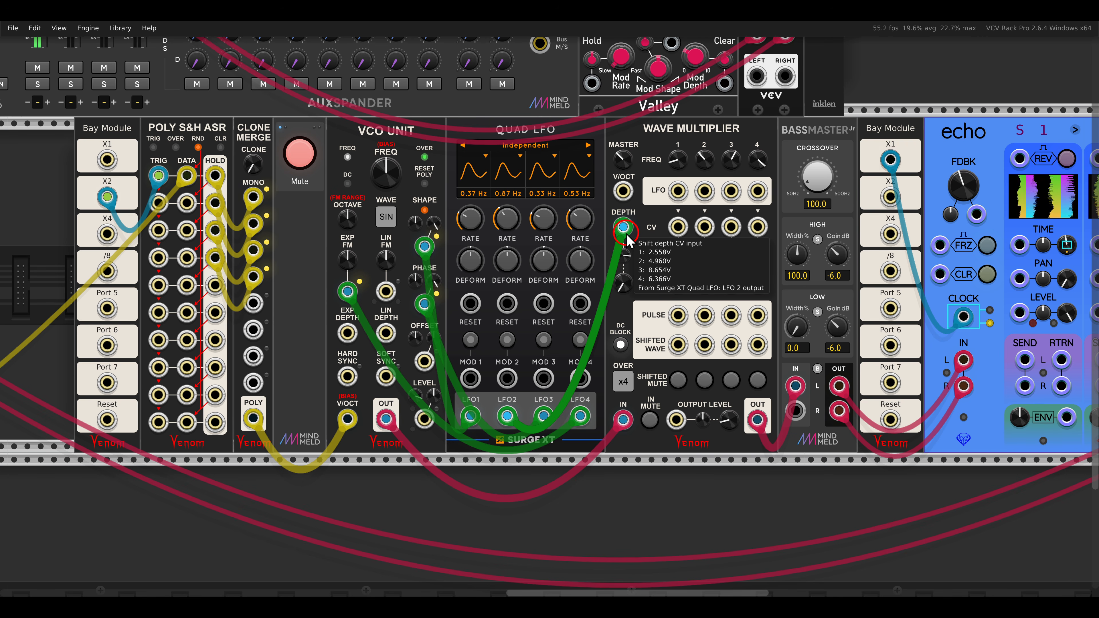
pyautogui.click(306, 160)
pyautogui.scroll(-6, 308, 164)
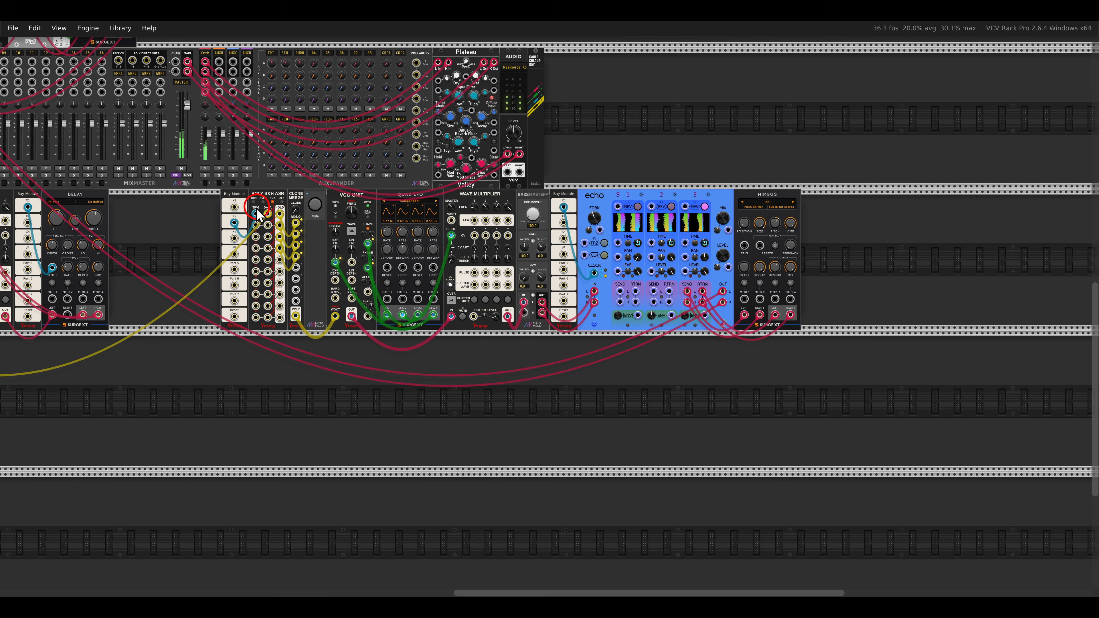
# Unmute the upper-row voice between the VCO Unit and Delay modules.
pyautogui.scroll(-5, 555, 303)
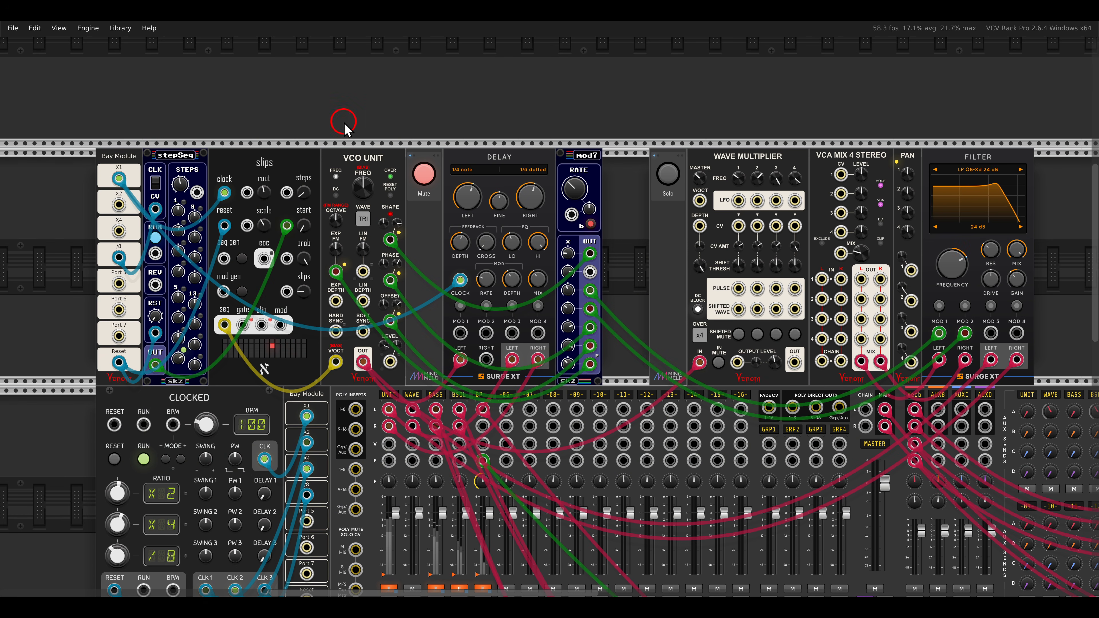
pyautogui.moveTo(226, 144); pyautogui.dragTo(282, 171)
pyautogui.moveTo(320, 135); pyautogui.dragTo(390, 173)
pyautogui.press('Escape')
pyautogui.click(419, 174)
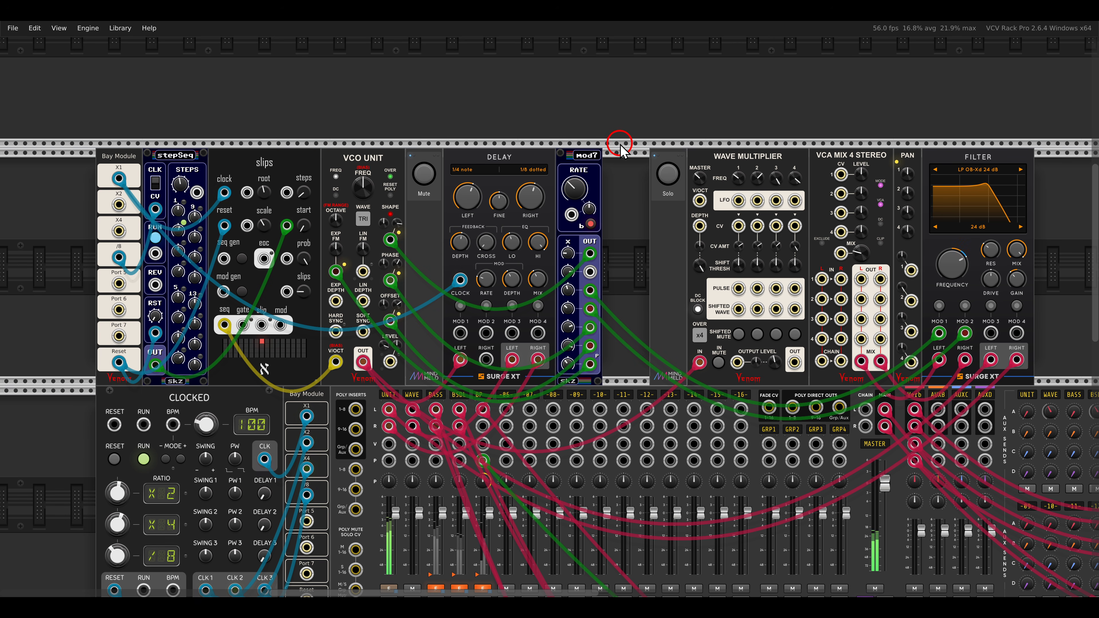
pyautogui.scroll(5, 617, 147)
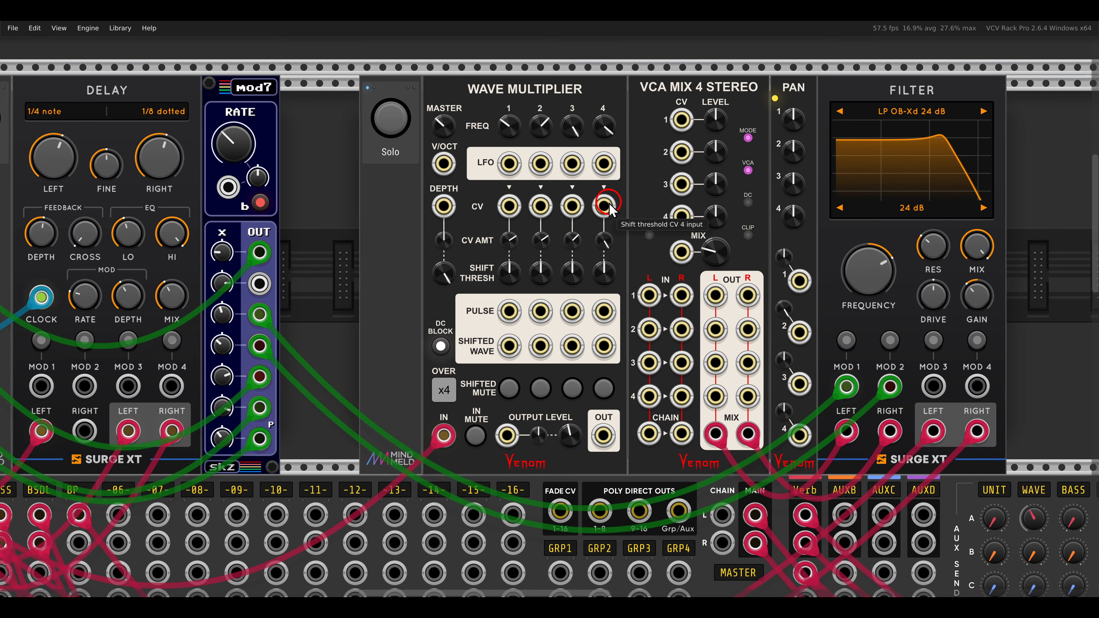
pyautogui.moveTo(609, 203); pyautogui.dragTo(563, 189)
pyautogui.moveTo(364, 400); pyautogui.dragTo(420, 447)
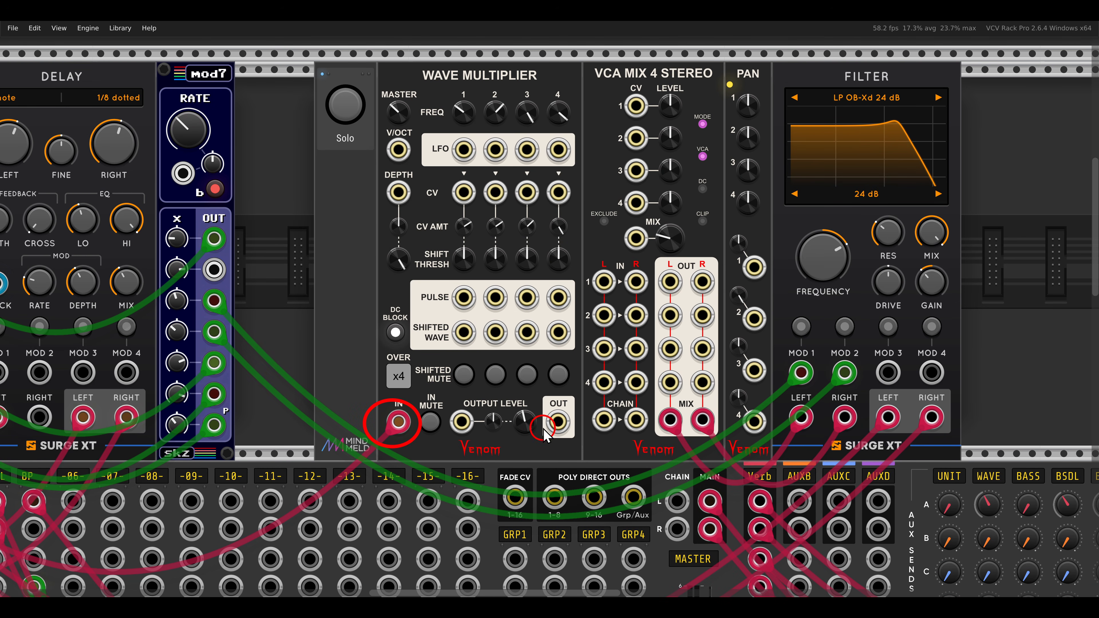
pyautogui.moveTo(532, 393); pyautogui.dragTo(580, 447)
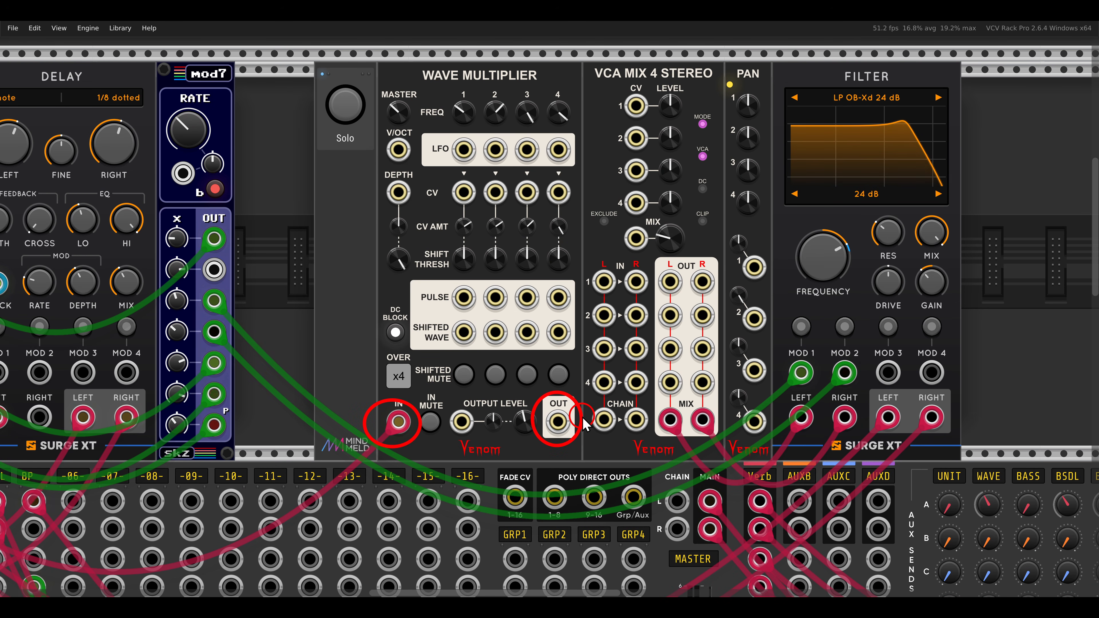
pyautogui.press('Escape')
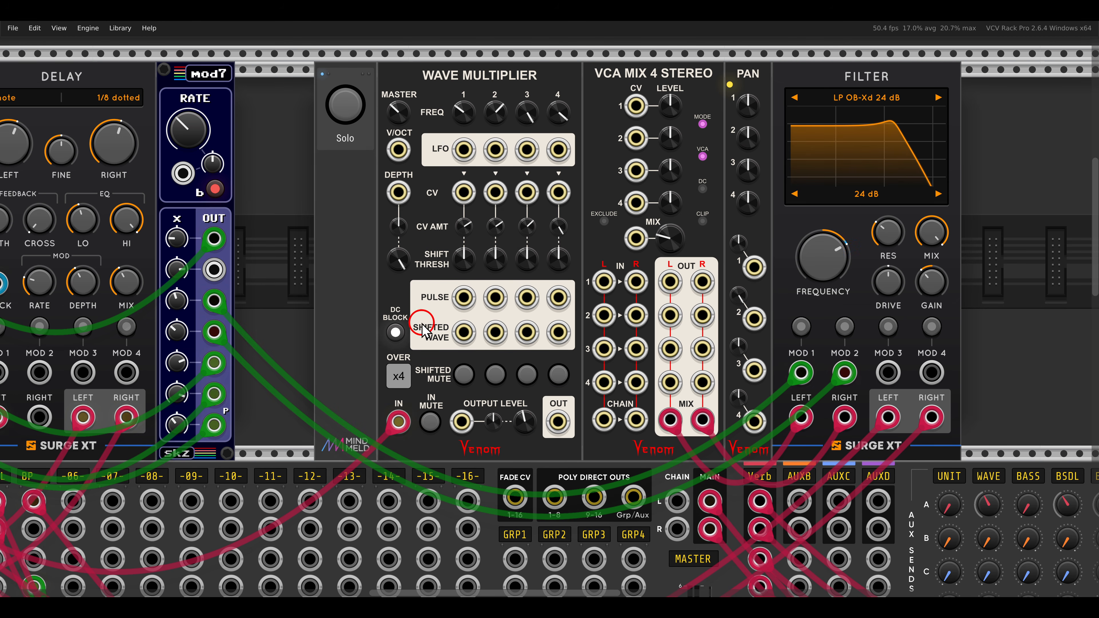
pyautogui.moveTo(403, 317)
pyautogui.mouseDown()
pyautogui.moveTo(466, 344)
pyautogui.moveTo(582, 352)
pyautogui.mouseUp()
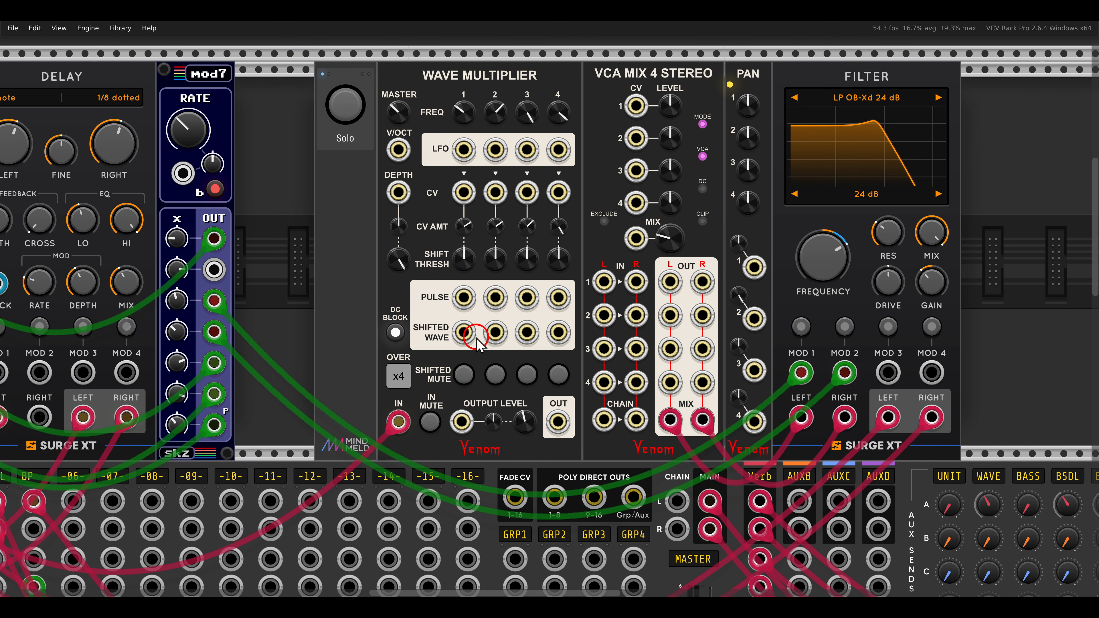
pyautogui.moveTo(464, 332); pyautogui.dragTo(603, 282)
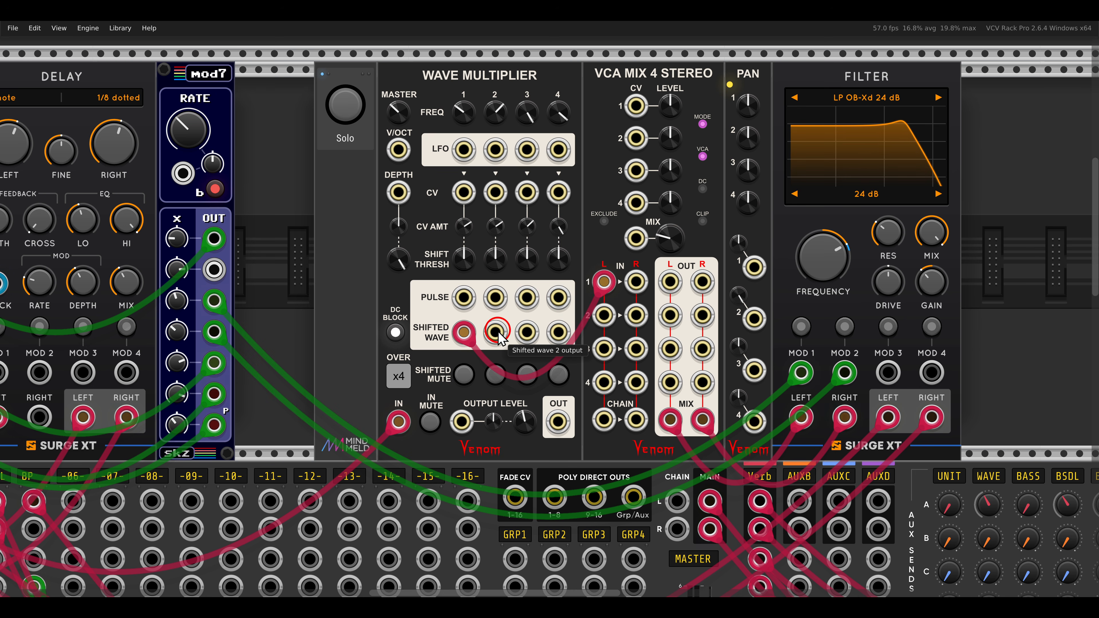
pyautogui.moveTo(495, 332); pyautogui.dragTo(636, 282)
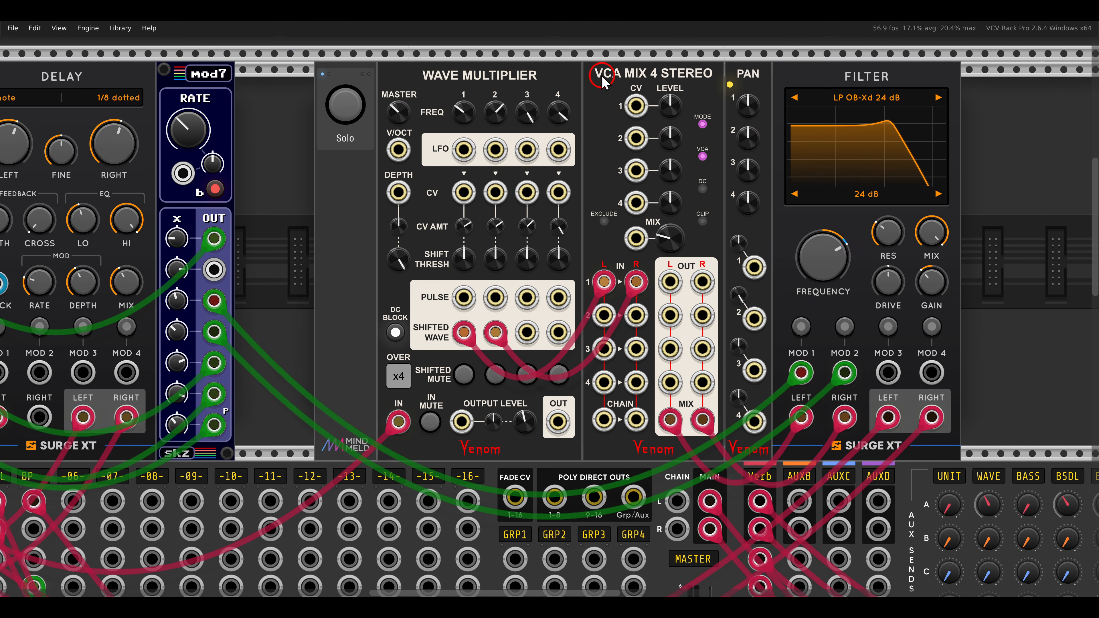
# Patch Shifted Wave 3 into VCA Mix 4 Stereo's left channel 2 input, and mod7's #2 output into the Pan module's channel 2 input.
pyautogui.moveTo(579, 51); pyautogui.dragTo(727, 82)
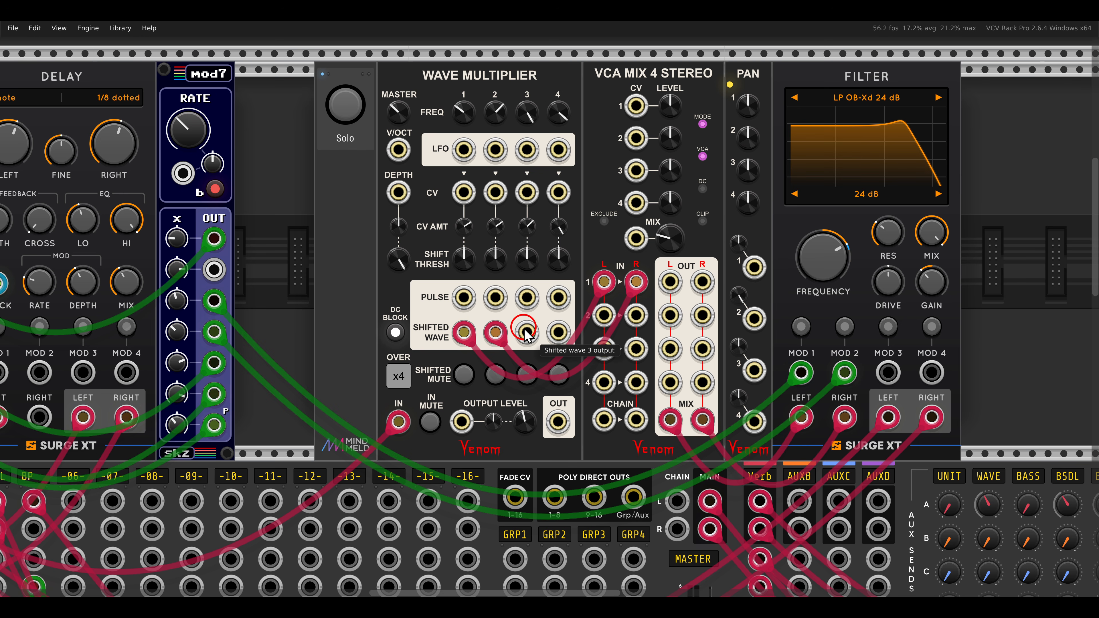
pyautogui.moveTo(527, 332); pyautogui.dragTo(600, 313)
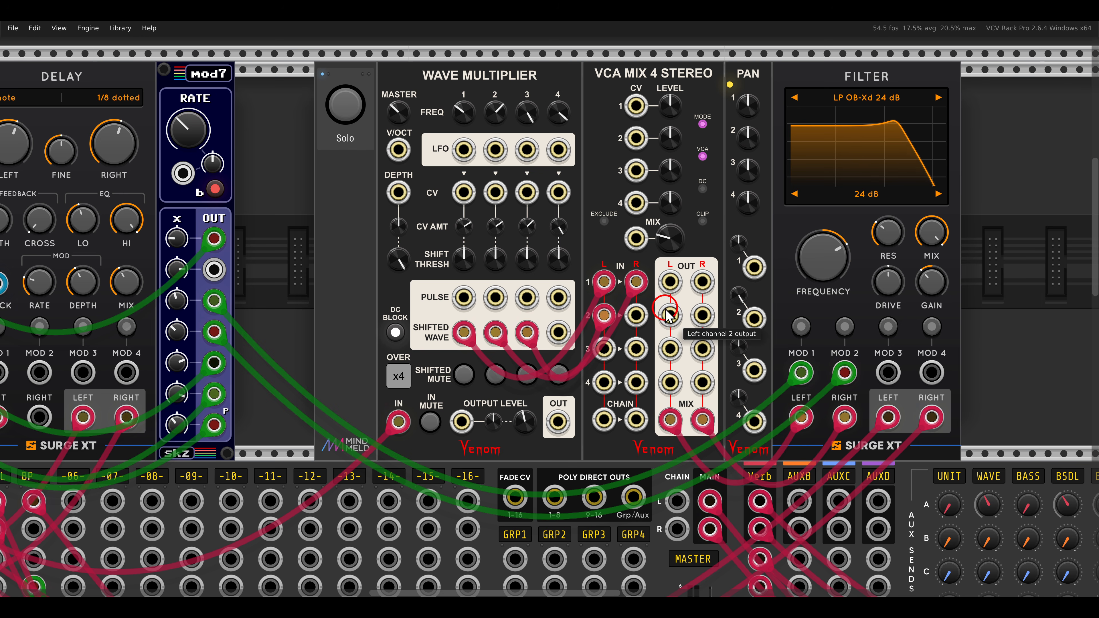
pyautogui.moveTo(722, 57); pyautogui.dragTo(770, 85)
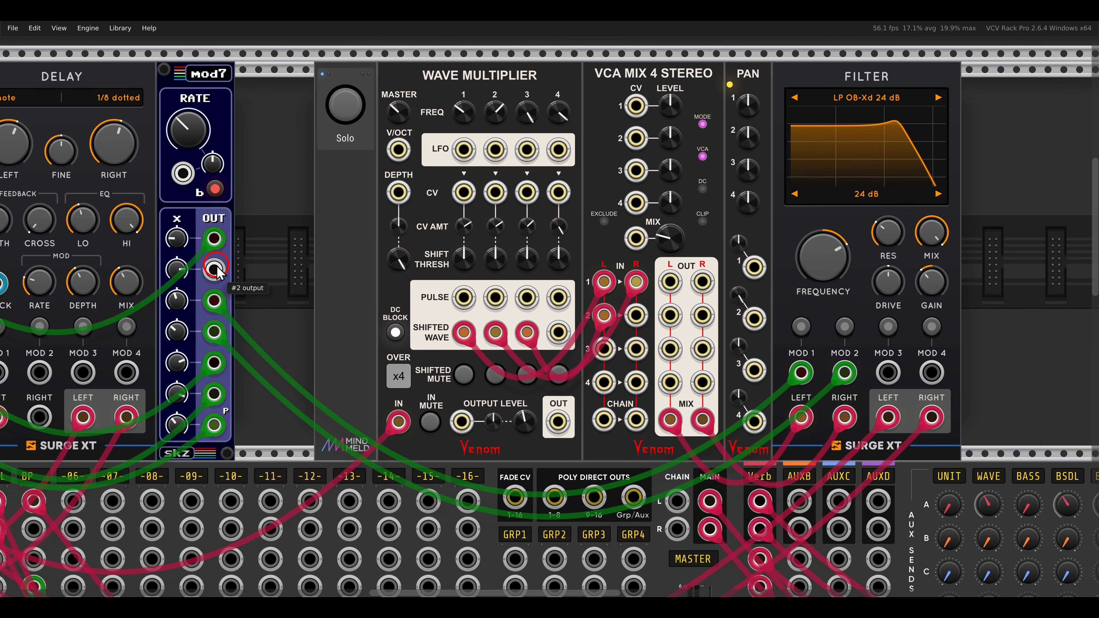
pyautogui.moveTo(214, 269)
pyautogui.mouseDown()
pyautogui.moveTo(724, 285)
pyautogui.moveTo(754, 318)
pyautogui.mouseUp()
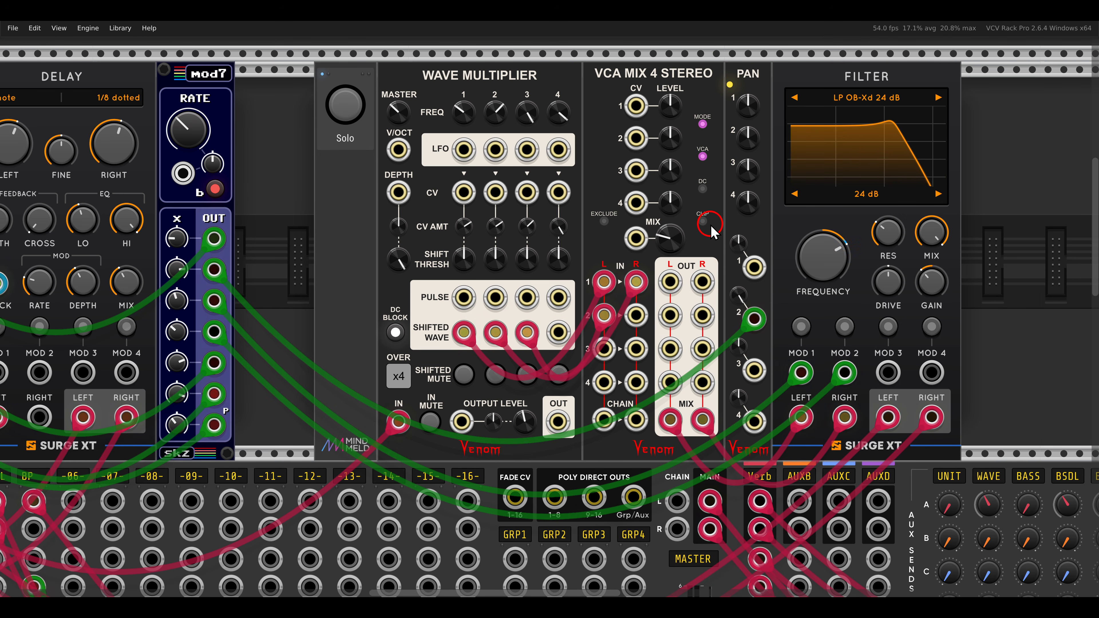
# Sweep the Filter module's frequency up to about 11047 Hz and back down.
pyautogui.moveTo(797, 240); pyautogui.dragTo(801, 226)
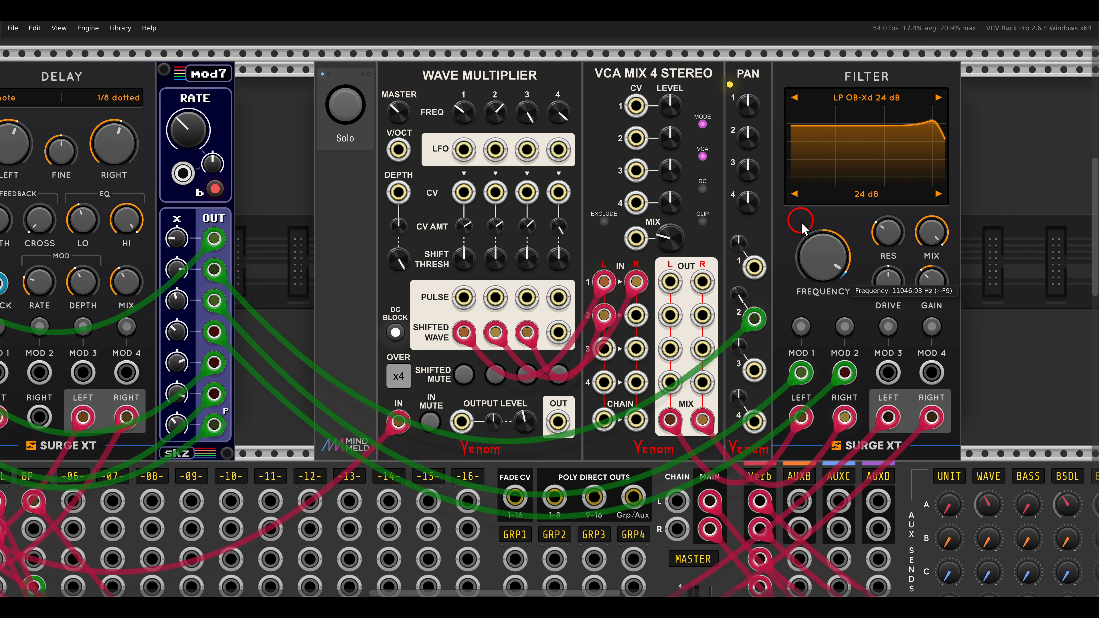
pyautogui.moveTo(801, 223); pyautogui.dragTo(804, 264)
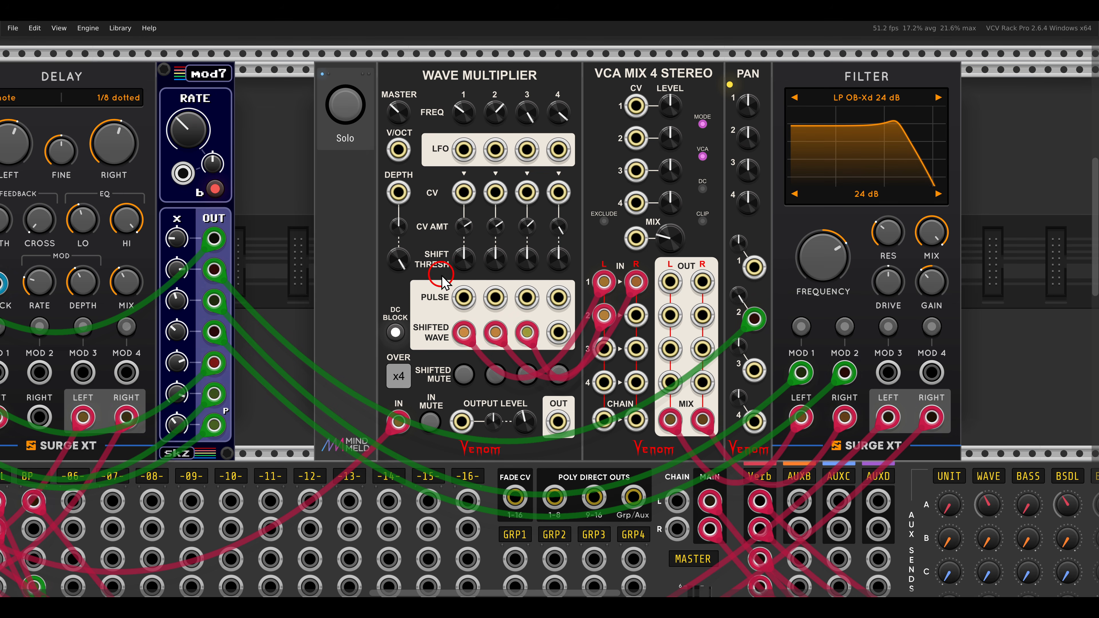
# Examine how the lower-row Wave Multiplier's four Pulse outputs are routed into VCA Mix 4 Stereo's left inputs and spread by the Pan module.
pyautogui.moveTo(435, 279)
pyautogui.mouseDown()
pyautogui.moveTo(534, 315)
pyautogui.moveTo(579, 317)
pyautogui.mouseUp()
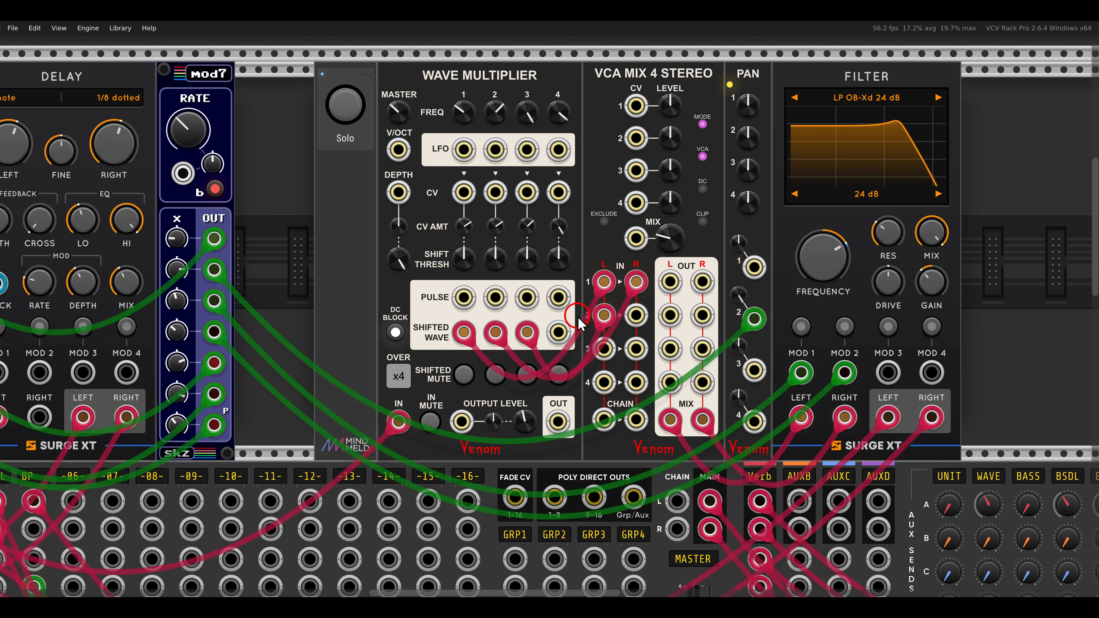
pyautogui.scroll(-1, 533, 319)
pyautogui.scroll(-2, 531, 314)
pyautogui.moveTo(419, 415); pyautogui.dragTo(708, 184)
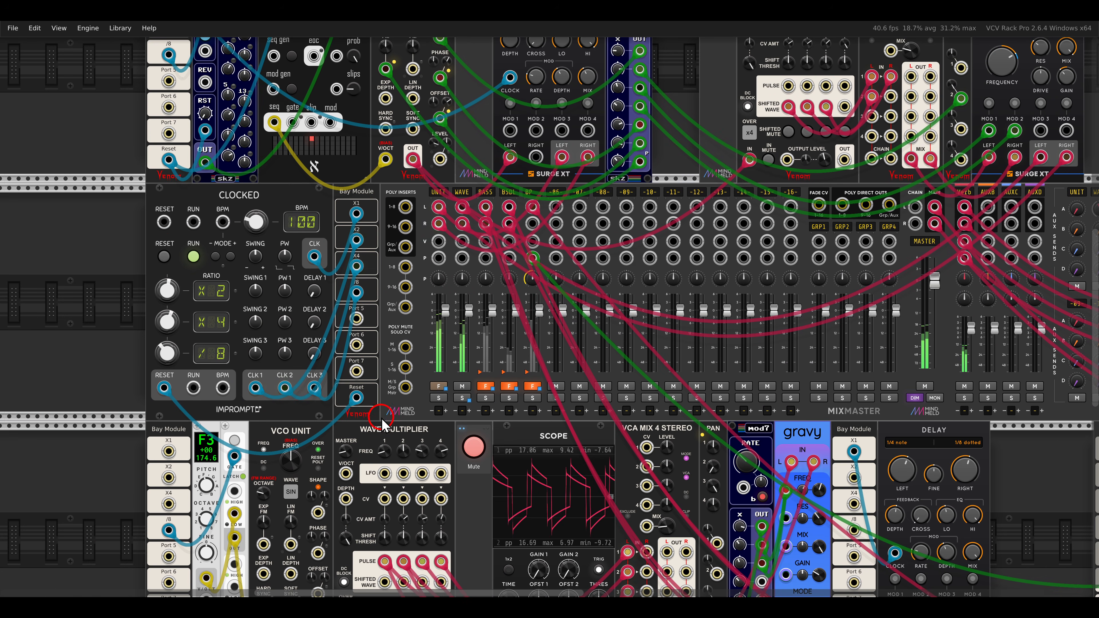
pyautogui.moveTo(382, 422); pyautogui.dragTo(412, 195)
pyautogui.scroll(1, 612, 321)
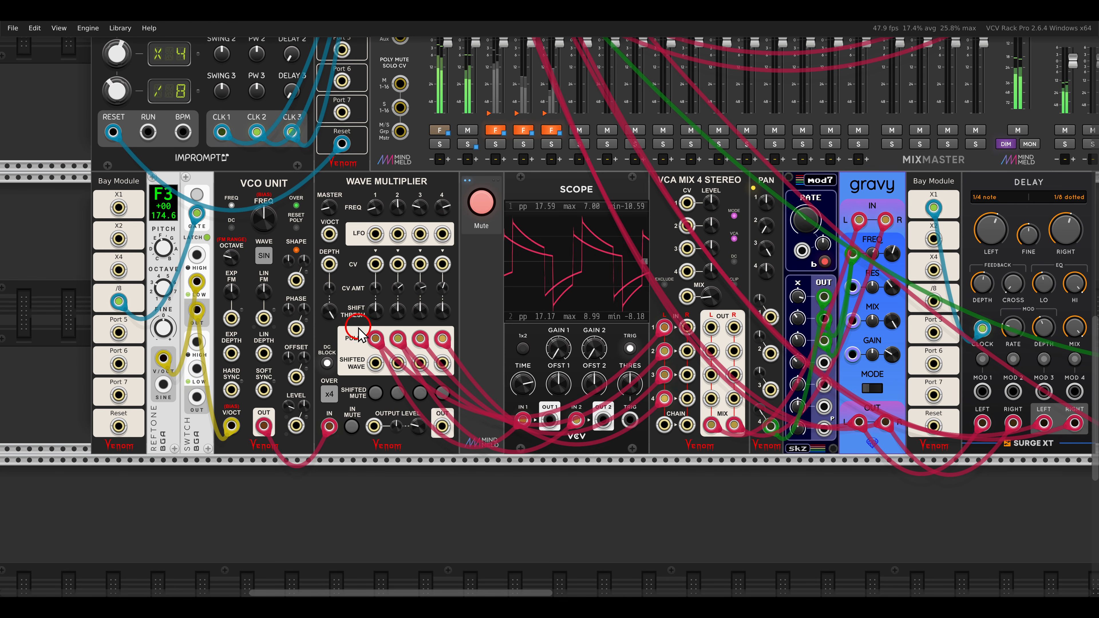
pyautogui.moveTo(392, 324)
pyautogui.mouseDown()
pyautogui.moveTo(450, 342)
pyautogui.moveTo(464, 359)
pyautogui.mouseUp()
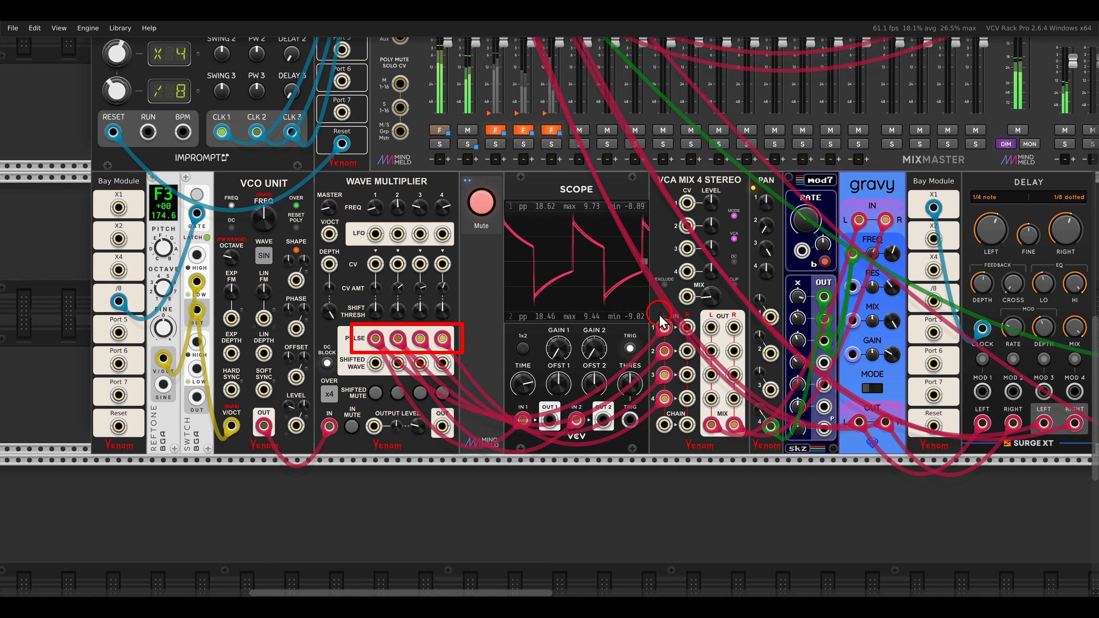
pyautogui.moveTo(644, 310); pyautogui.dragTo(676, 422)
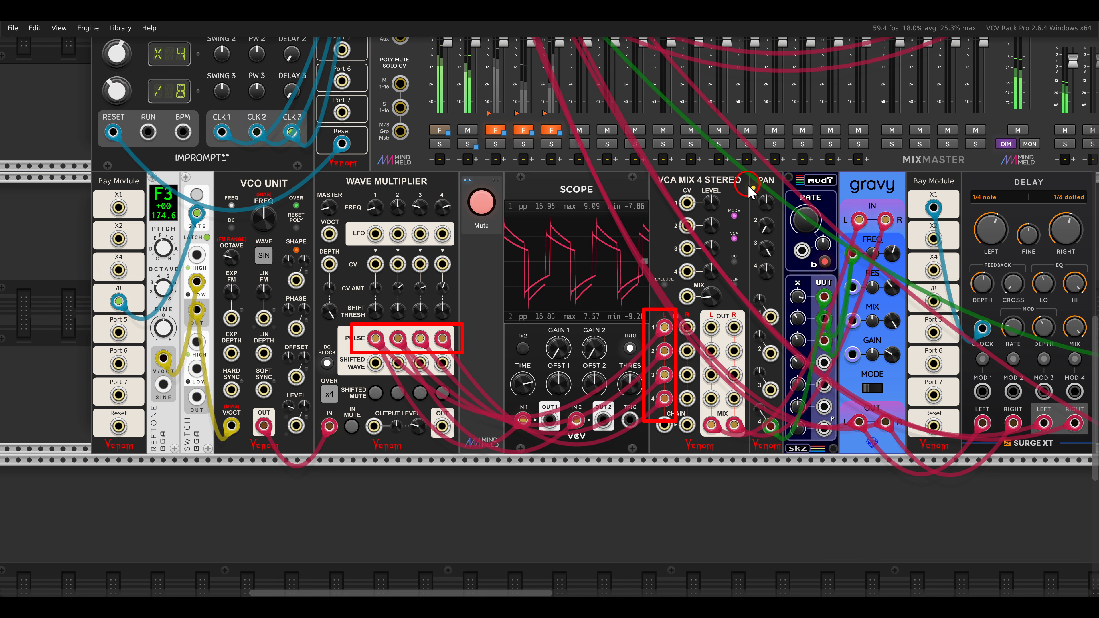
pyautogui.moveTo(745, 182)
pyautogui.mouseDown()
pyautogui.moveTo(776, 251)
pyautogui.moveTo(777, 286)
pyautogui.mouseUp()
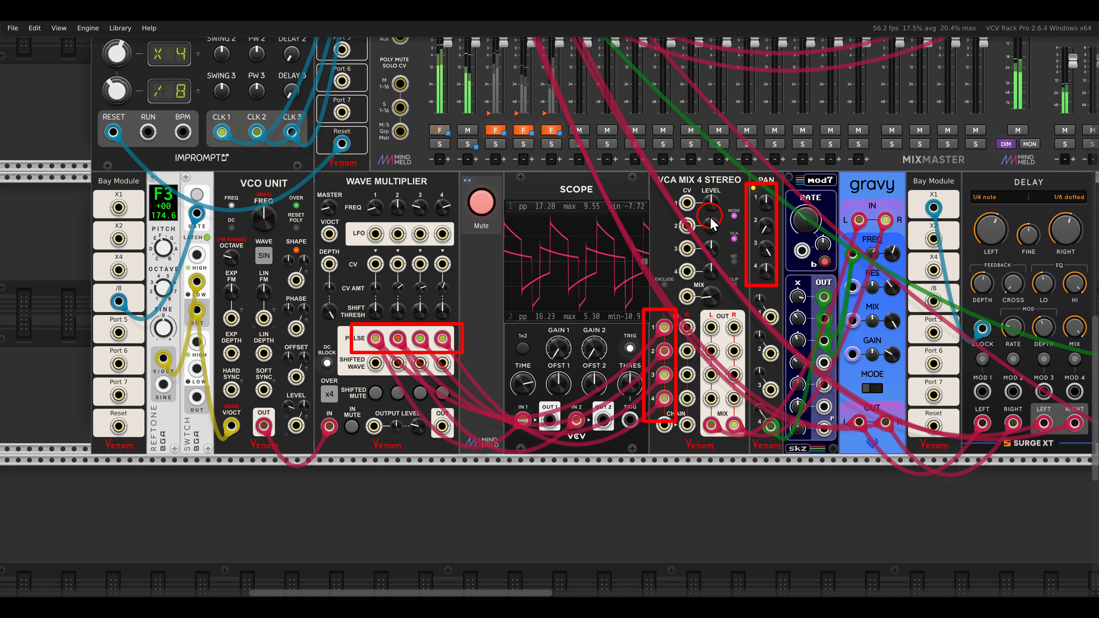
pyautogui.press('Escape')
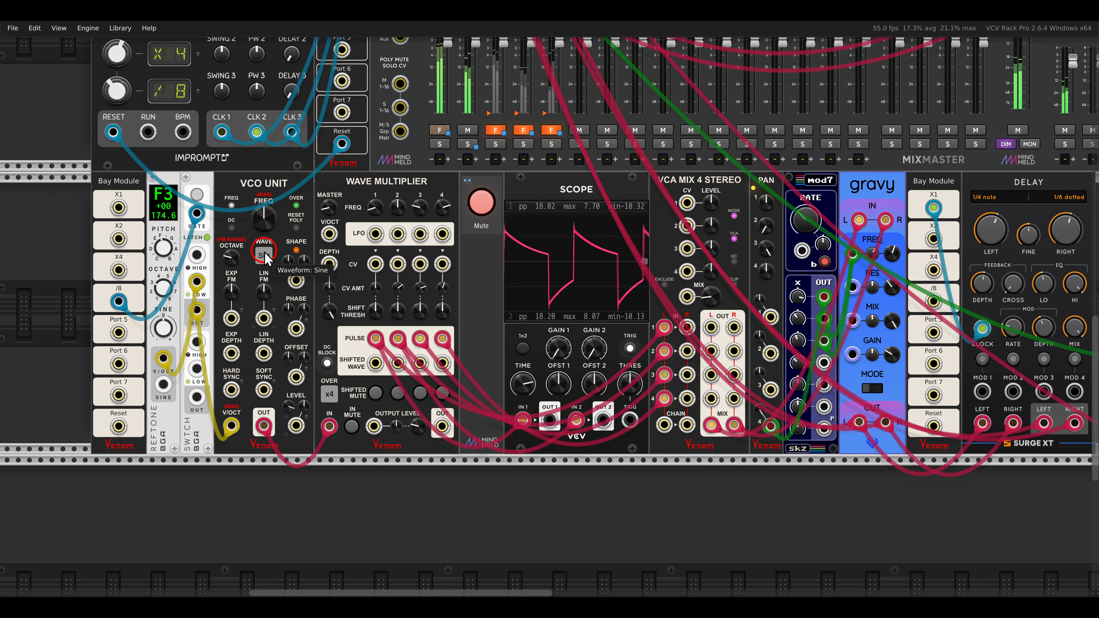
# Check the lower-row VCO Unit's waveform setting and unmute its voice between the Wave Multiplier and Scope modules.
pyautogui.moveTo(240, 234); pyautogui.dragTo(287, 274)
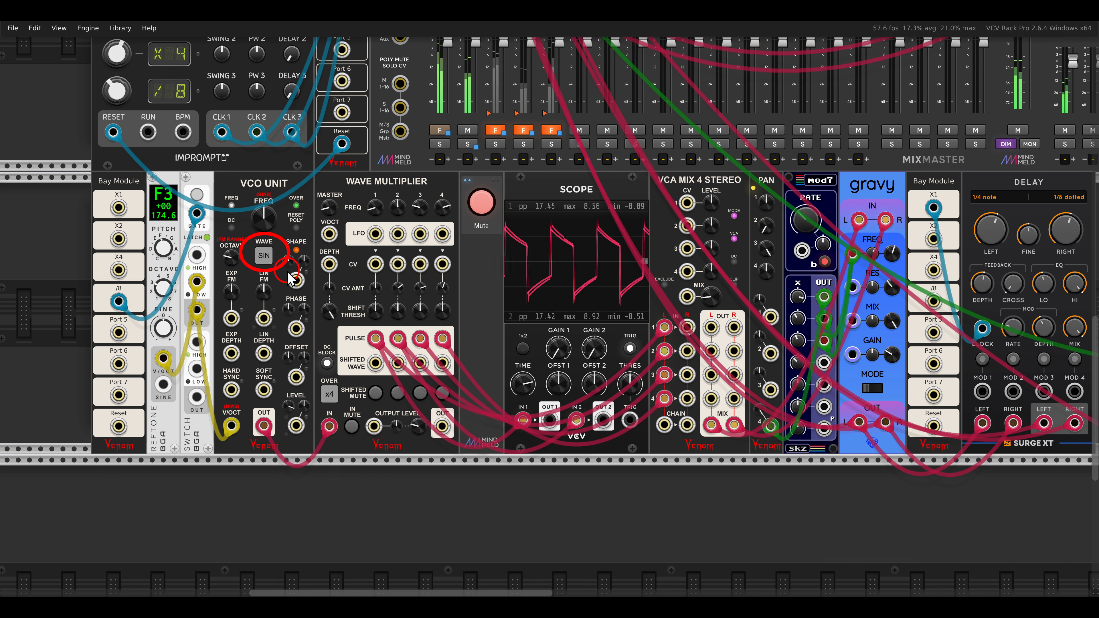
pyautogui.click(476, 208)
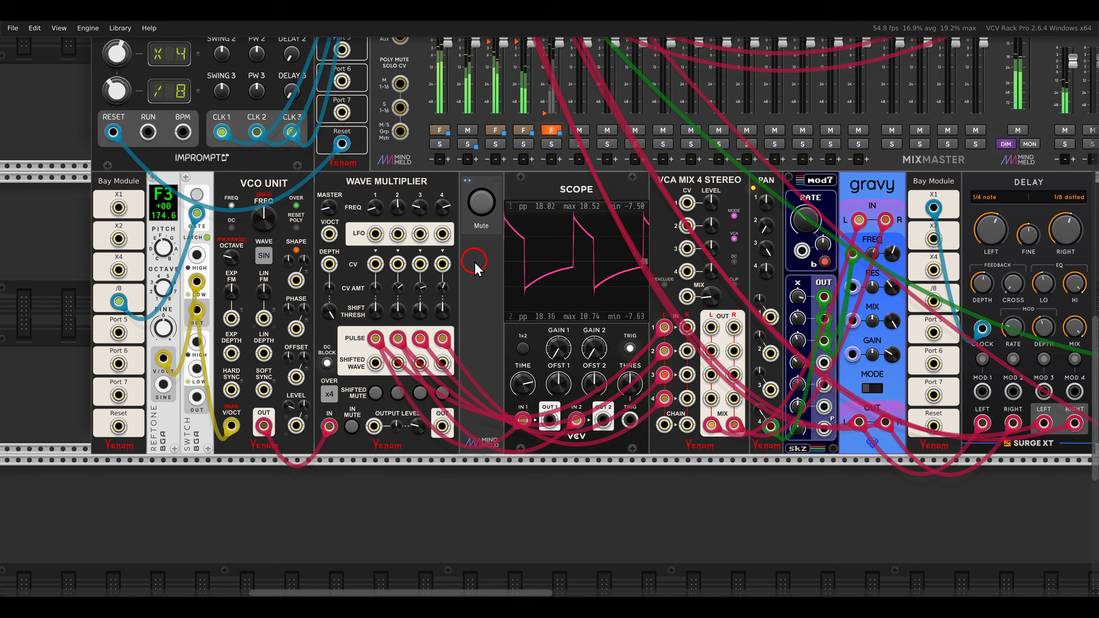
# Turn the four shift threshold CV amounts down on the Wave Multiplier feeding the Scope, and raise them again to individual levels.
pyautogui.scroll(3, 475, 270)
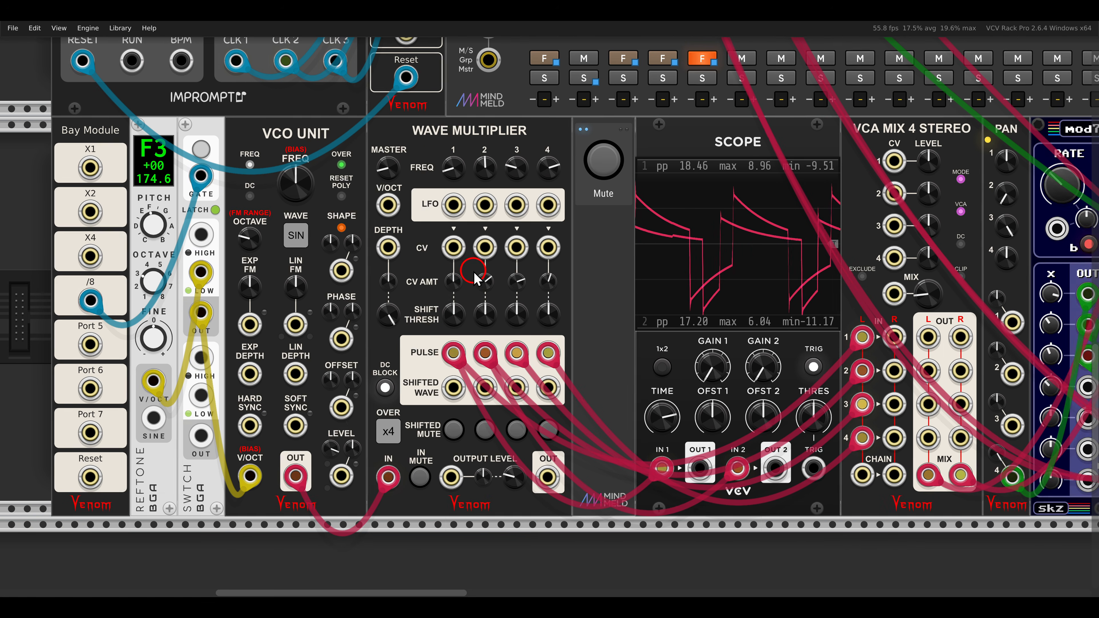
pyautogui.hscroll(-3, 474, 276)
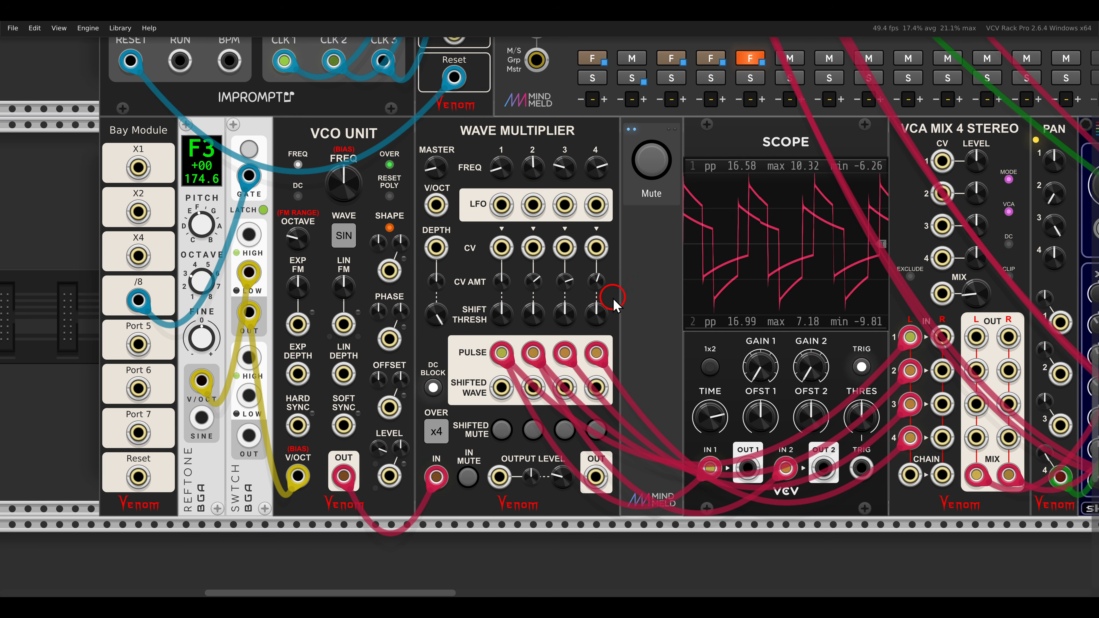
pyautogui.moveTo(602, 283); pyautogui.dragTo(575, 410)
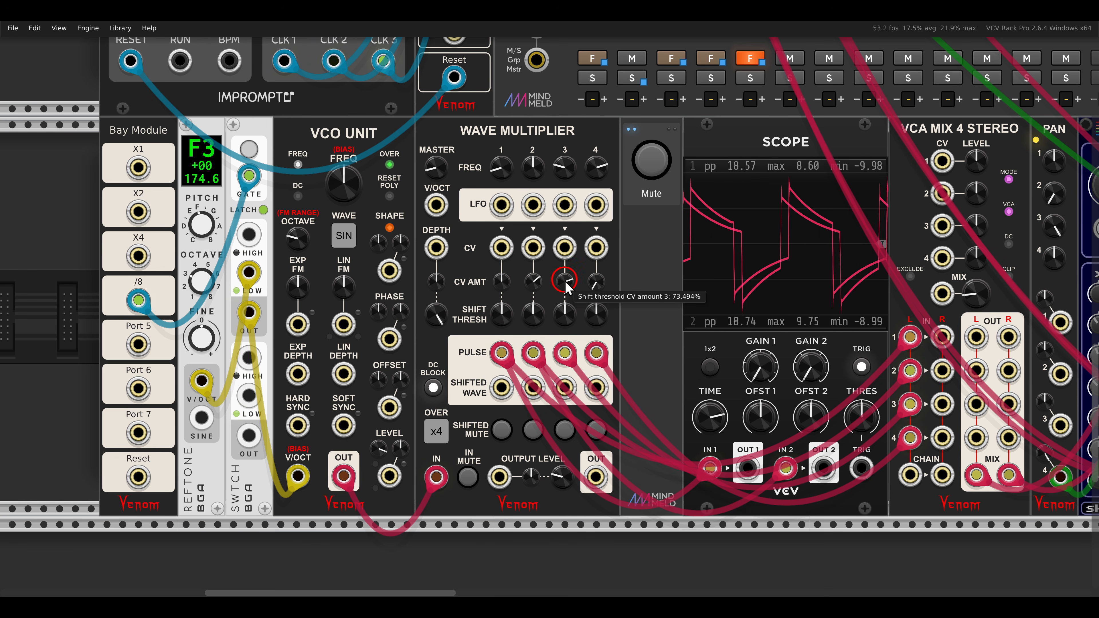
pyautogui.moveTo(565, 280); pyautogui.dragTo(566, 466)
pyautogui.moveTo(531, 284); pyautogui.dragTo(546, 476)
pyautogui.moveTo(497, 283); pyautogui.dragTo(531, 483)
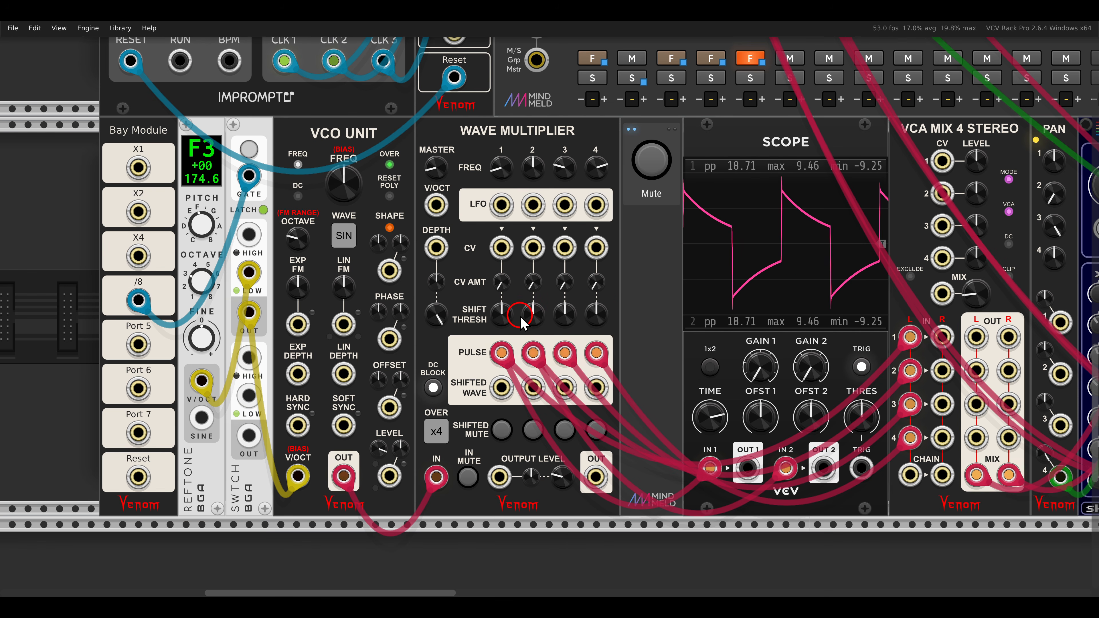
pyautogui.moveTo(503, 286)
pyautogui.mouseDown()
pyautogui.moveTo(505, 217)
pyautogui.moveTo(534, 287)
pyautogui.moveTo(506, 179)
pyautogui.mouseUp()
pyautogui.moveTo(561, 276); pyautogui.dragTo(543, 145)
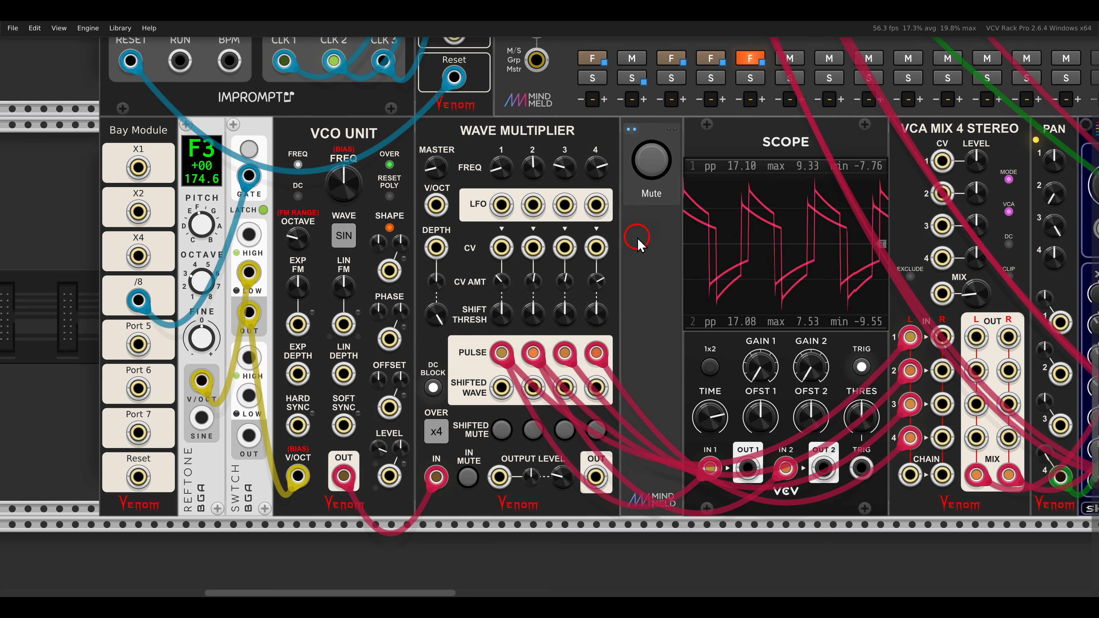
# Patch the Walk, second hd and LVCO outputs into the sQuant voice's Wave Multiplier shift threshold CV inputs 1, 2 and 3 with green cables.
pyautogui.scroll(-4, 637, 238)
pyautogui.hscroll(15, 612, 265)
pyautogui.hscroll(10, 645, 299)
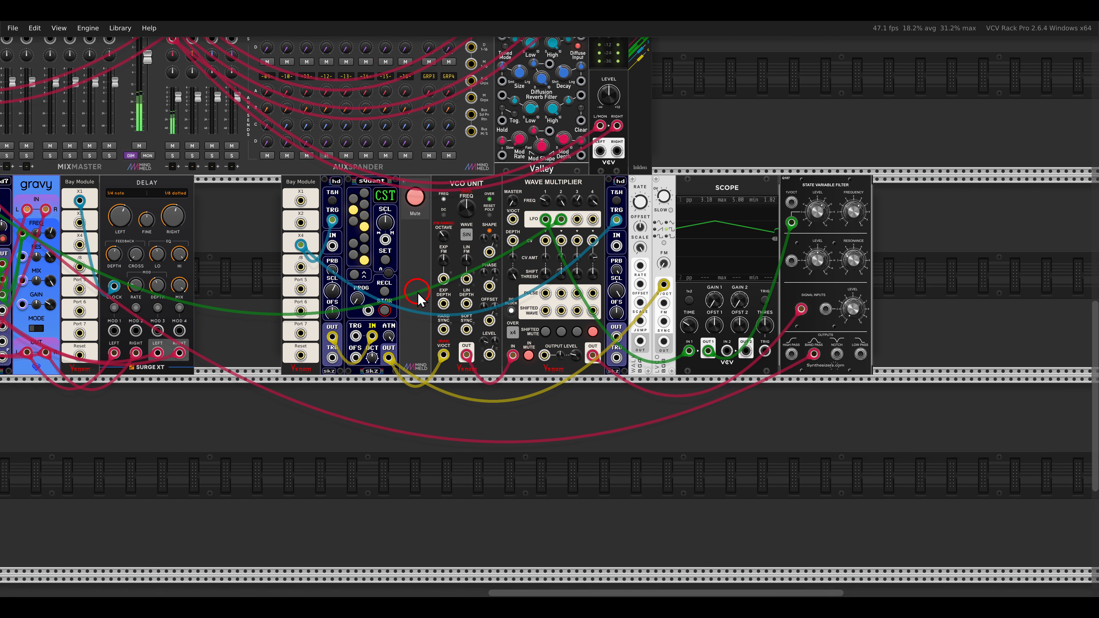
pyautogui.scroll(3, 502, 282)
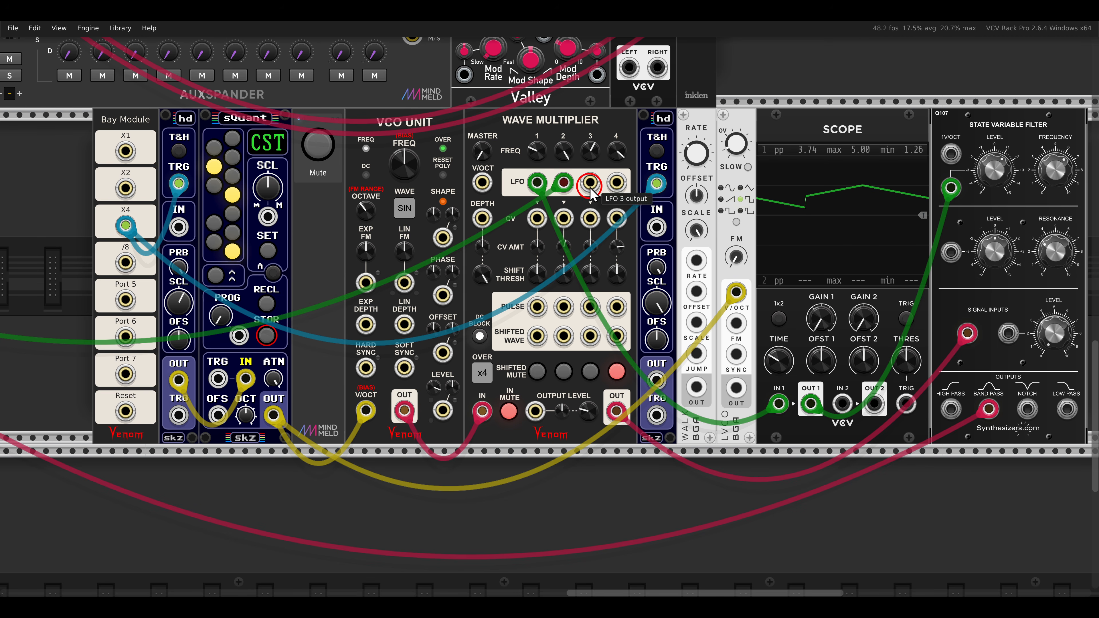
pyautogui.scroll(2, 590, 242)
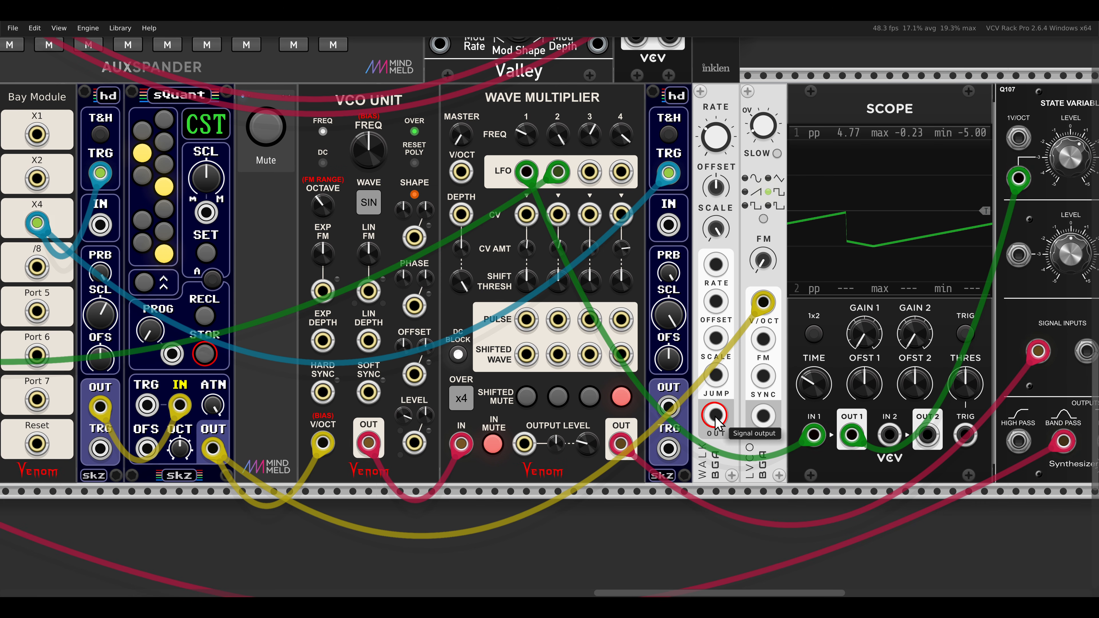
pyautogui.moveTo(715, 415); pyautogui.dragTo(526, 219)
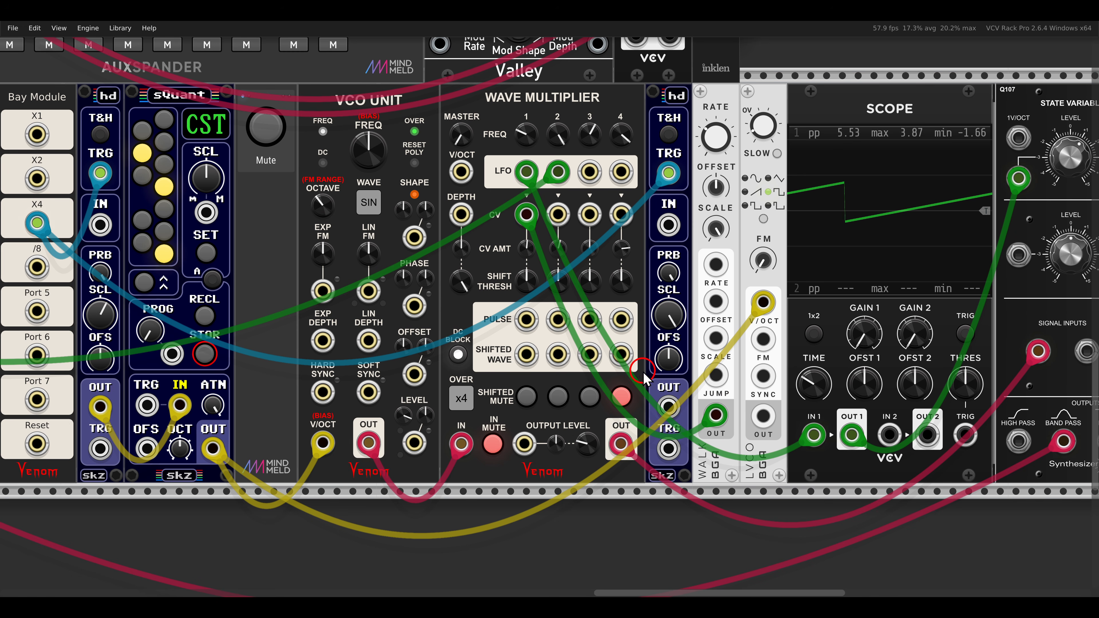
pyautogui.moveTo(668, 406); pyautogui.dragTo(546, 220)
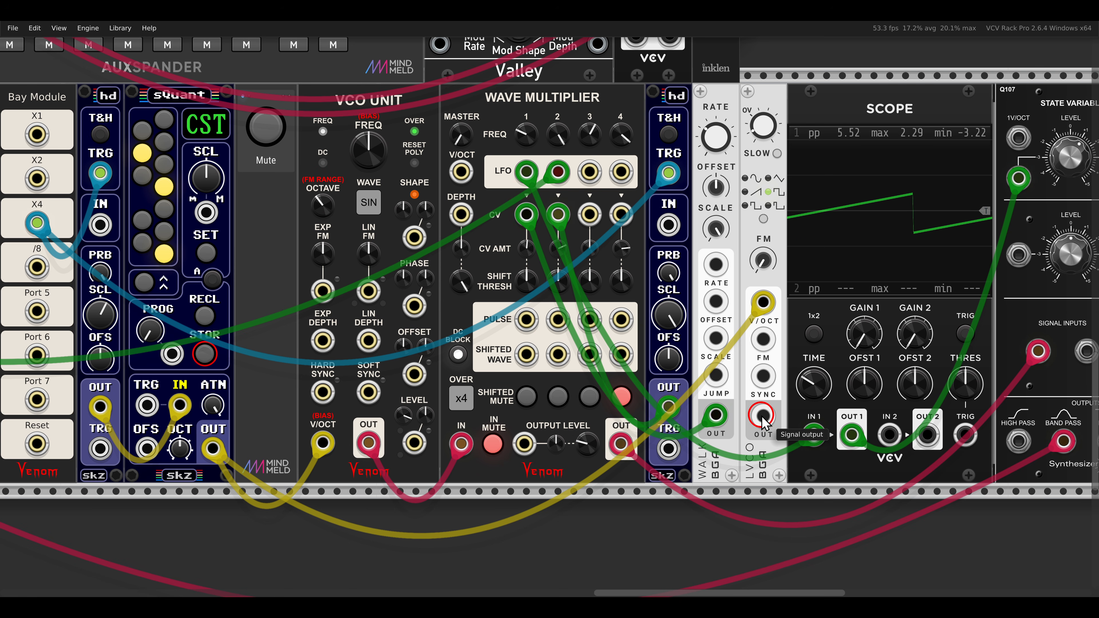
pyautogui.moveTo(762, 416); pyautogui.dragTo(596, 223)
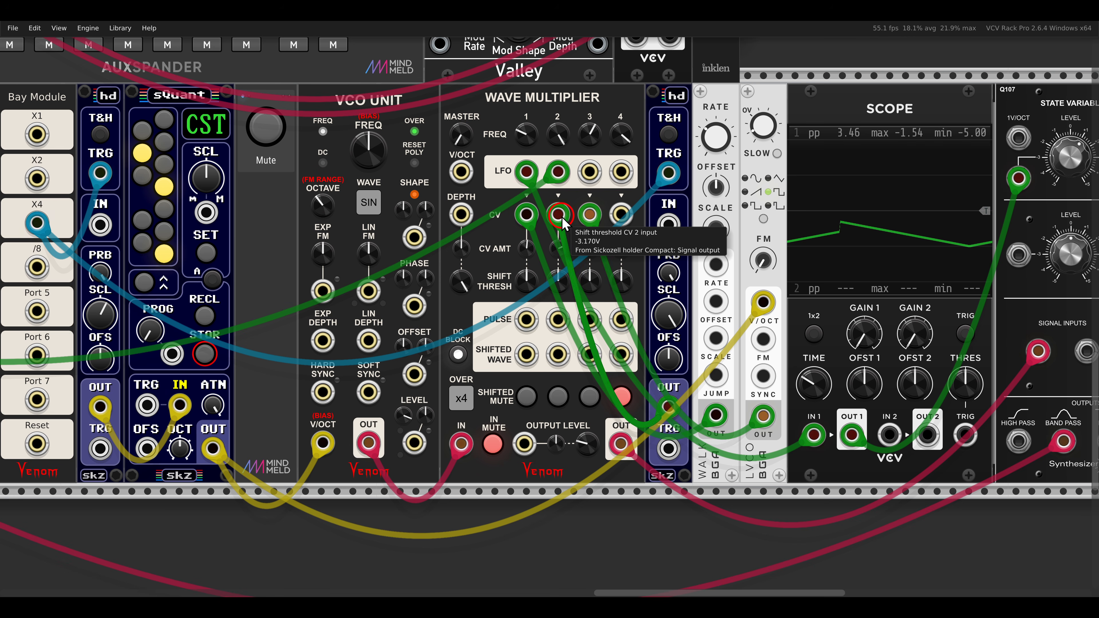
pyautogui.scroll(-7, 562, 218)
pyautogui.moveTo(383, 186); pyautogui.dragTo(618, 371)
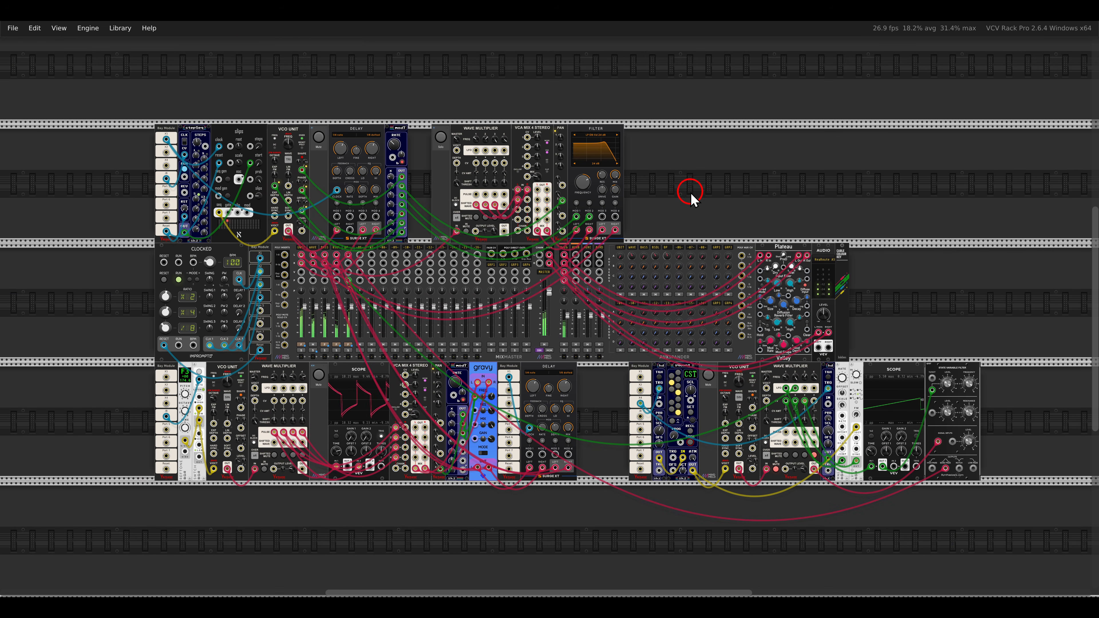
# Unmute the VCO Lab voice feeding the upper-row Wave Multiplier and lower its Filter frequency slightly.
pyautogui.scroll(2, 674, 203)
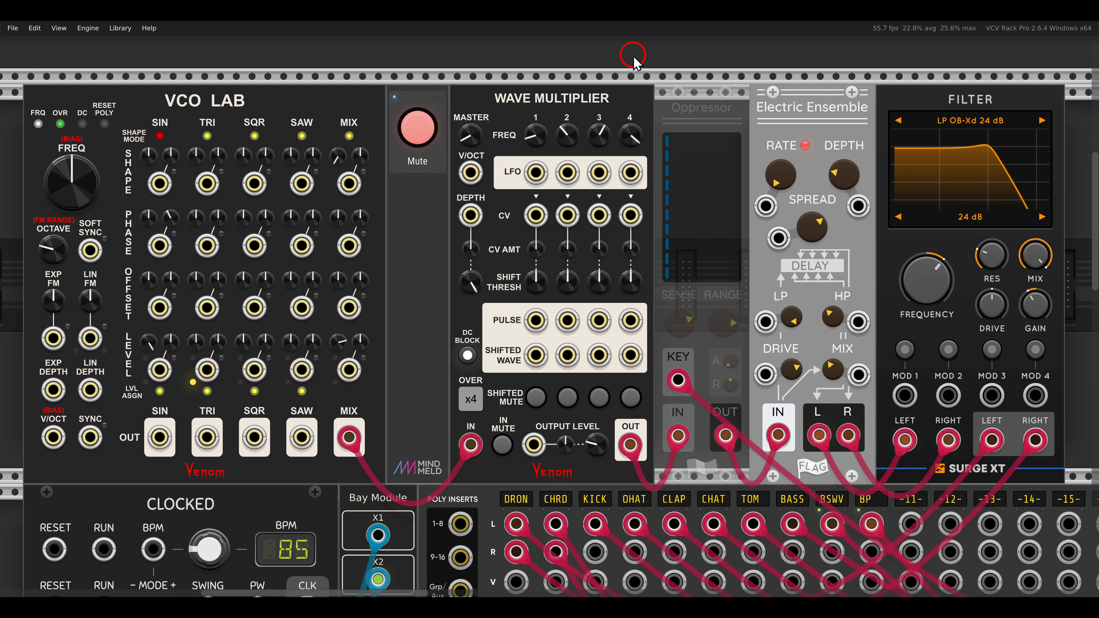
pyautogui.click(397, 138)
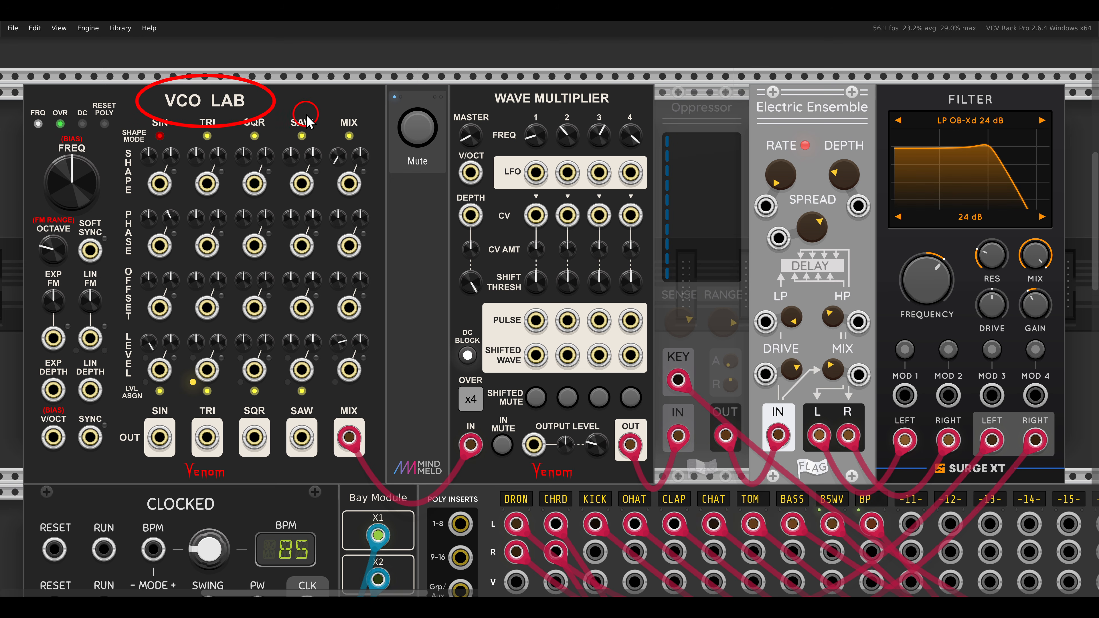
pyautogui.moveTo(922, 287)
pyautogui.moveTo(922, 294); pyautogui.dragTo(899, 303)
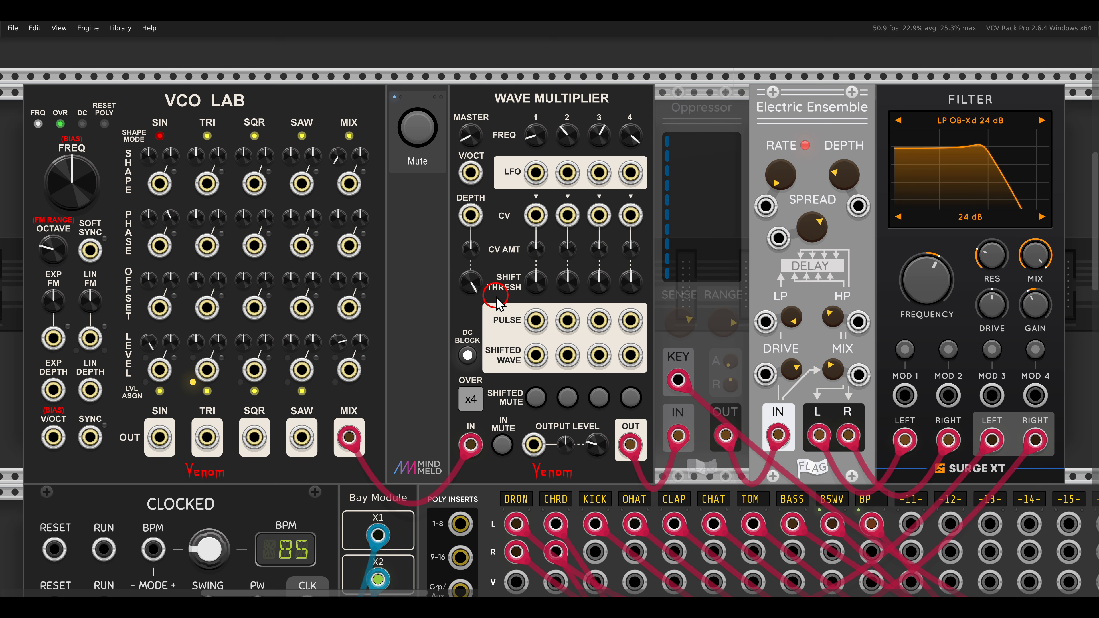
# Patch the Wave Multiplier's Pulse 1 output into the Filter's Mod 1 input and set Mod 1 to Frequency to 0.22 Oct/V.
pyautogui.moveTo(536, 325); pyautogui.dragTo(904, 395)
pyautogui.click(906, 353)
pyautogui.moveTo(918, 287)
pyautogui.mouseDown()
pyautogui.moveTo(908, 263)
pyautogui.moveTo(911, 284)
pyautogui.mouseUp()
pyautogui.click(905, 347)
pyautogui.click(904, 348)
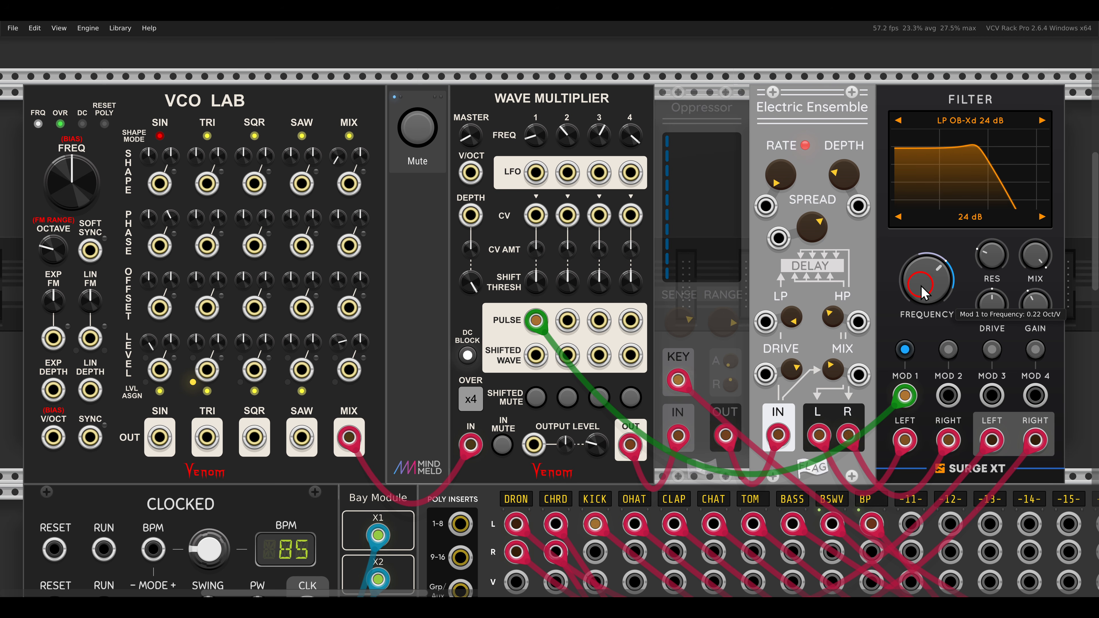
pyautogui.click(904, 349)
pyautogui.click(914, 369)
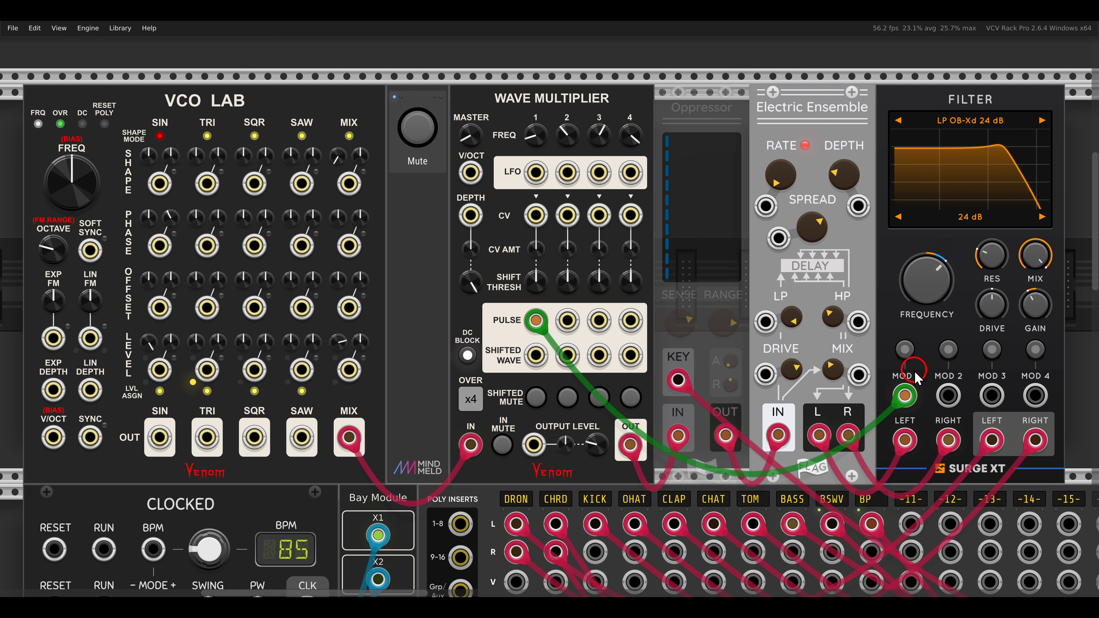
pyautogui.moveTo(141, 79)
pyautogui.mouseDown()
pyautogui.moveTo(296, 139)
pyautogui.moveTo(540, 184)
pyautogui.moveTo(508, 198)
pyautogui.mouseUp()
pyautogui.moveTo(526, 251)
pyautogui.mouseDown()
pyautogui.moveTo(322, 264)
pyautogui.moveTo(350, 299)
pyautogui.mouseUp()
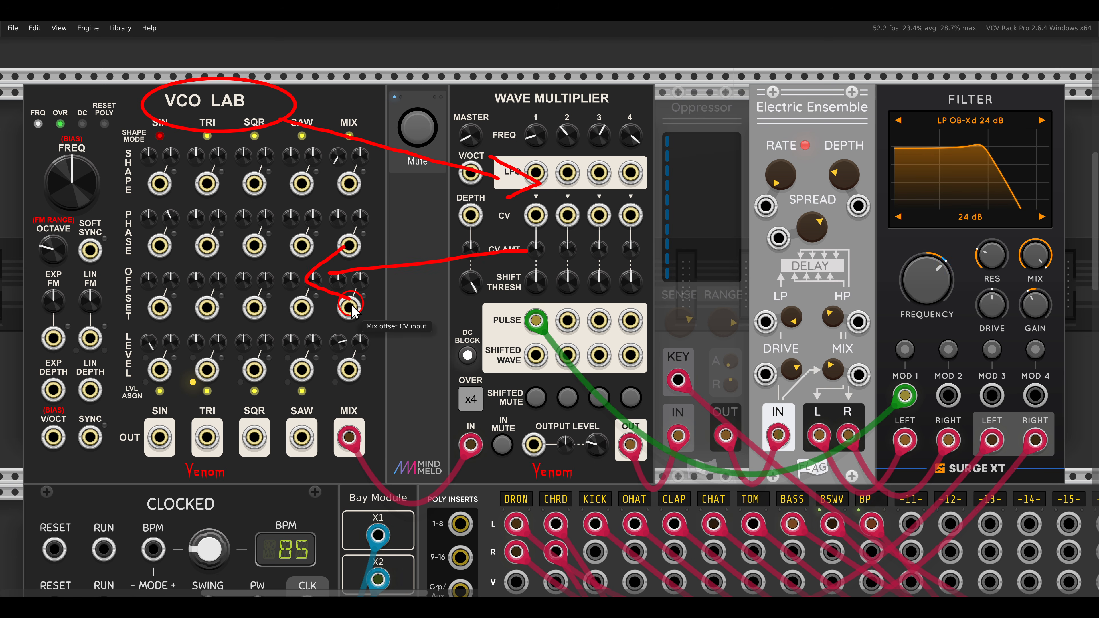
pyautogui.press('Escape')
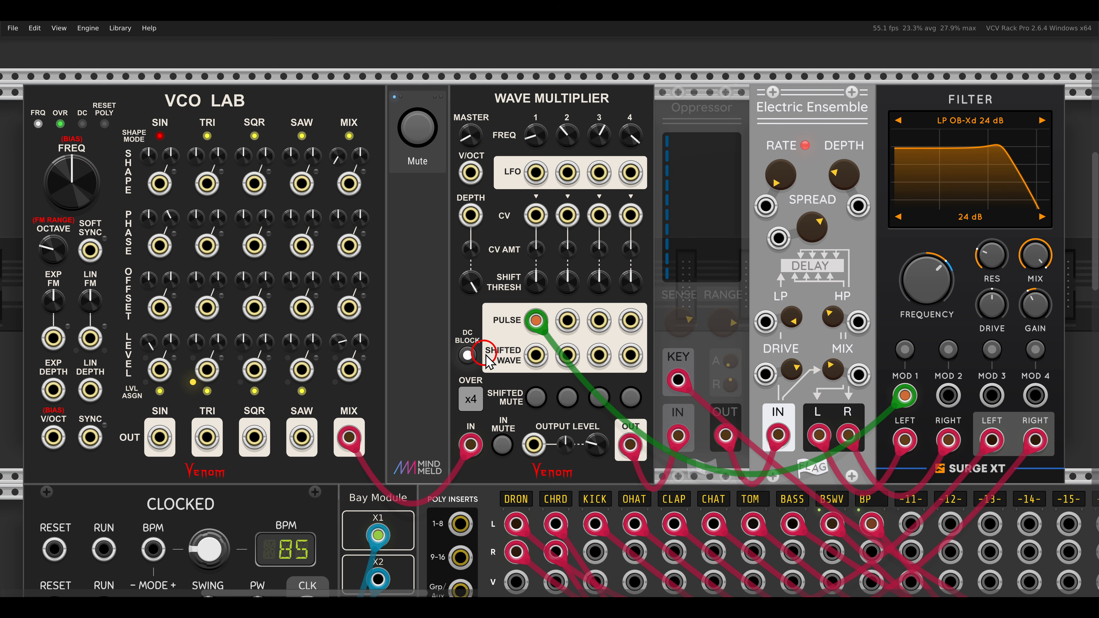
# Patch Shifted Wave 1 into VCO Lab's sine shape CV input at about 61% CV amount, and Pulse 3 into the triangle level CV input.
pyautogui.moveTo(535, 354); pyautogui.dragTo(158, 194)
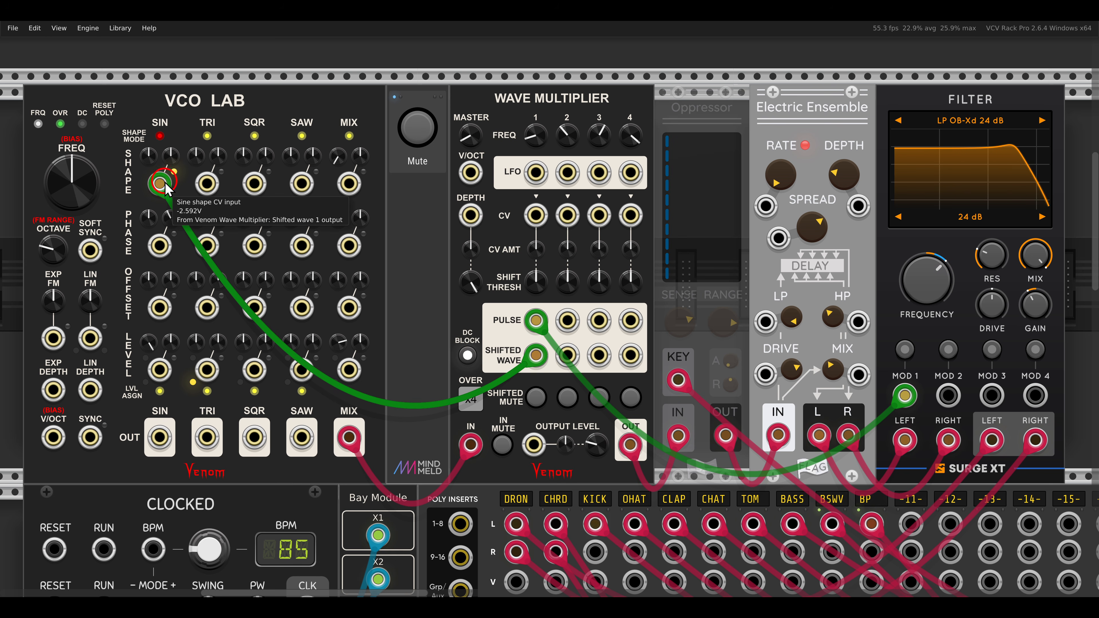
pyautogui.moveTo(152, 149); pyautogui.dragTo(135, 65)
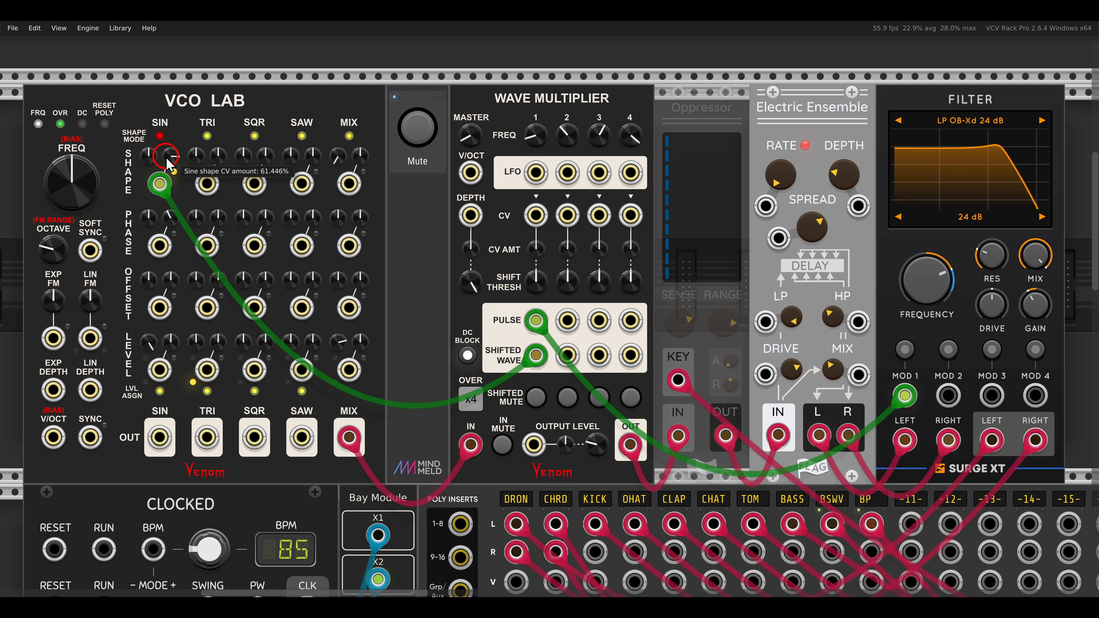
pyautogui.moveTo(167, 157); pyautogui.dragTo(166, 160)
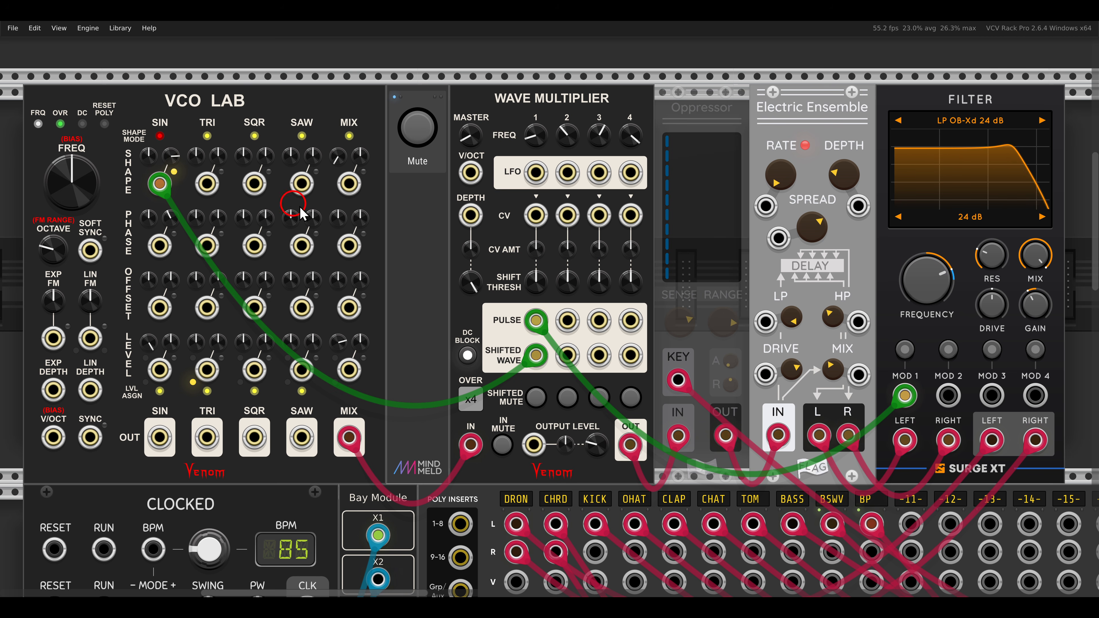
pyautogui.moveTo(599, 320)
pyautogui.mouseDown()
pyautogui.moveTo(599, 330)
pyautogui.moveTo(436, 381)
pyautogui.moveTo(218, 372)
pyautogui.moveTo(175, 258)
pyautogui.moveTo(198, 322)
pyautogui.mouseUp()
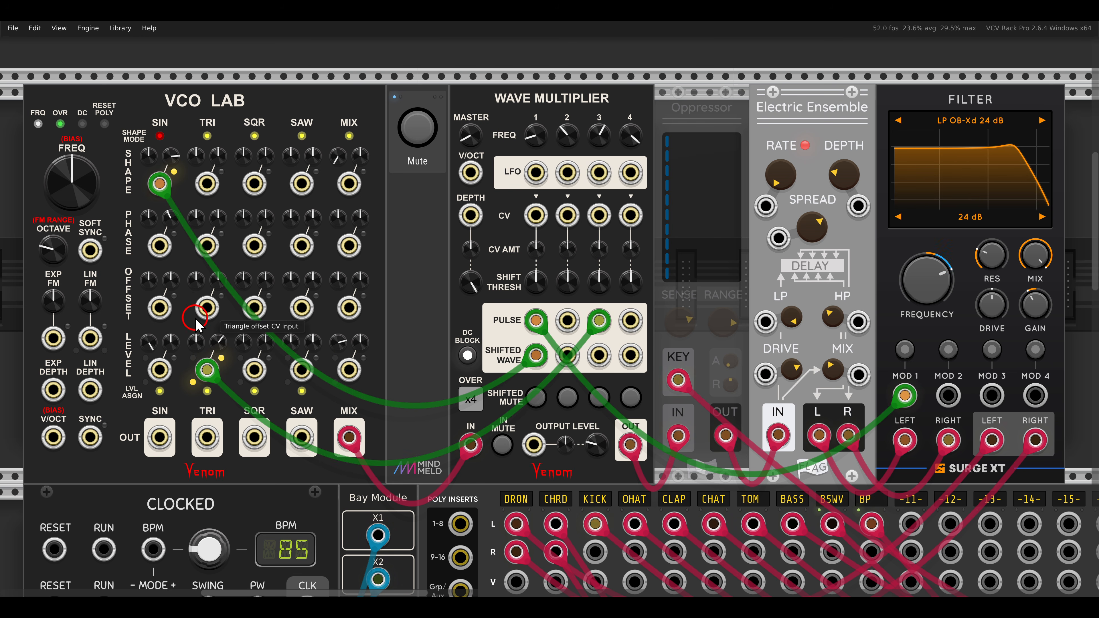
pyautogui.moveTo(322, 413)
pyautogui.mouseDown()
pyautogui.moveTo(382, 459)
pyautogui.moveTo(444, 388)
pyautogui.moveTo(457, 402)
pyautogui.mouseUp()
pyautogui.moveTo(493, 336)
pyautogui.mouseDown()
pyautogui.moveTo(331, 312)
pyautogui.moveTo(346, 286)
pyautogui.moveTo(320, 331)
pyautogui.moveTo(340, 344)
pyautogui.mouseUp()
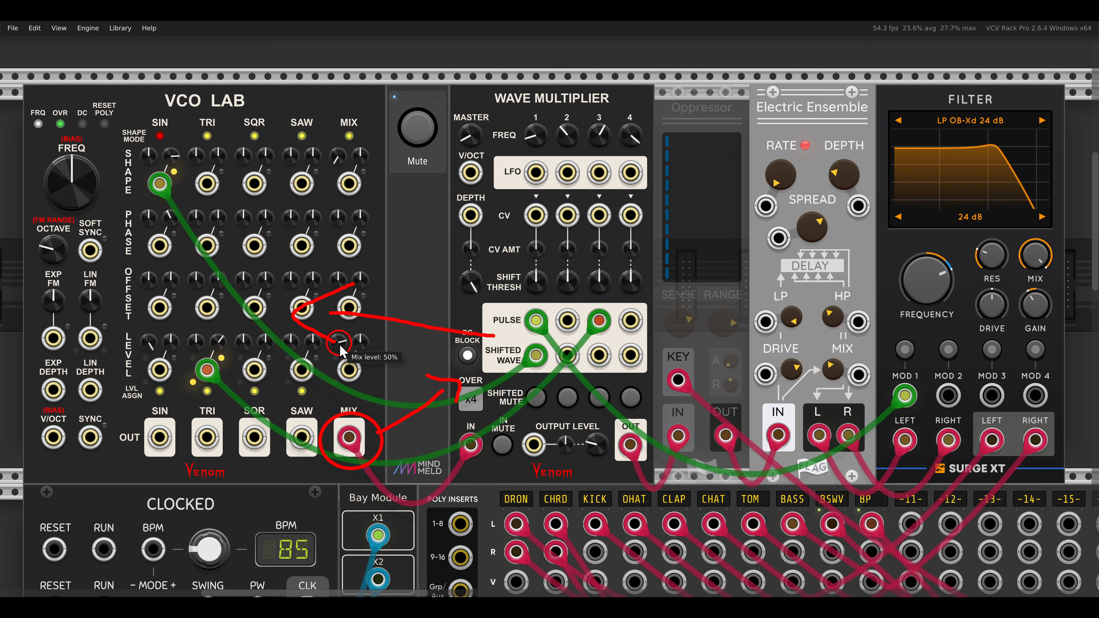
pyautogui.press('Escape')
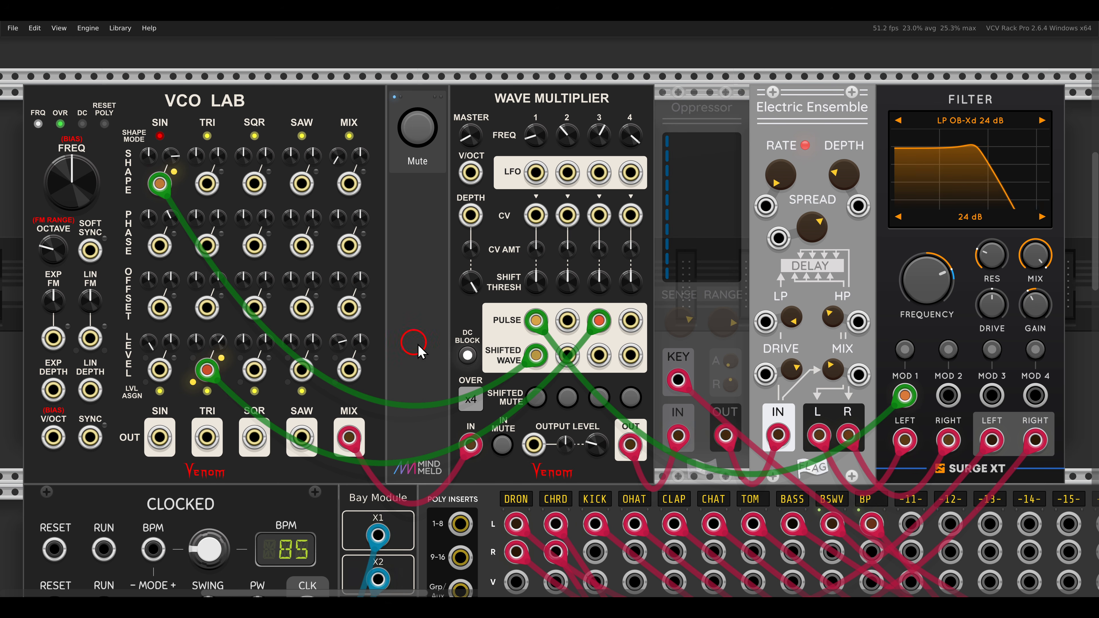
# Patch the Shifted Wave 4 output into VCO Lab's triangle phase CV input and raise the triangle phase CV amount.
pyautogui.moveTo(630, 355); pyautogui.dragTo(186, 184)
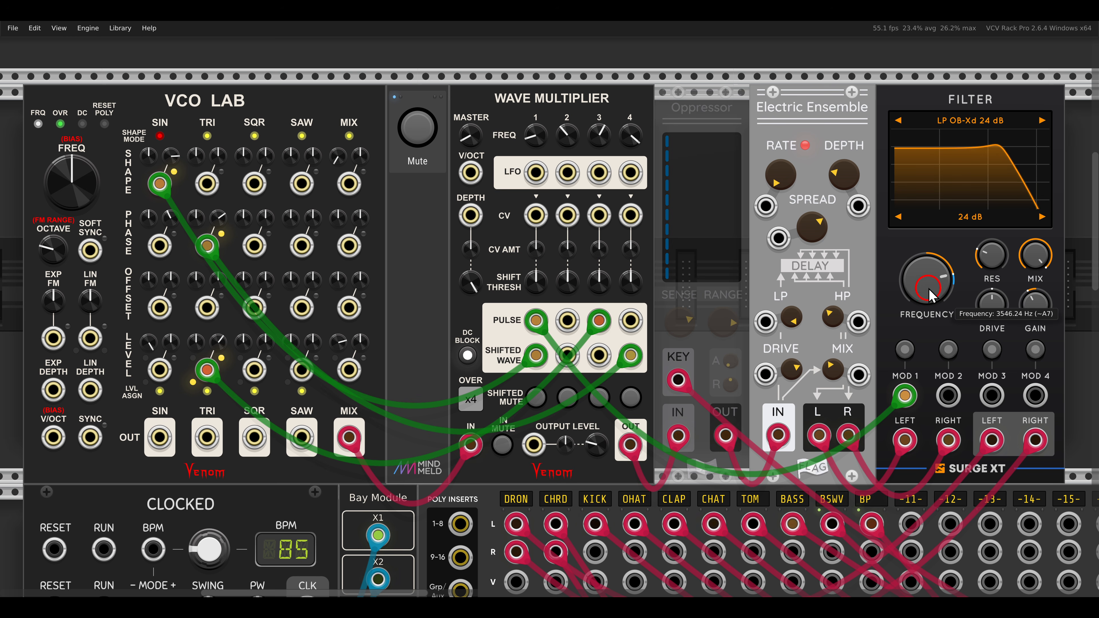
pyautogui.moveTo(219, 216); pyautogui.dragTo(189, 195)
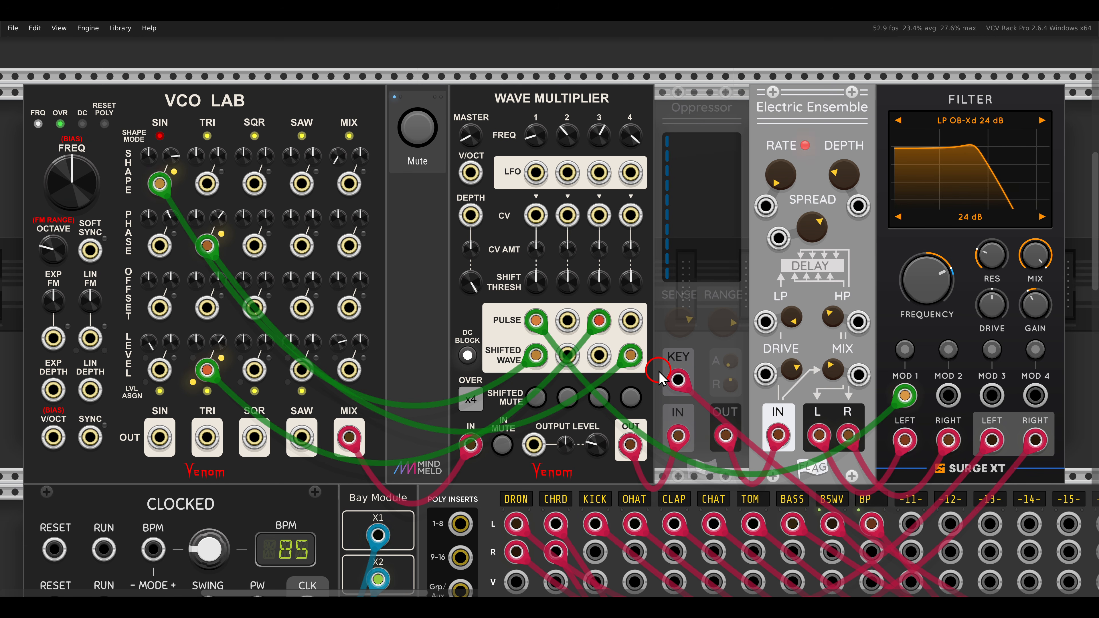
# Unmute and solo the lower-row voice whose Wave Multiplier sits between the Hot Tuna and Scope modules.
pyautogui.scroll(-10, 619, 370)
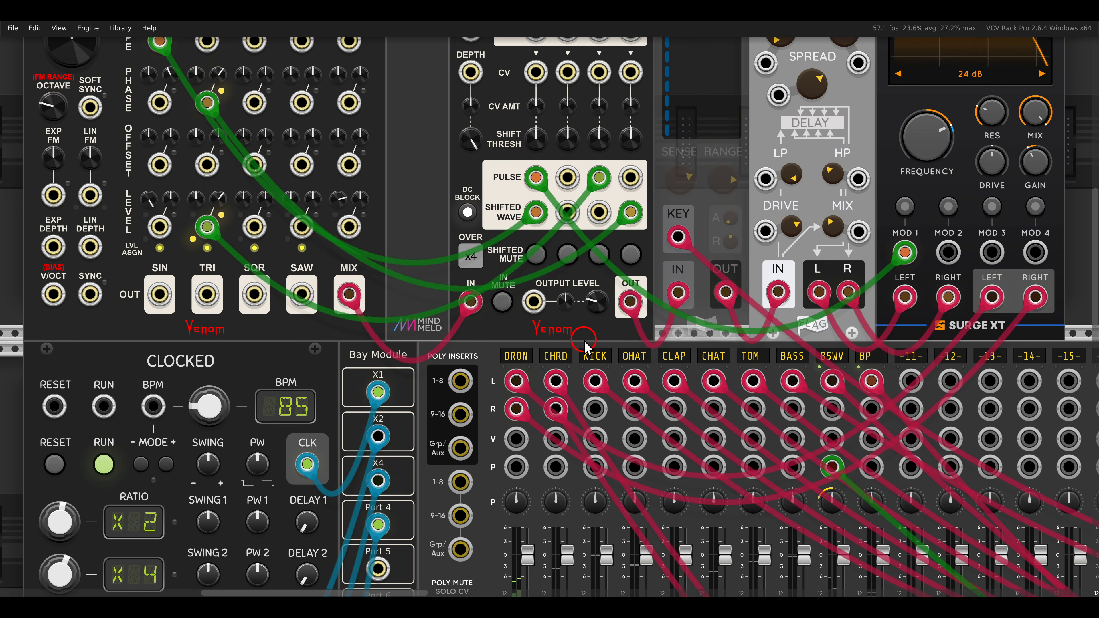
pyautogui.scroll(-1, 582, 350)
pyautogui.hscroll(2, 582, 351)
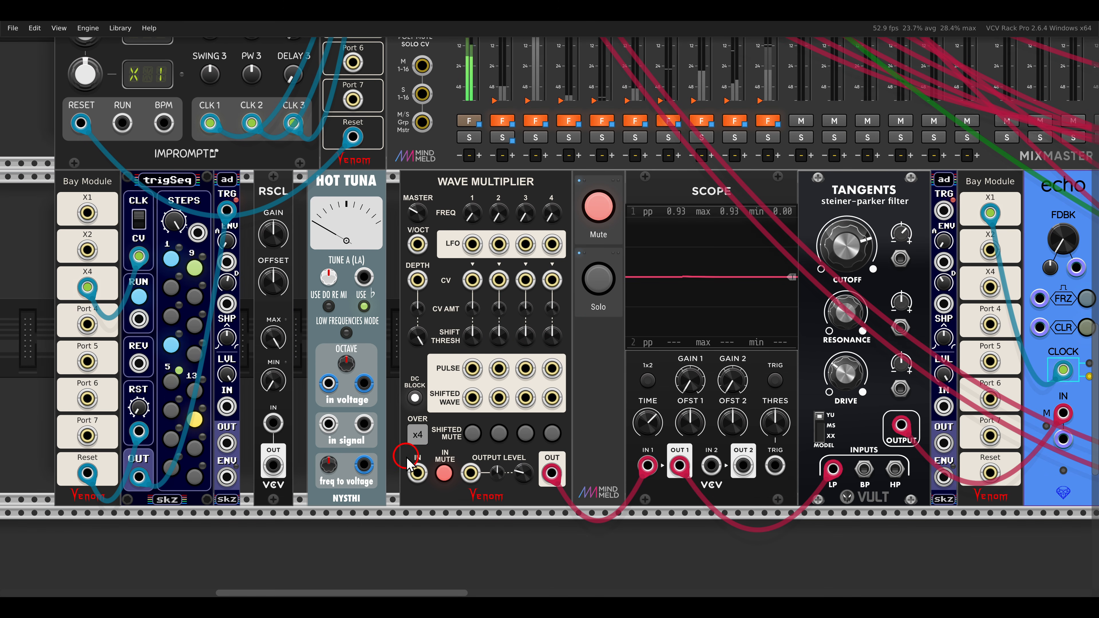
pyautogui.click(597, 207)
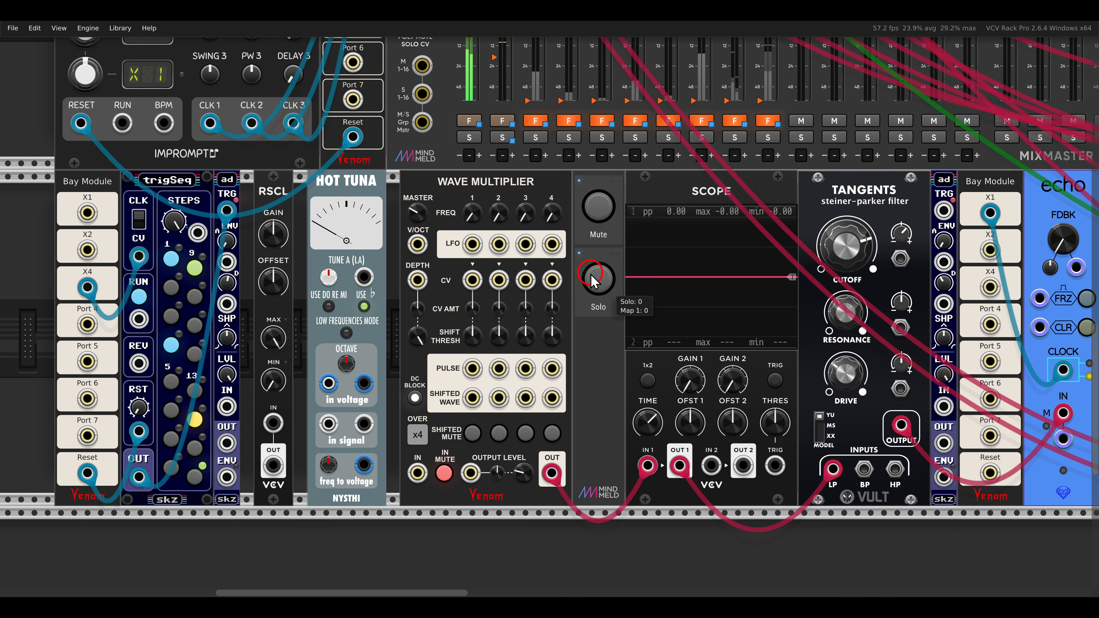
pyautogui.click(599, 279)
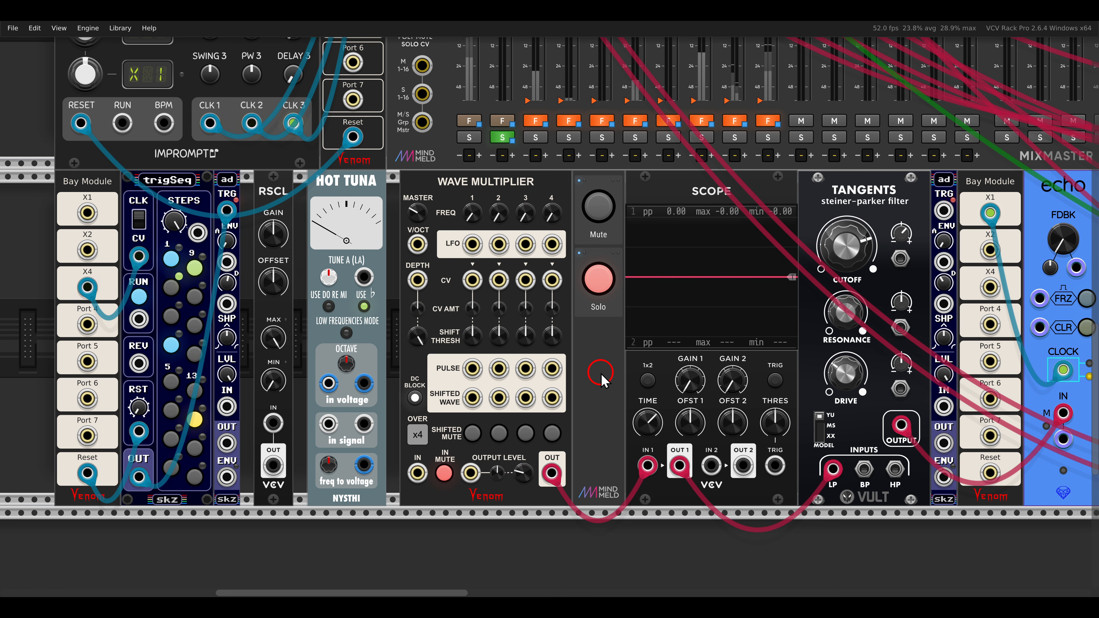
# Turn the master frequency of the soloed voice's Wave Multiplier fully up.
pyautogui.scroll(3, 410, 228)
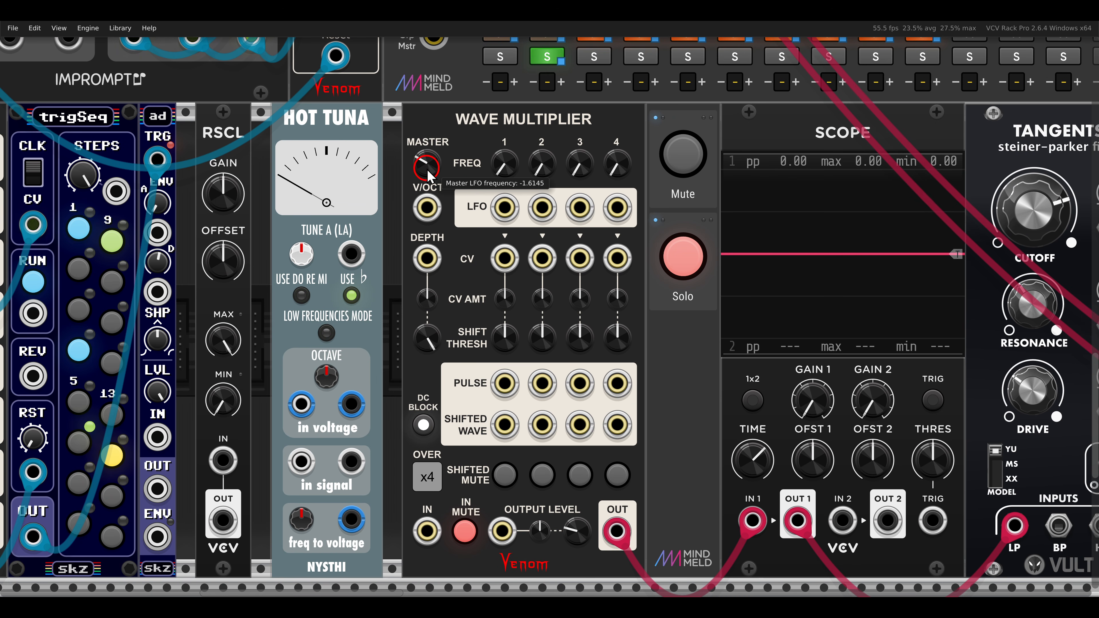
pyautogui.moveTo(427, 176); pyautogui.dragTo(396, 81)
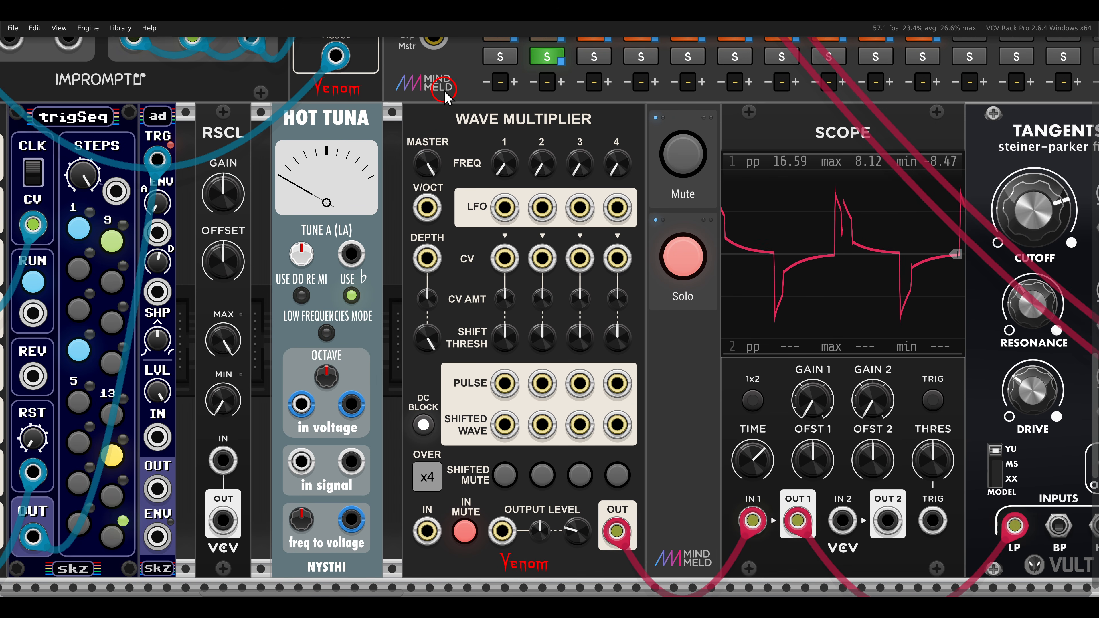
pyautogui.moveTo(462, 134); pyautogui.dragTo(495, 122)
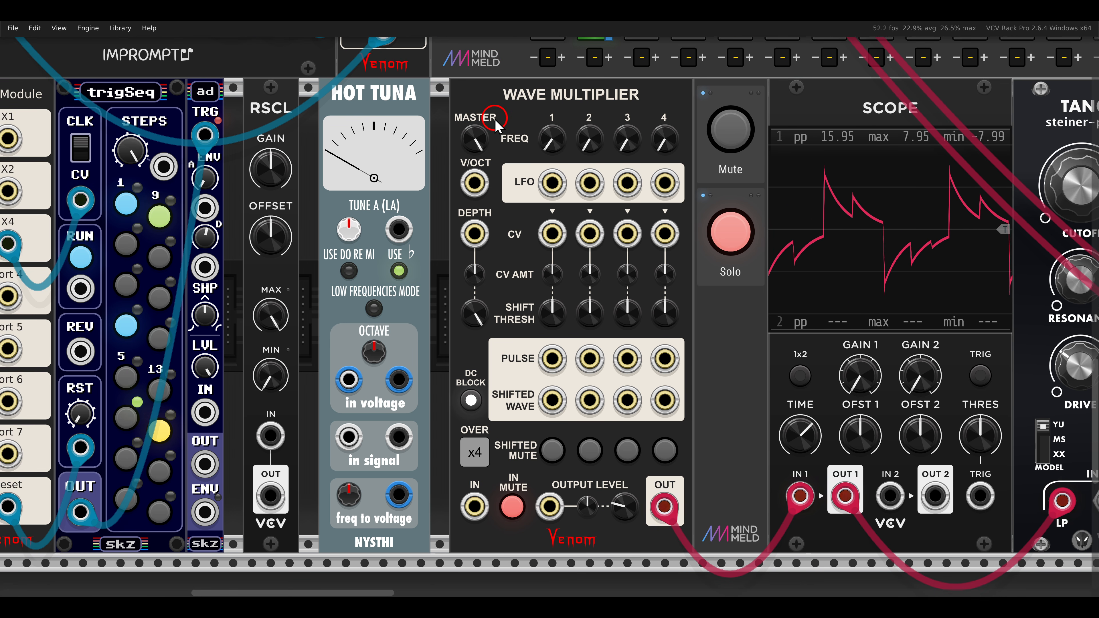
# Patch the RSCL output into the Wave Multiplier's V/Oct input with a green cable and raise the RSCL offset.
pyautogui.moveTo(474, 183); pyautogui.dragTo(270, 495)
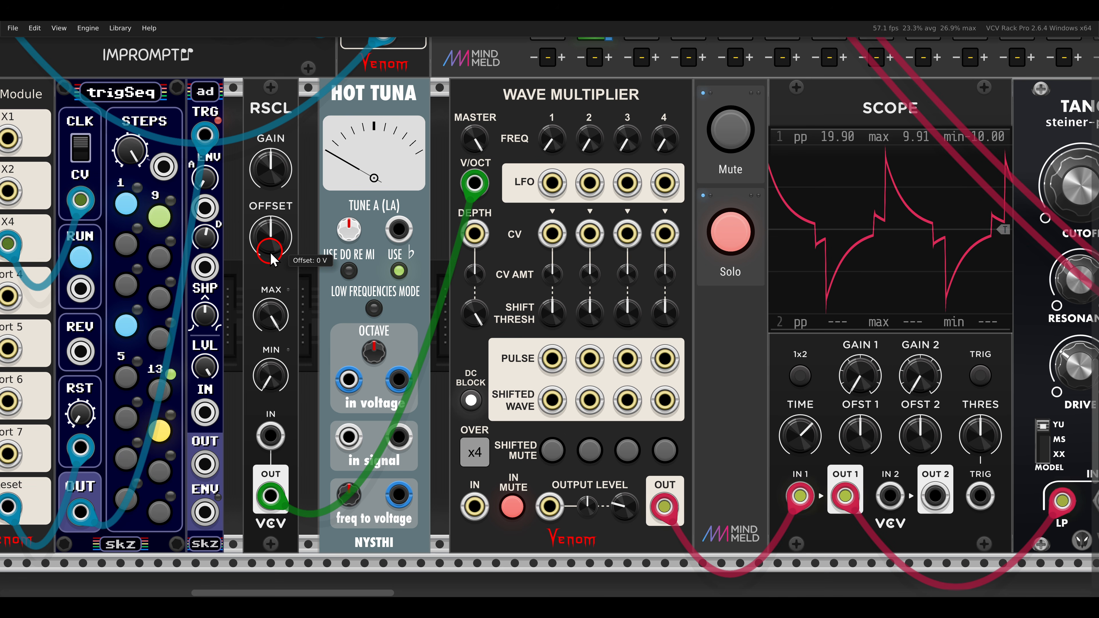
pyautogui.moveTo(271, 259)
pyautogui.mouseDown()
pyautogui.moveTo(249, 209)
pyautogui.moveTo(270, 238)
pyautogui.mouseUp()
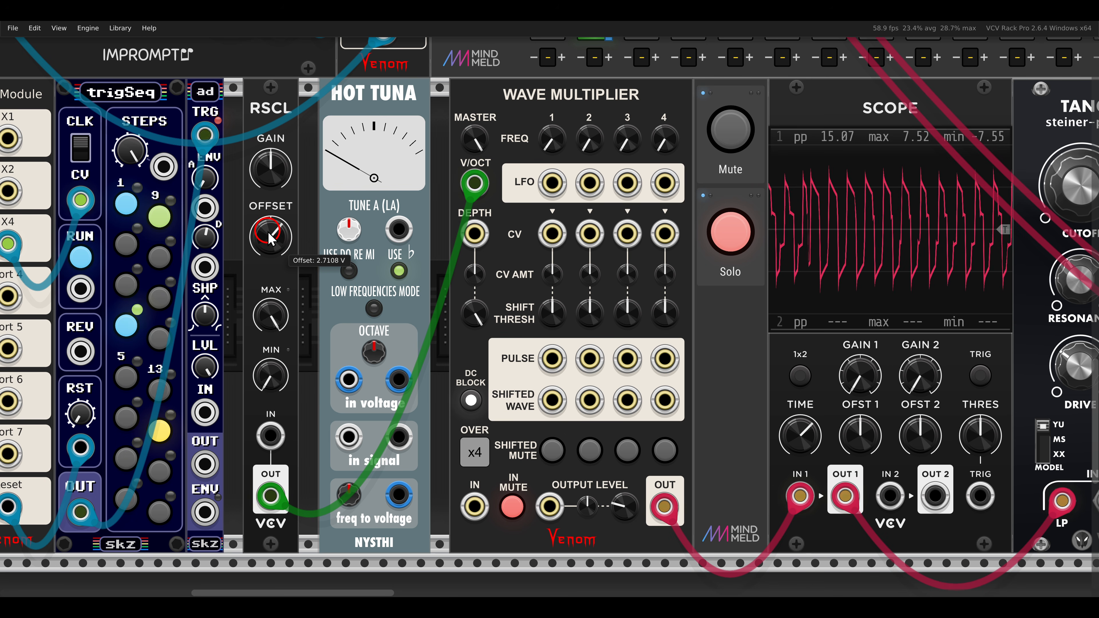
pyautogui.rightClick(270, 238)
pyautogui.press('Return')
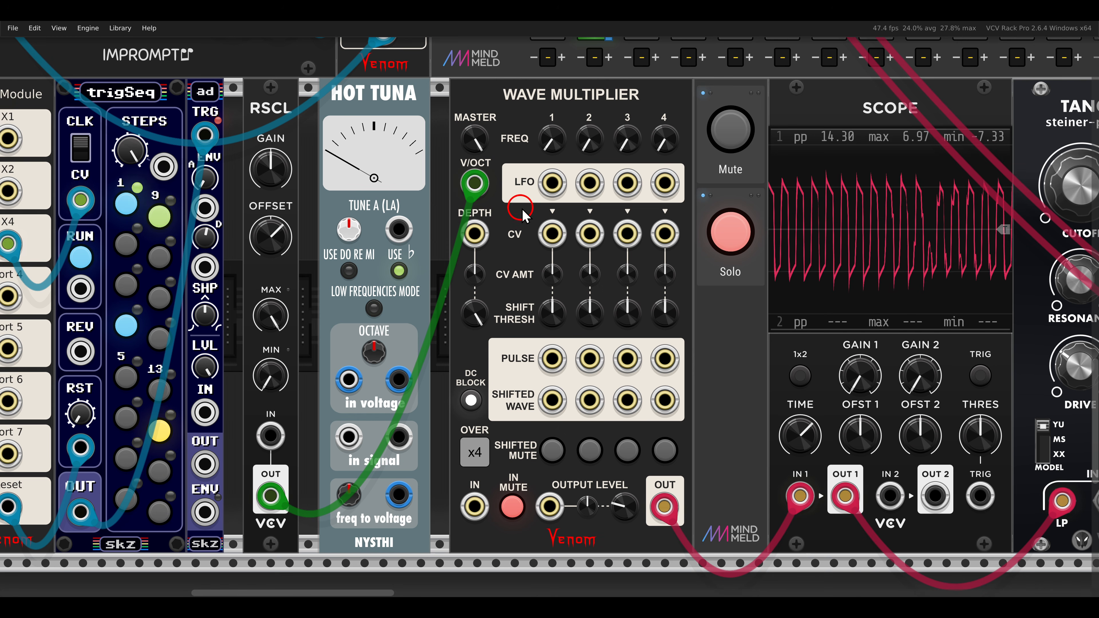
# Patch Pulse 1 into Hot Tuna's signal input, move the cable to Pulse 2, and set the LFO 2 frequency offset to about -0.72.
pyautogui.moveTo(536, 207); pyautogui.dragTo(460, 226)
pyautogui.moveTo(436, 121); pyautogui.dragTo(608, 190)
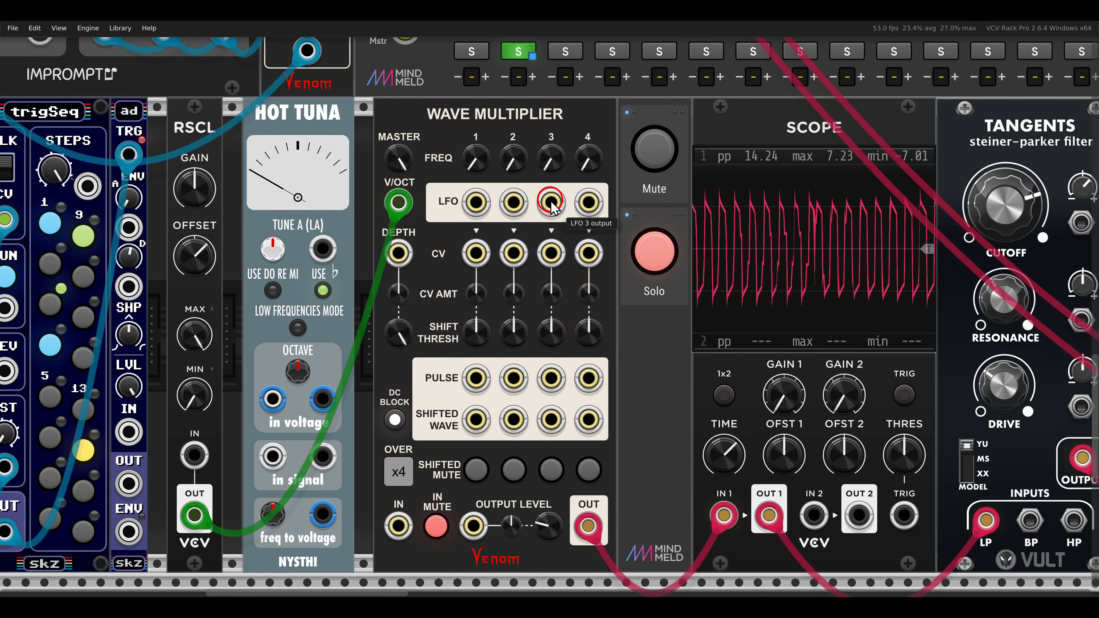
pyautogui.moveTo(476, 378); pyautogui.dragTo(272, 457)
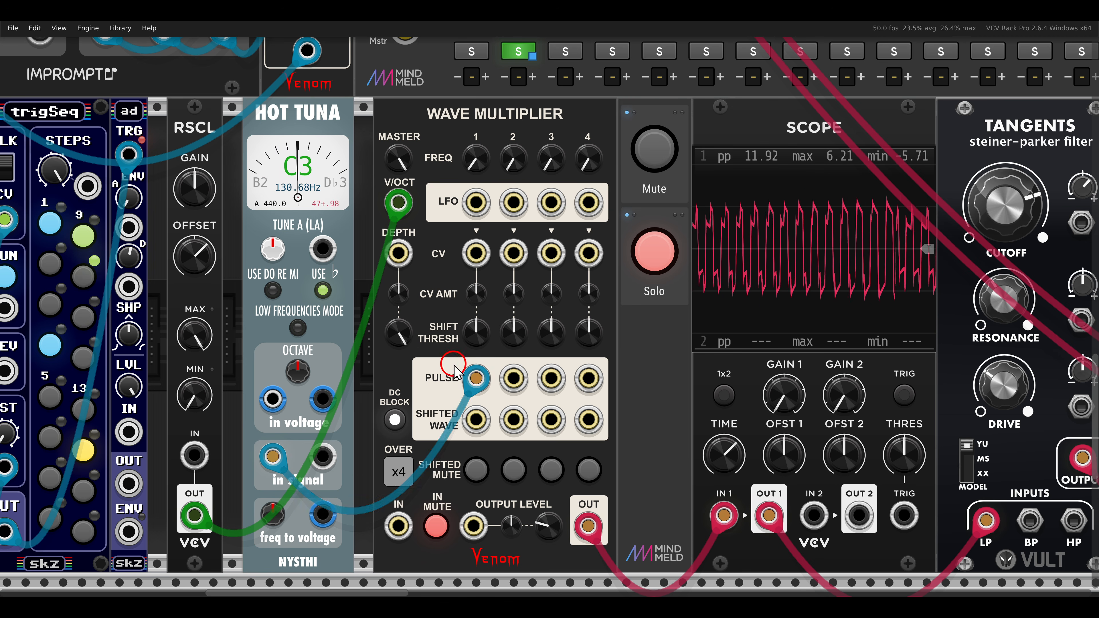
pyautogui.moveTo(475, 378); pyautogui.dragTo(513, 378)
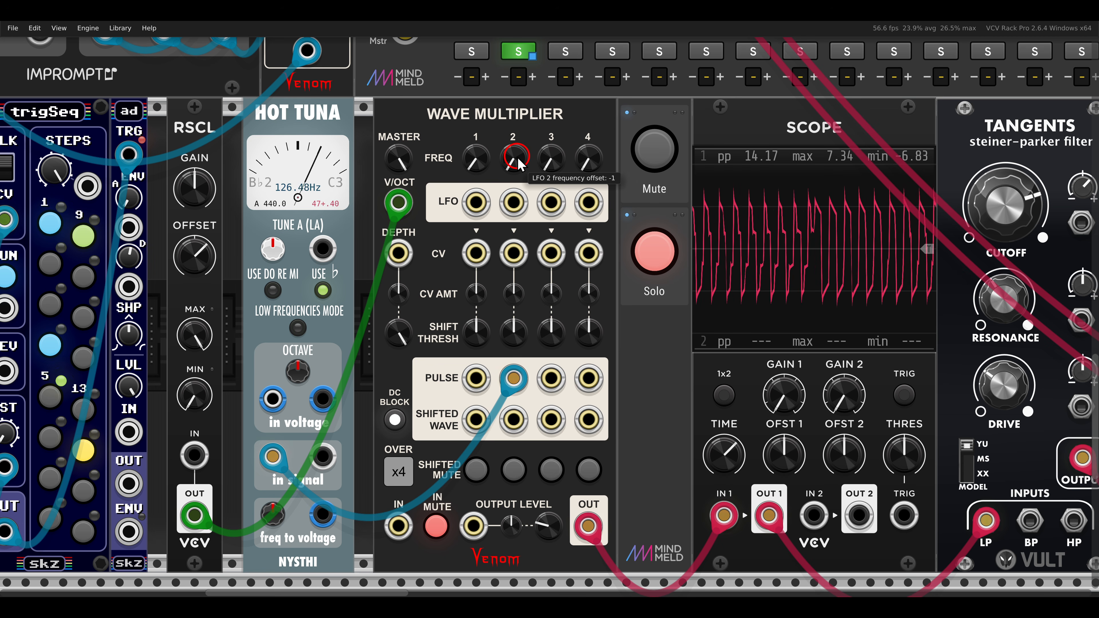
pyautogui.moveTo(519, 164)
pyautogui.mouseDown()
pyautogui.moveTo(514, 140)
pyautogui.moveTo(522, 153)
pyautogui.mouseUp()
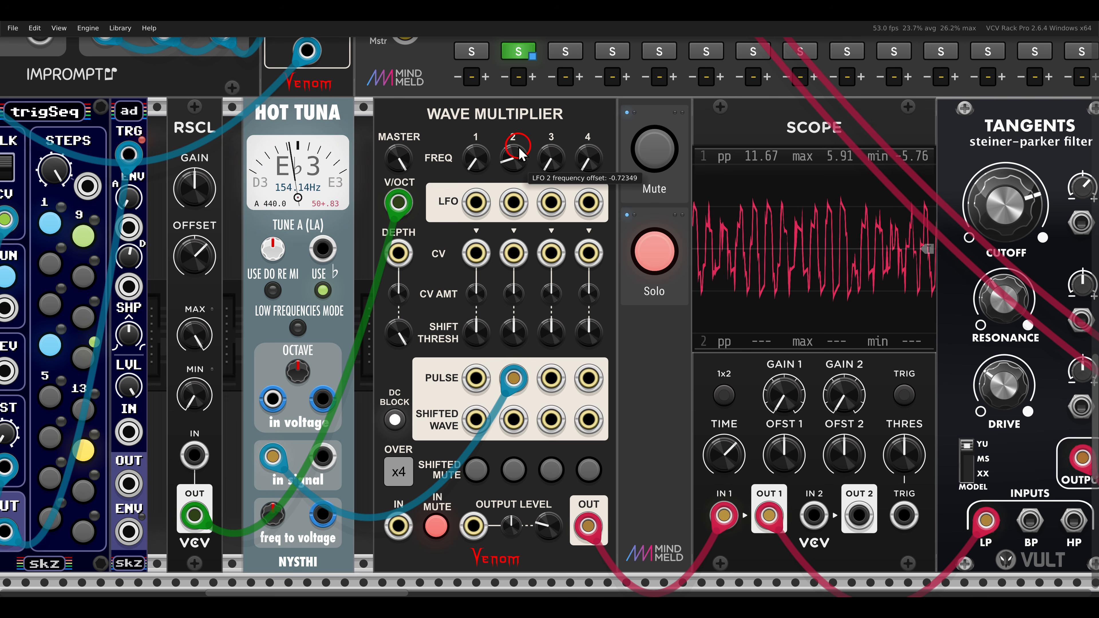
# Raise the LFO 3 and LFO 4 frequency offsets while feeding Hot Tuna from Pulse 3 and Pulse 4 in turn, and unplug the tuner cable.
pyautogui.moveTo(514, 378); pyautogui.dragTo(551, 378)
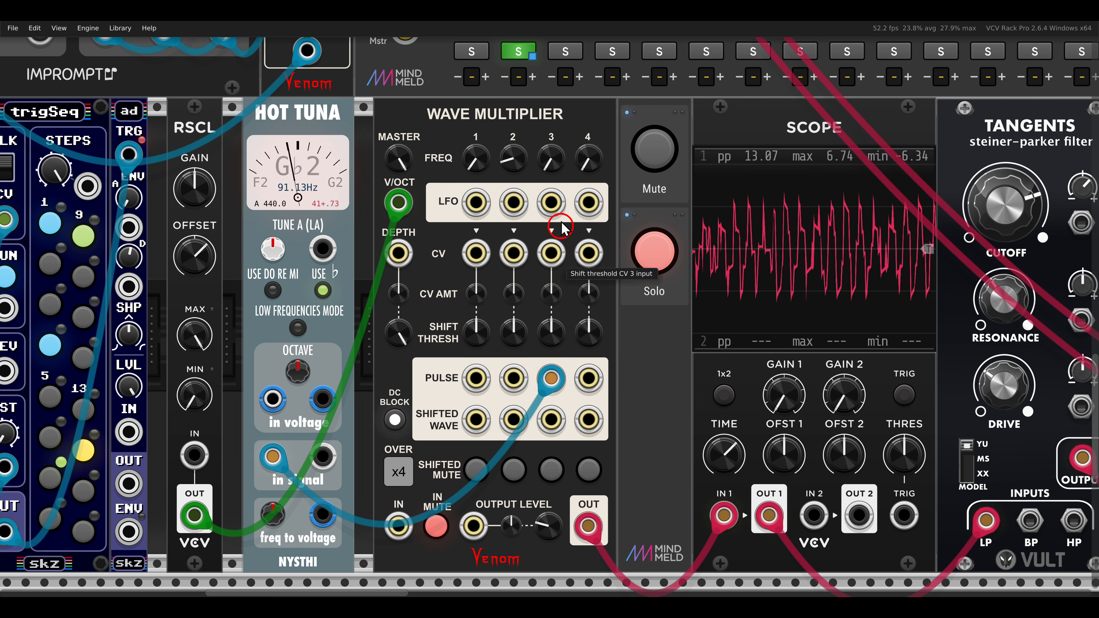
pyautogui.moveTo(549, 125); pyautogui.dragTo(555, 163)
pyautogui.moveTo(554, 377); pyautogui.dragTo(590, 378)
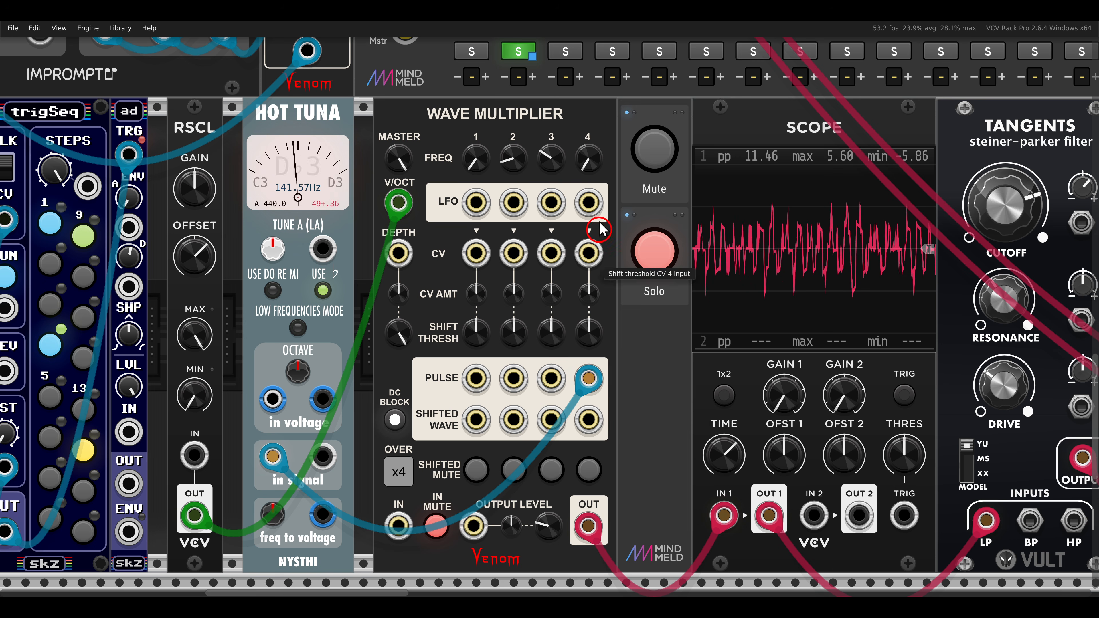
pyautogui.moveTo(590, 161); pyautogui.dragTo(577, 83)
pyautogui.moveTo(589, 378); pyautogui.dragTo(607, 354)
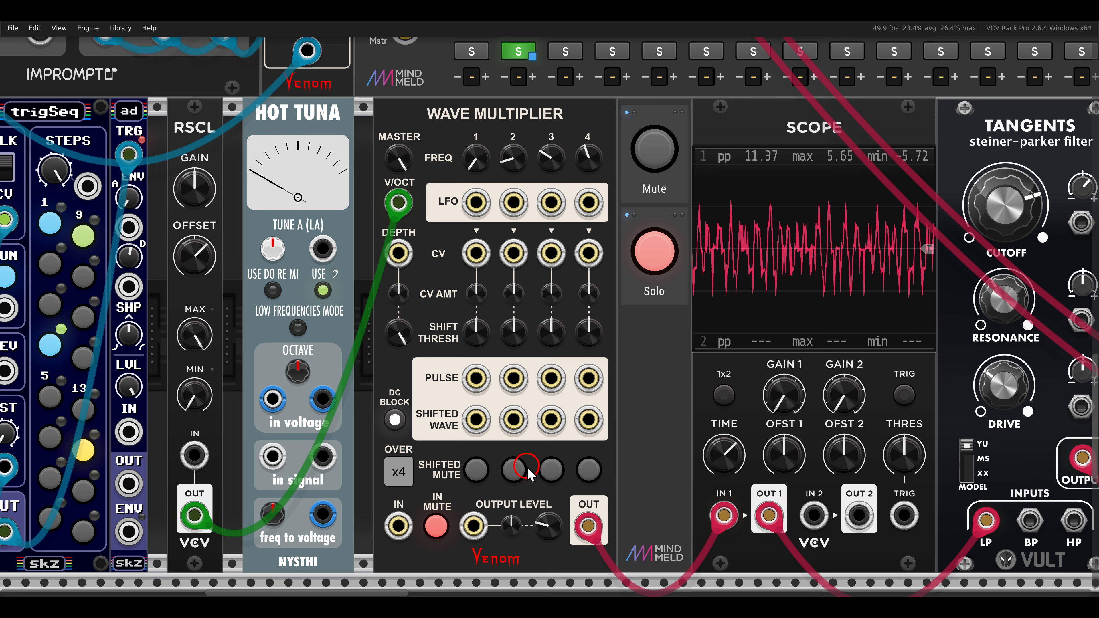
# Set the soloed Wave Multiplier's mix output level to 0%.
pyautogui.moveTo(542, 502); pyautogui.dragTo(604, 556)
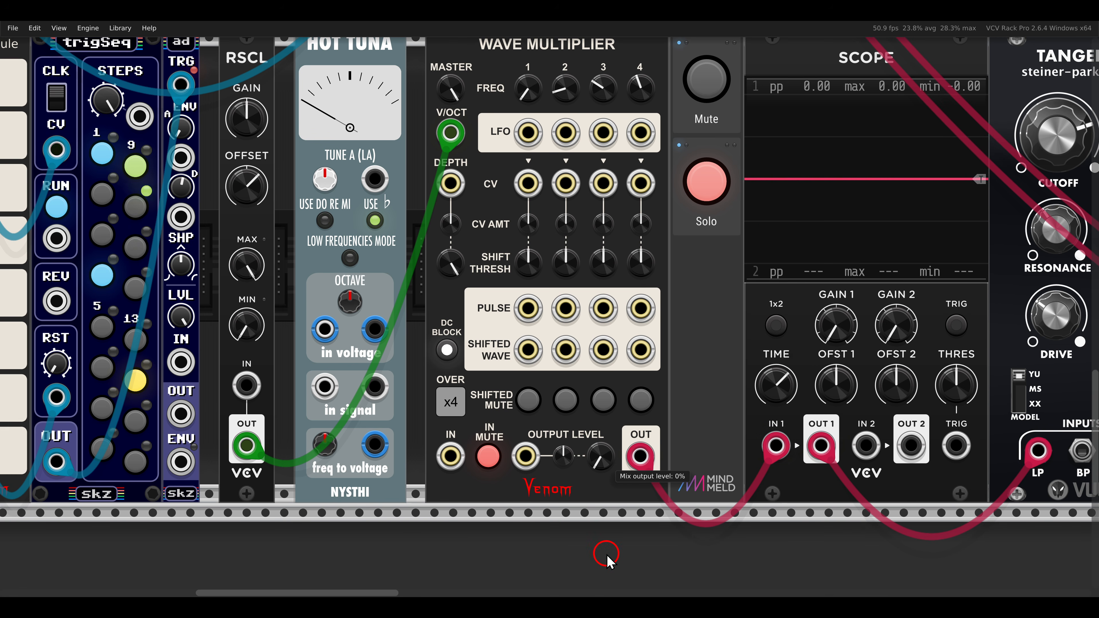
pyautogui.scroll(-1, 549, 414)
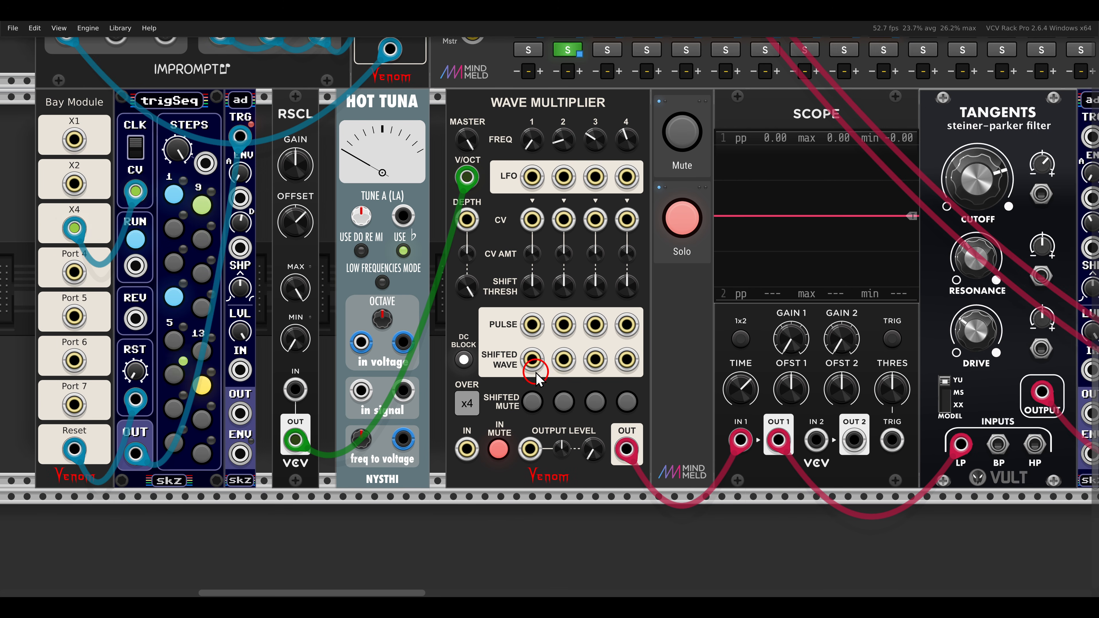
pyautogui.moveTo(535, 370); pyautogui.dragTo(654, 396)
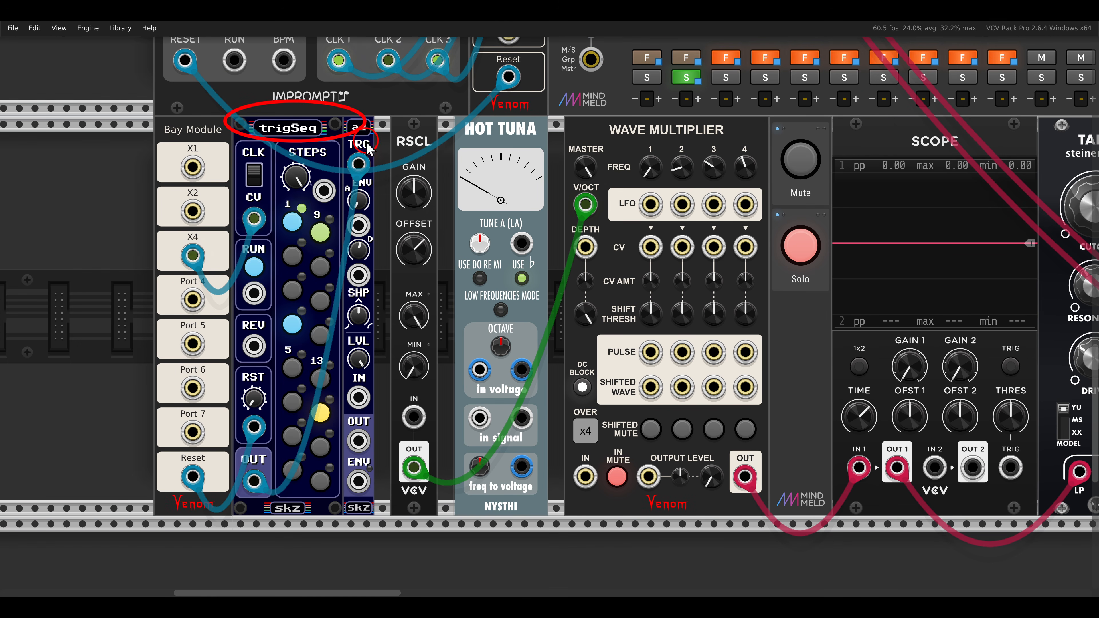
# Patch the ad envelope output into the soloed Wave Multiplier's output level CV input with a green cable, and lower the Tangents cutoff.
pyautogui.moveTo(358, 480); pyautogui.dragTo(647, 476)
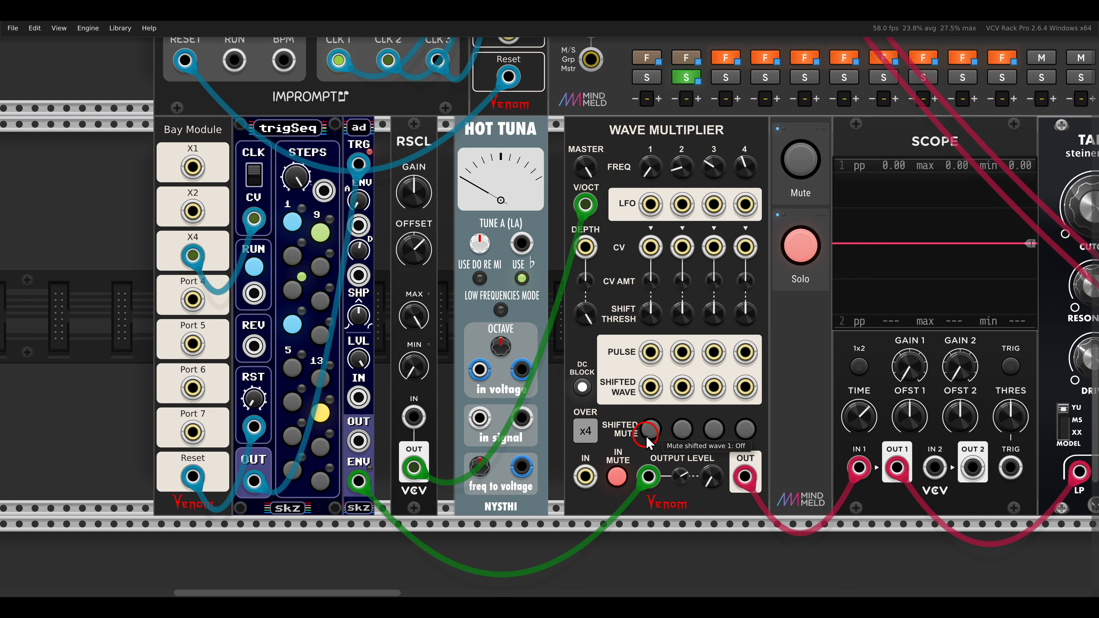
pyautogui.scroll(-3, 648, 438)
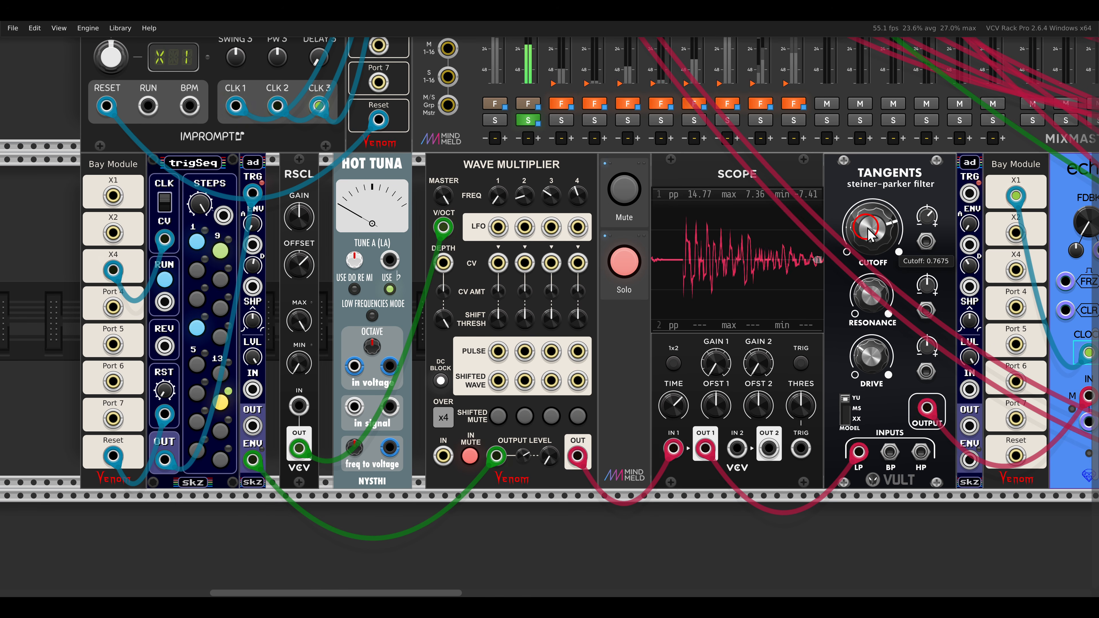
pyautogui.moveTo(867, 217); pyautogui.dragTo(873, 246)
# Trigger the ad module beside Tangents from the trigSeq output, patch its envelope into the filter's cutoff modulation input, and lower the cutoff further.
pyautogui.moveTo(969, 195); pyautogui.dragTo(167, 461)
pyautogui.moveTo(969, 460); pyautogui.dragTo(925, 241)
pyautogui.moveTo(865, 221)
pyautogui.mouseDown()
pyautogui.moveTo(865, 260)
pyautogui.moveTo(875, 264)
pyautogui.mouseUp()
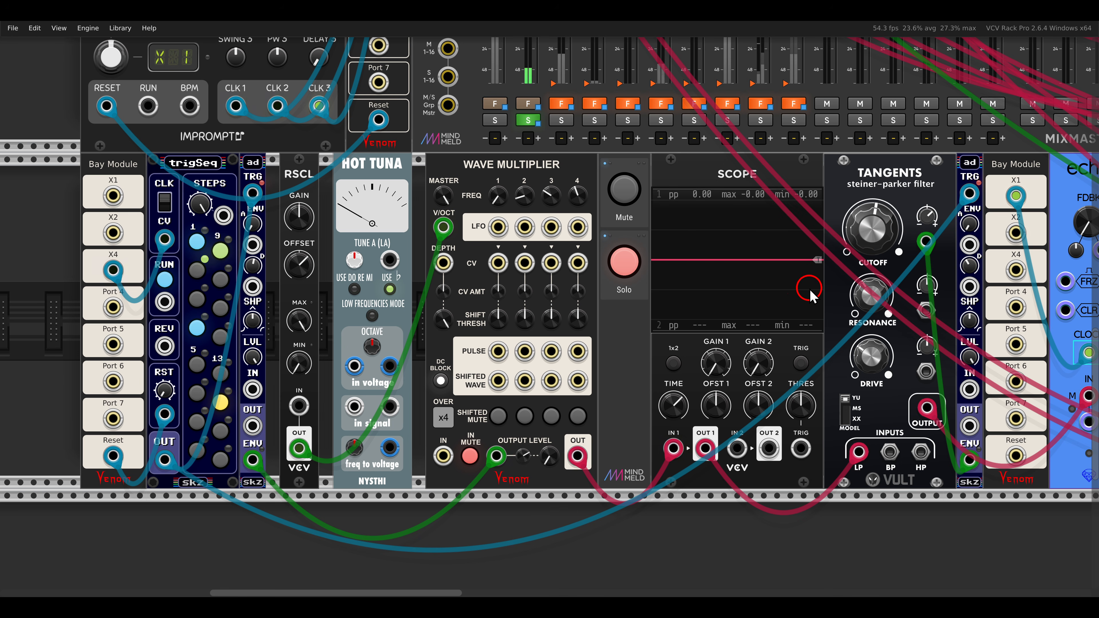
# Raise the mix on the blue echo module at the end of the soloed voice.
pyautogui.scroll(-2, 459, 287)
pyautogui.moveTo(878, 297); pyautogui.dragTo(533, 296)
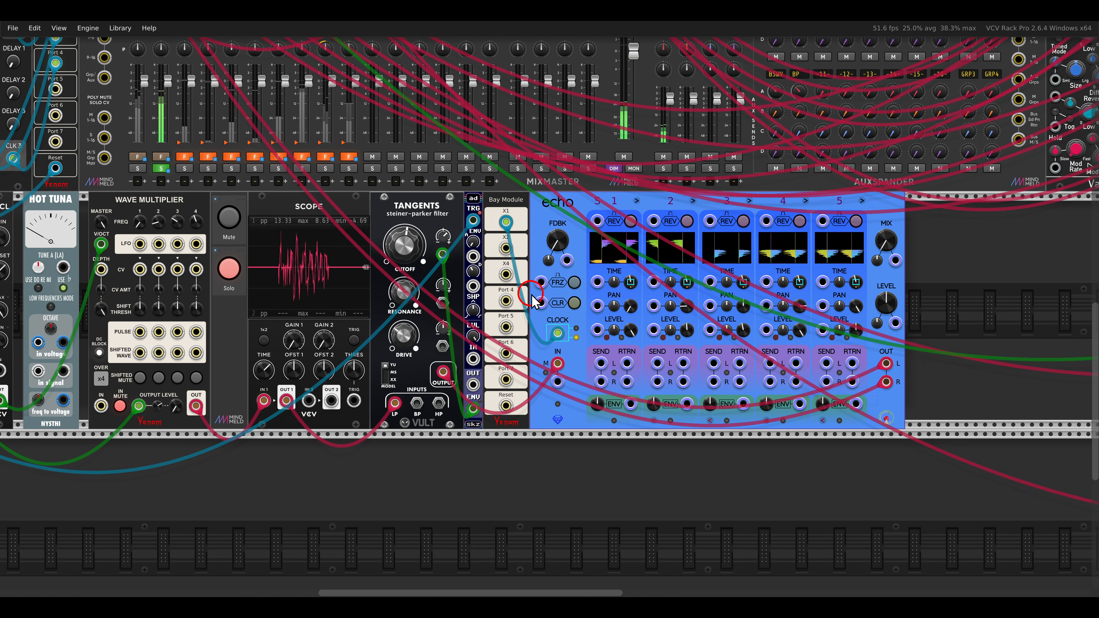
pyautogui.scroll(1, 696, 280)
pyautogui.moveTo(929, 238); pyautogui.dragTo(925, 183)
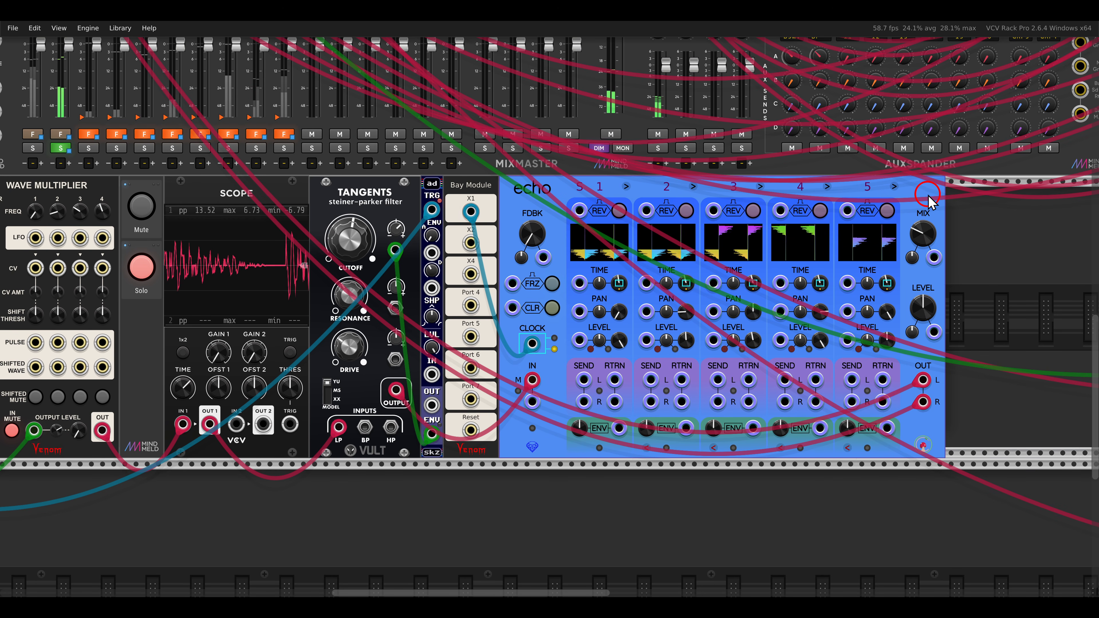
pyautogui.moveTo(925, 235); pyautogui.dragTo(924, 232)
pyautogui.moveTo(412, 336); pyautogui.dragTo(957, 328)
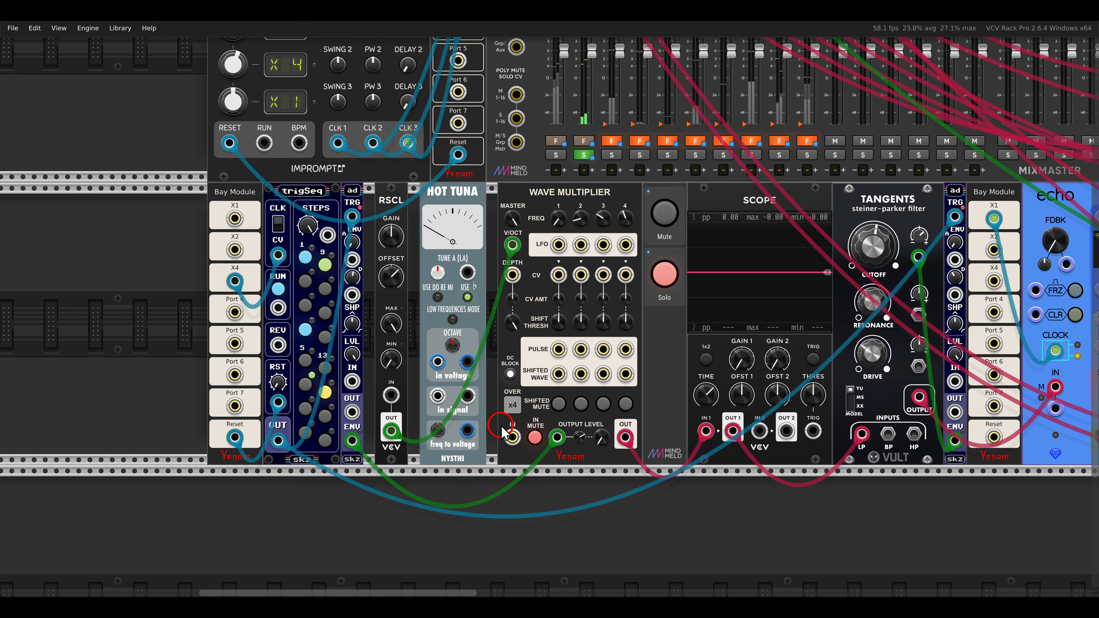
# Turn off solo for the Wave Multiplier voice and check its cutoff modulation and mix output level CV amounts.
pyautogui.moveTo(491, 419); pyautogui.dragTo(550, 461)
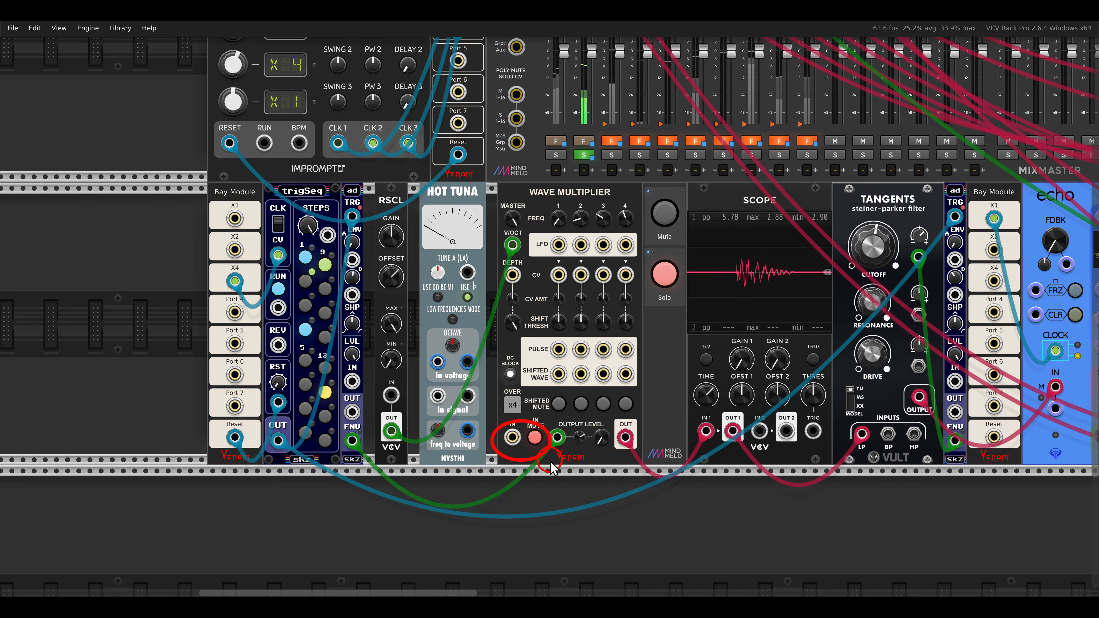
pyautogui.click(677, 273)
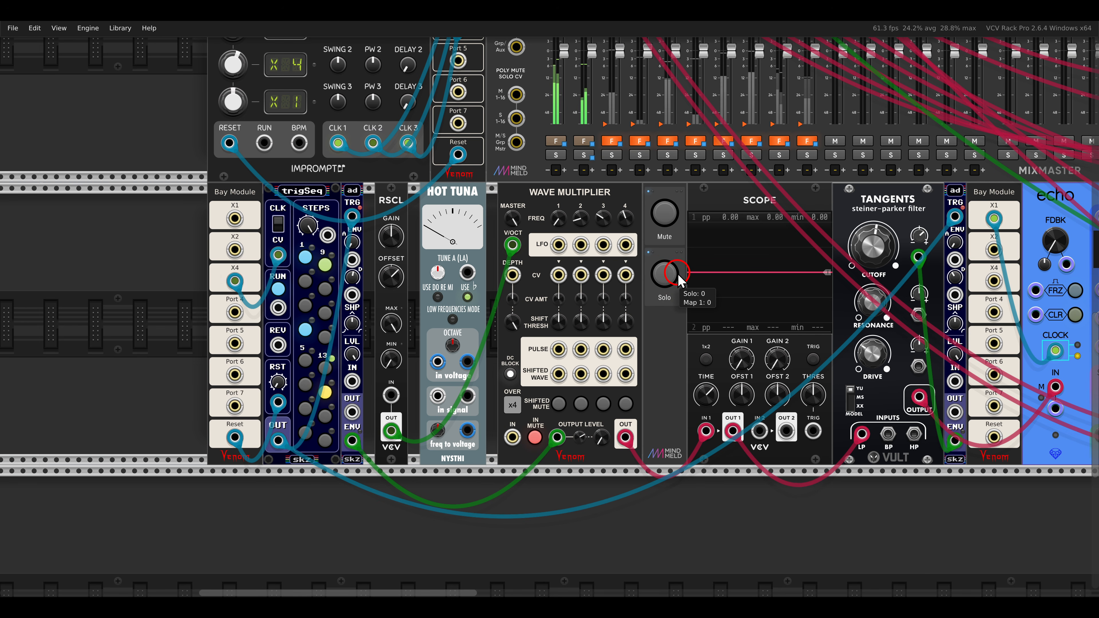
pyautogui.click(916, 238)
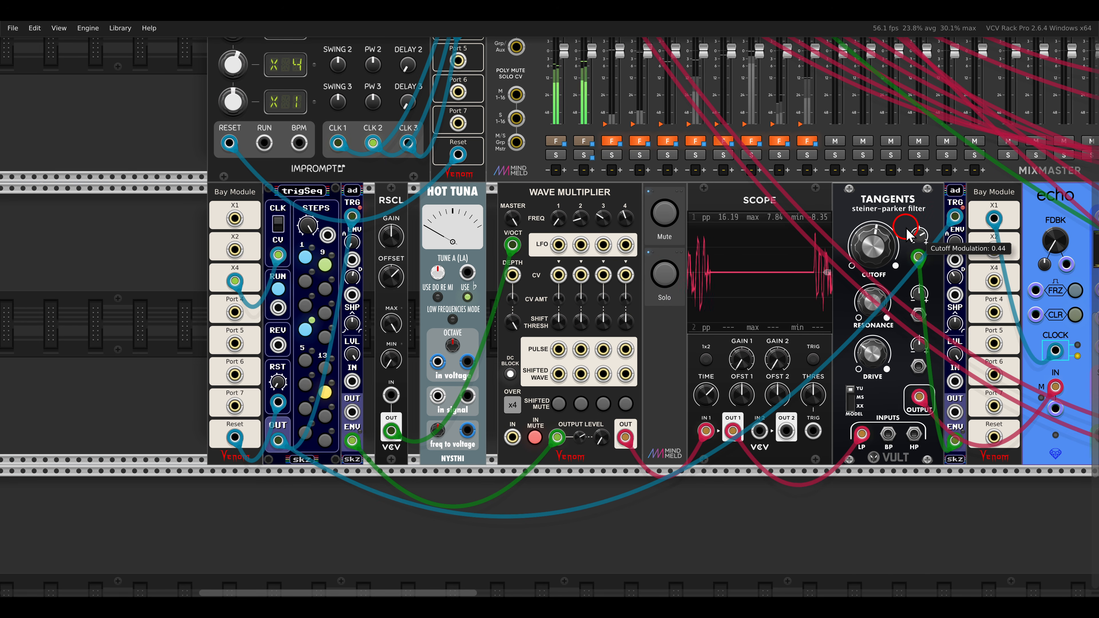
pyautogui.click(604, 411)
pyautogui.click(572, 428)
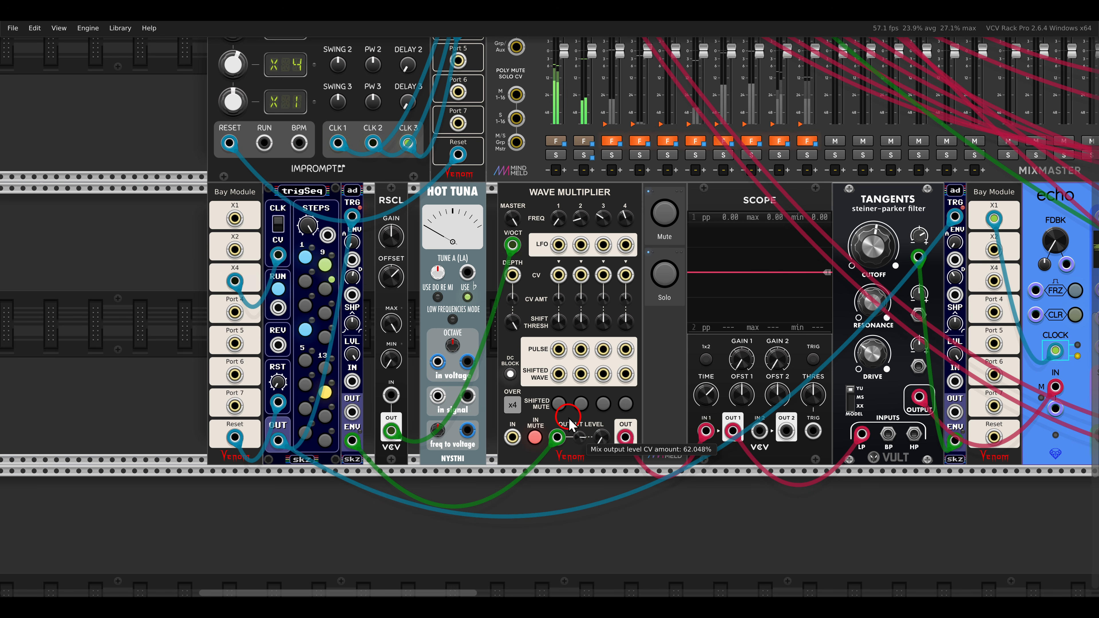
# Turn off DC block and oversampling on the Wave Multiplier fed by the LFO, and unmute that voice.
pyautogui.hscroll(12, 868, 352)
pyautogui.hscroll(20, 868, 351)
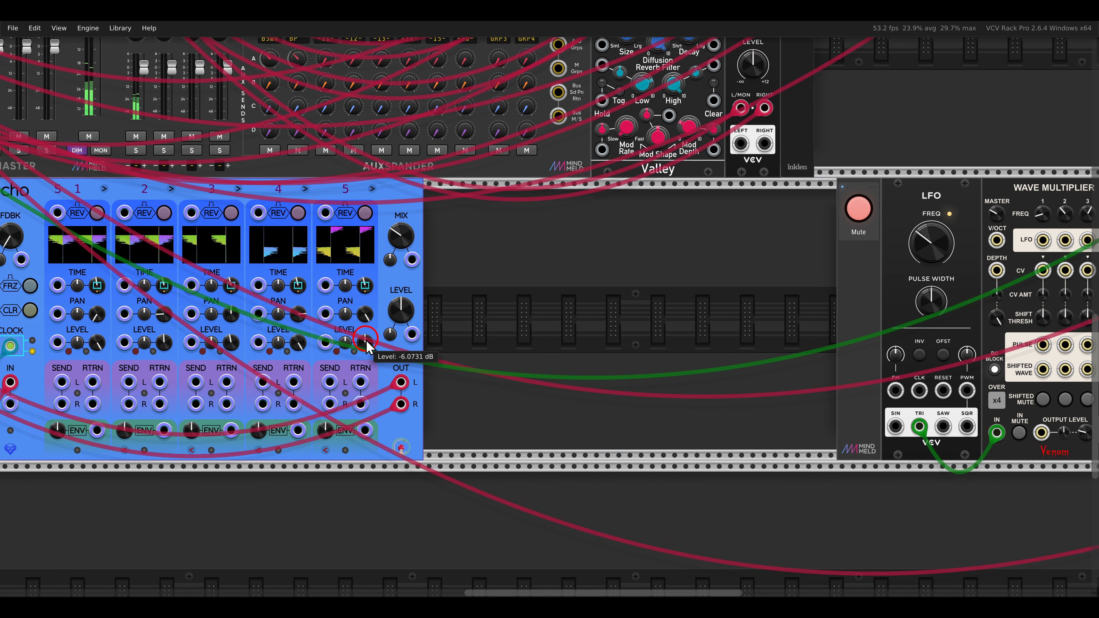
pyautogui.hscroll(2, 692, 333)
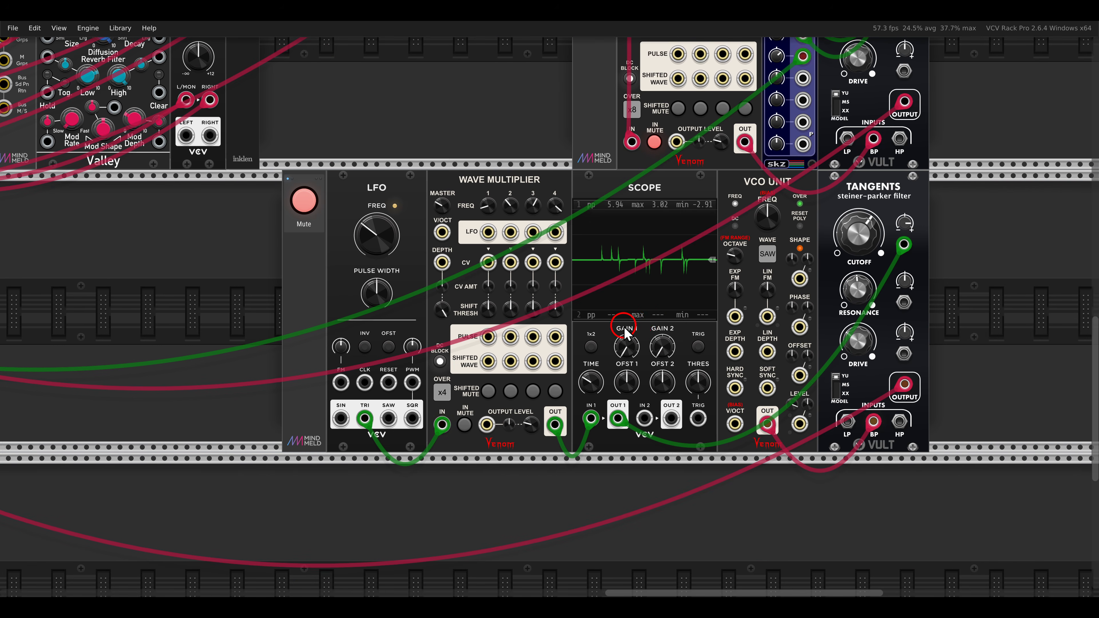
pyautogui.scroll(3, 625, 331)
pyautogui.scroll(-2, 625, 333)
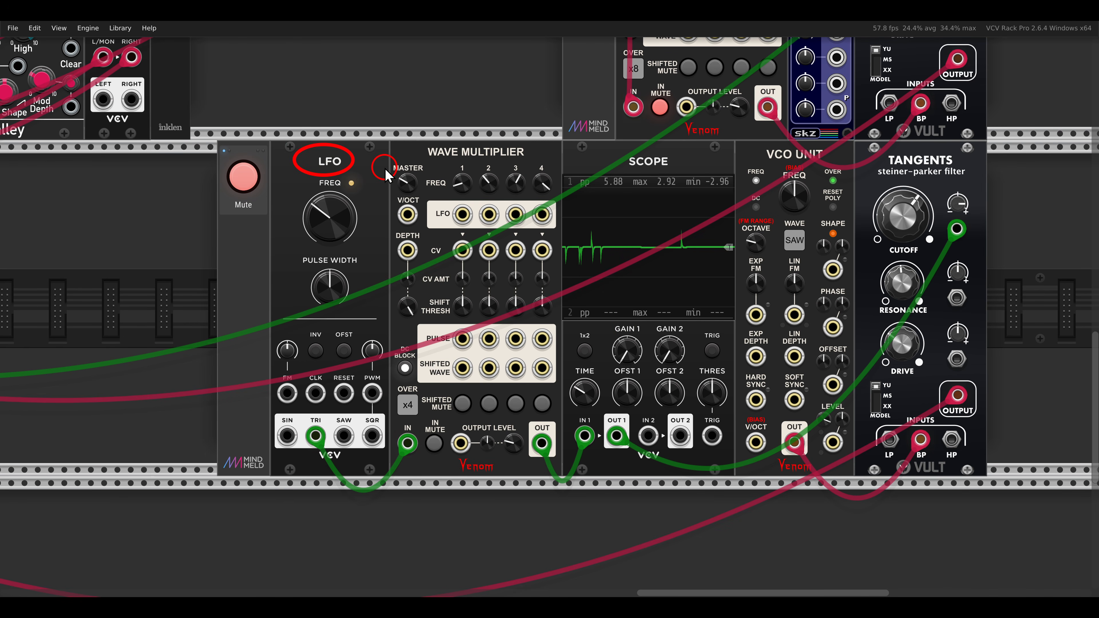
pyautogui.scroll(1, 405, 320)
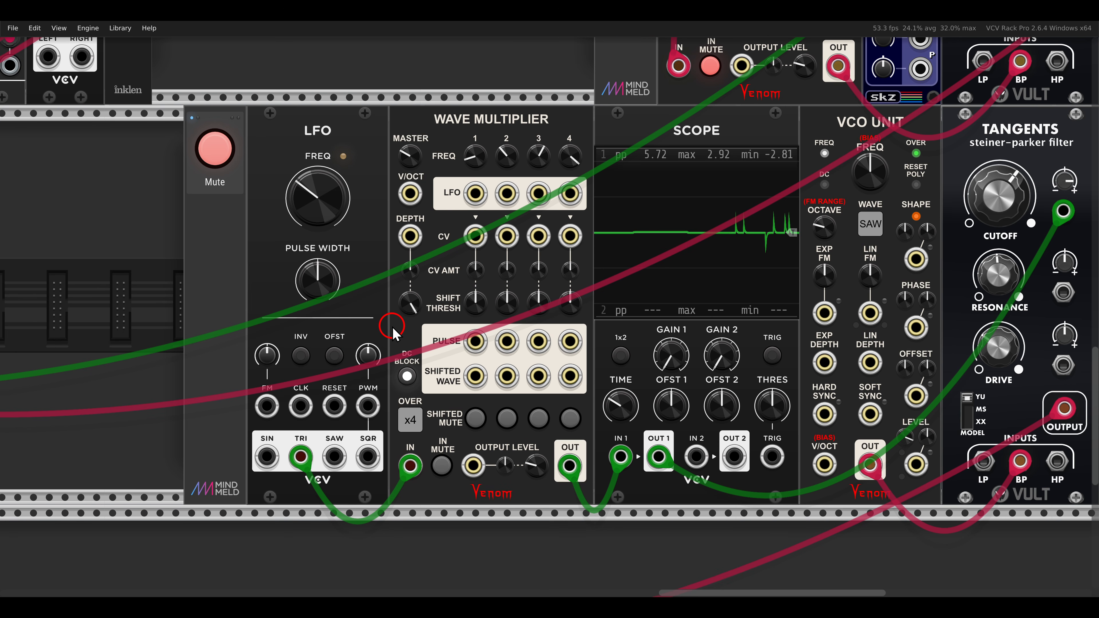
pyautogui.scroll(2, 411, 329)
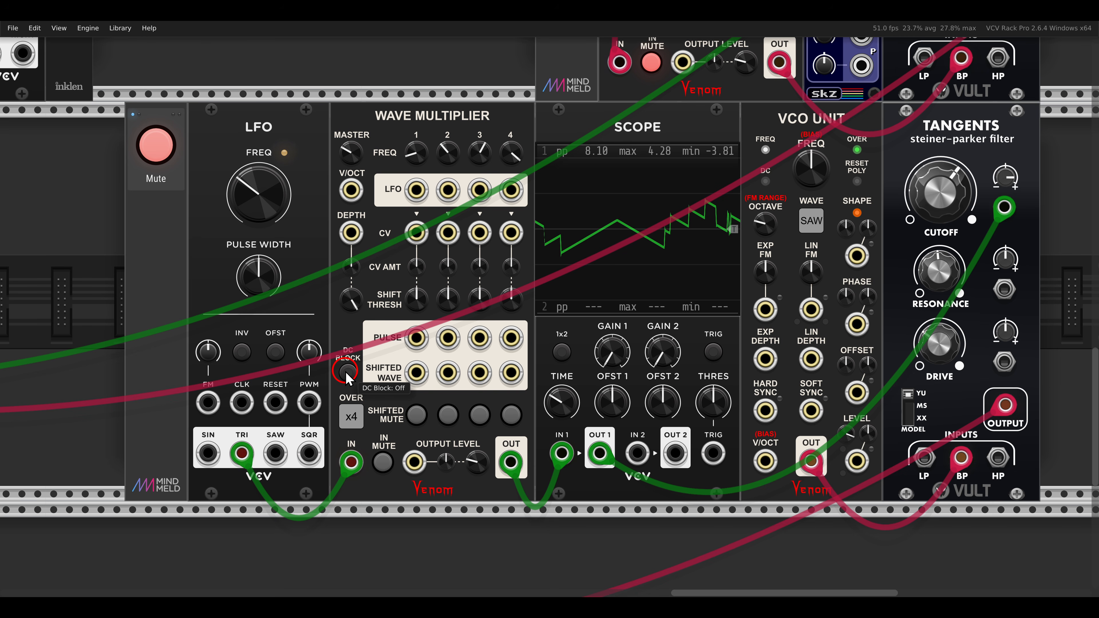
pyautogui.rightClick(350, 416)
pyautogui.click(358, 433)
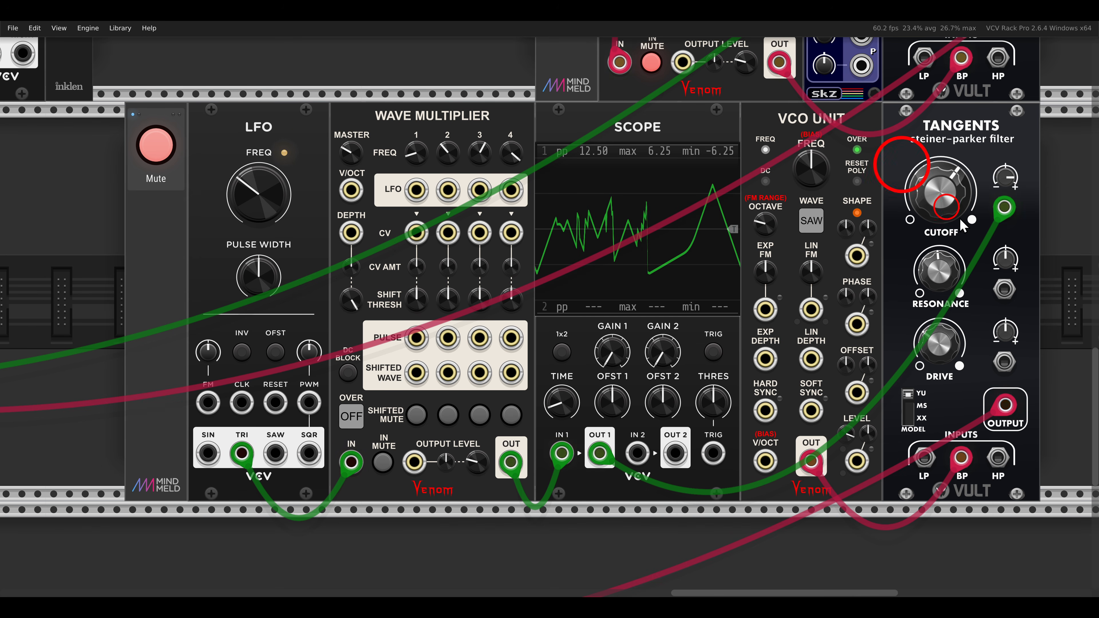
pyautogui.click(148, 147)
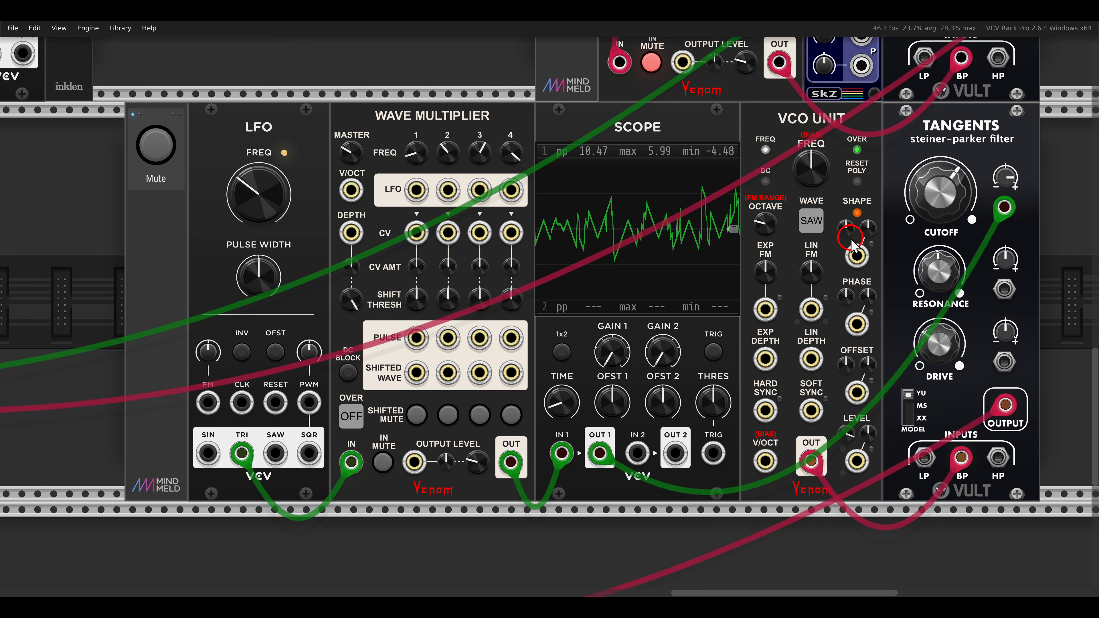
# Unmute the drum voices with both mute switches beside the trigSeq8x sequencer.
pyautogui.scroll(-3, 554, 283)
pyautogui.moveTo(310, 144); pyautogui.dragTo(686, 570)
pyautogui.scroll(2, 634, 281)
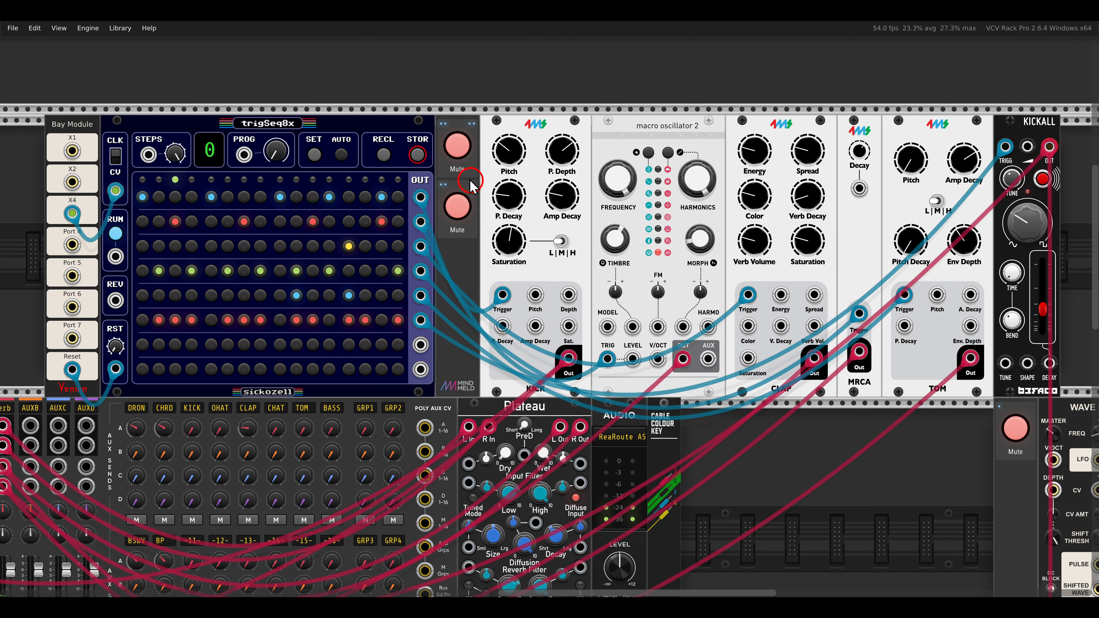
pyautogui.click(456, 150)
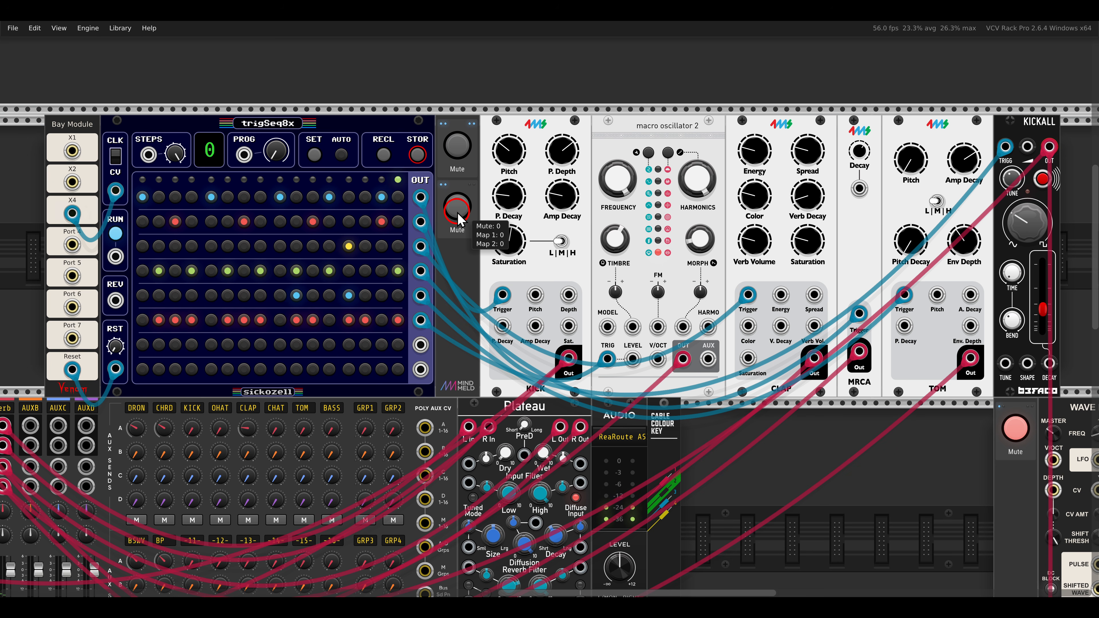
# Take the Oppressor module in the VCO Lab voice out of bypass.
pyautogui.moveTo(233, 123); pyautogui.dragTo(830, 190)
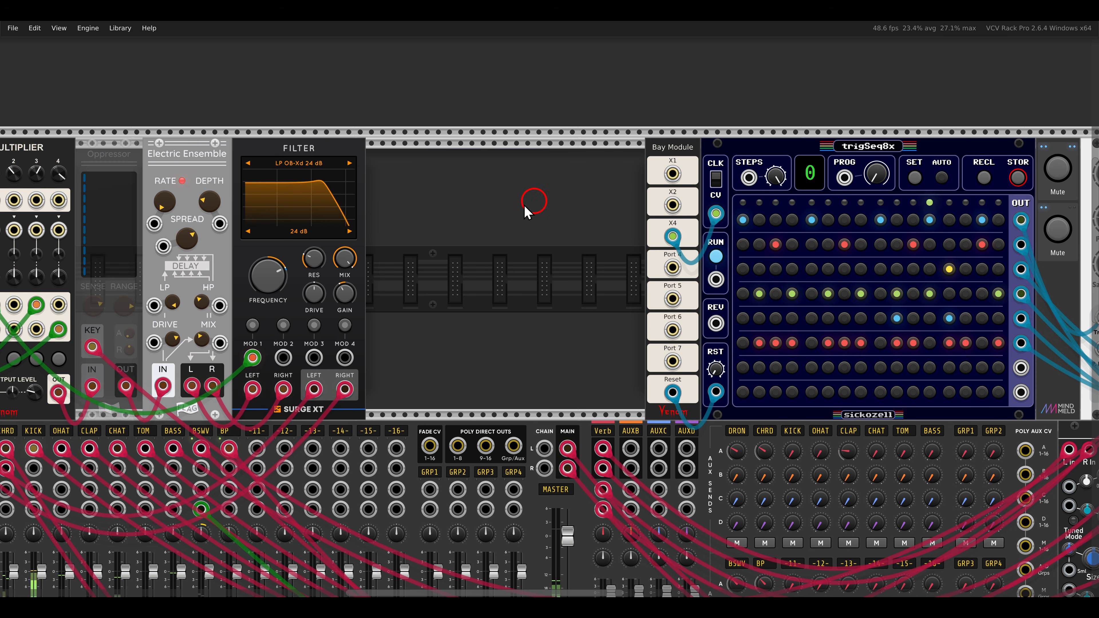
pyautogui.moveTo(465, 217)
pyautogui.mouseDown()
pyautogui.moveTo(741, 245)
pyautogui.moveTo(927, 238)
pyautogui.mouseUp()
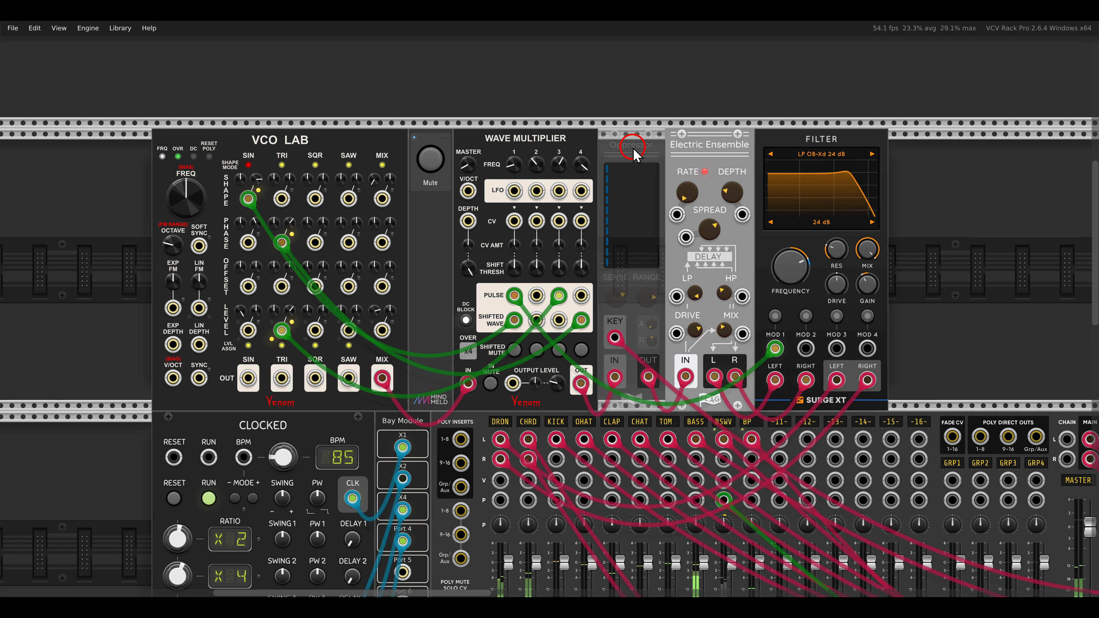
pyautogui.hotkey('ctrl', 'e')
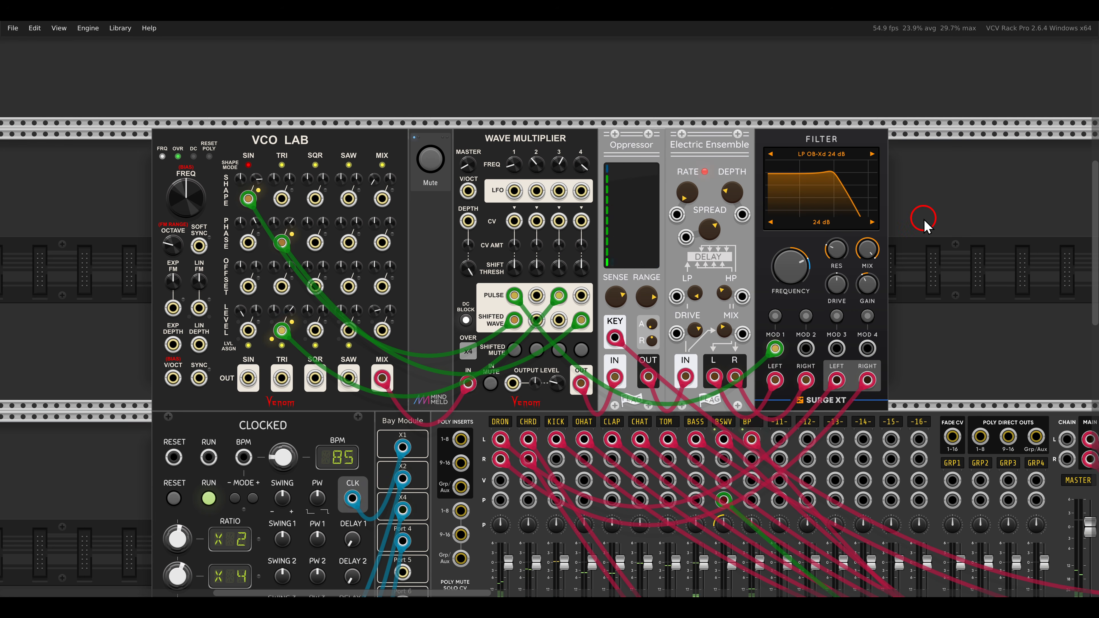
# Unmute the Wave Multiplier voice fed by the Kickall and filtered by the mod7-modulated Tangents.
pyautogui.hscroll(3, 969, 226)
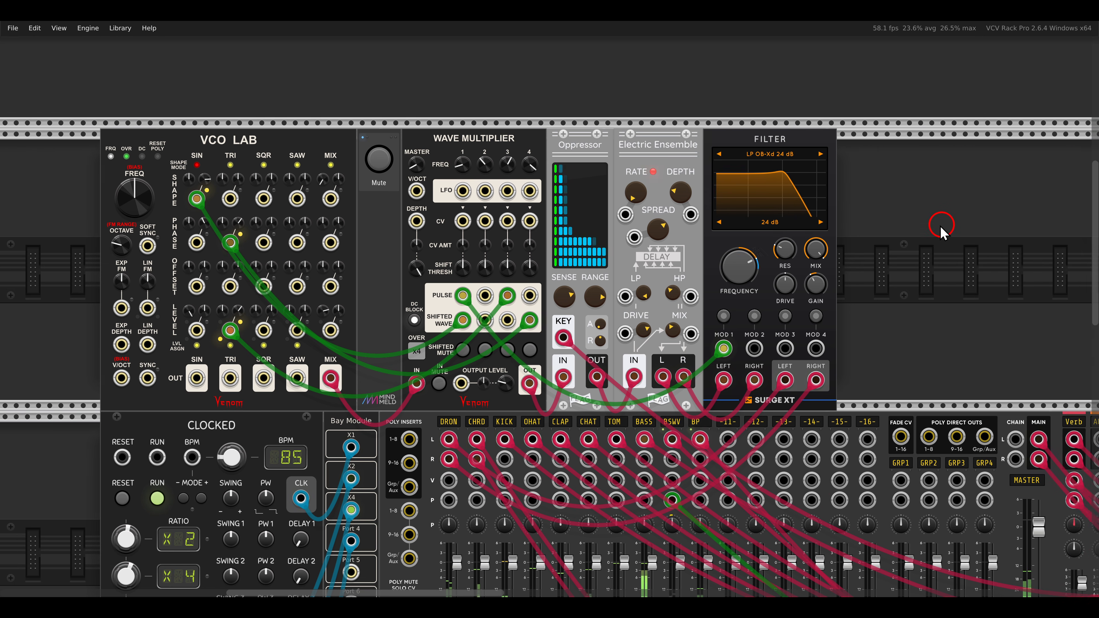
pyautogui.moveTo(940, 226); pyautogui.dragTo(294, 216)
pyautogui.moveTo(894, 233); pyautogui.dragTo(321, 222)
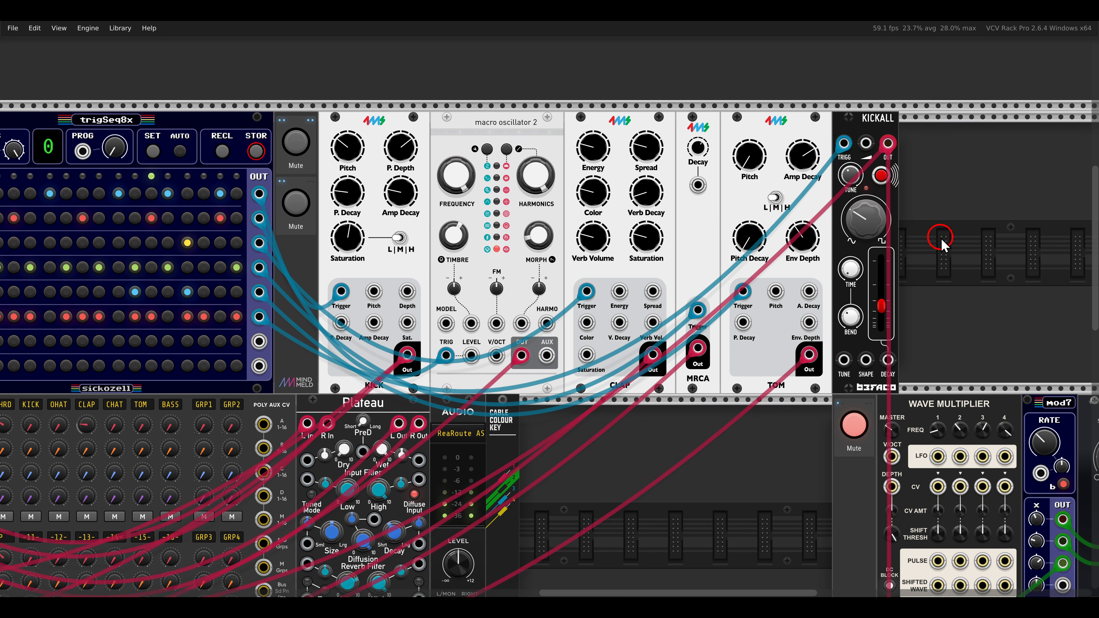
pyautogui.moveTo(942, 259); pyautogui.dragTo(700, 190)
pyautogui.scroll(2, 606, 365)
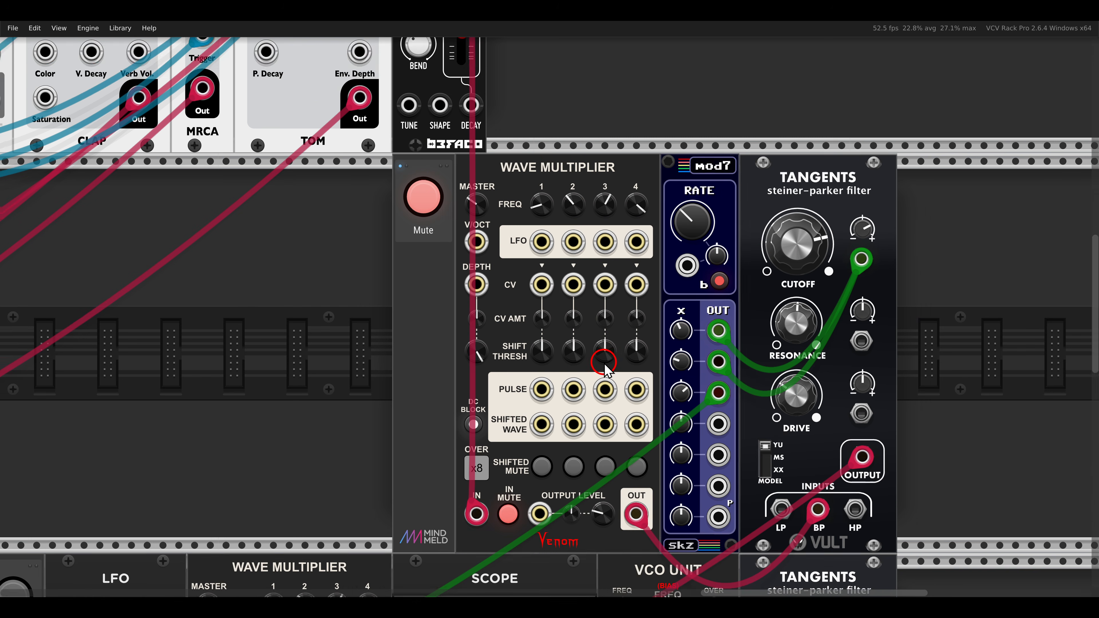
pyautogui.moveTo(608, 366); pyautogui.dragTo(602, 314)
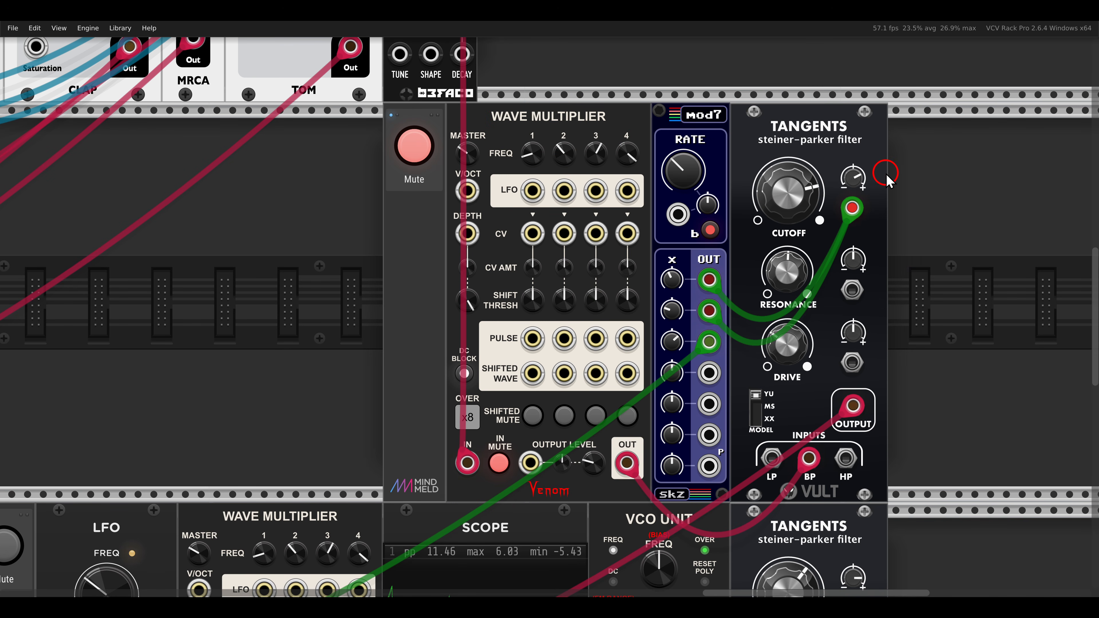
pyautogui.click(414, 147)
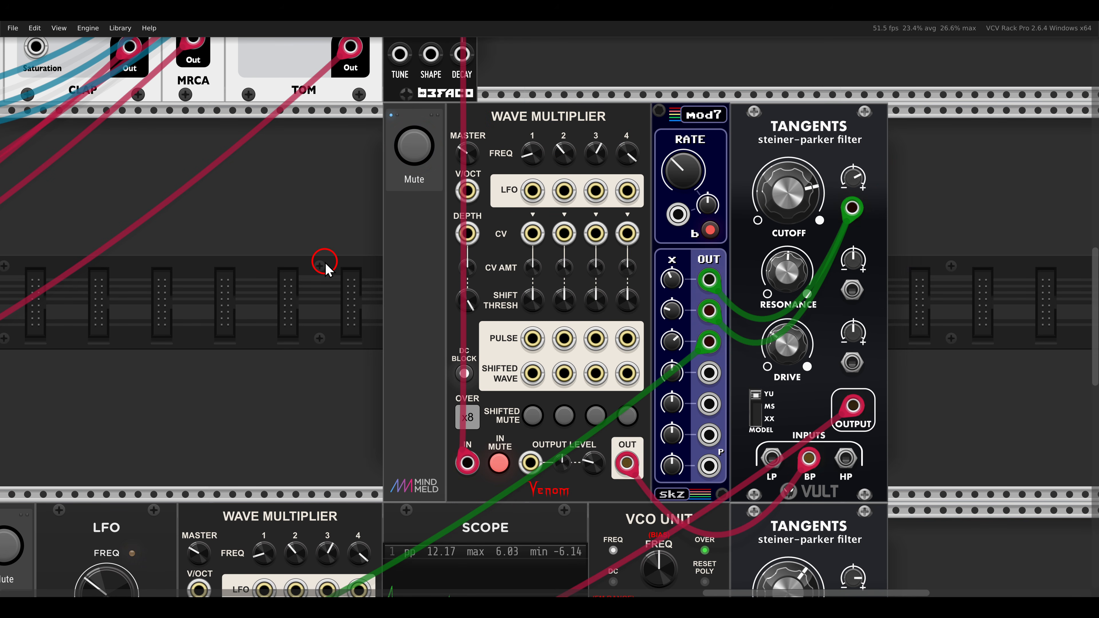
# Zoom the view out to show the whole patch with all voices.
pyautogui.scroll(-2, 312, 257)
pyautogui.scroll(-4, 303, 260)
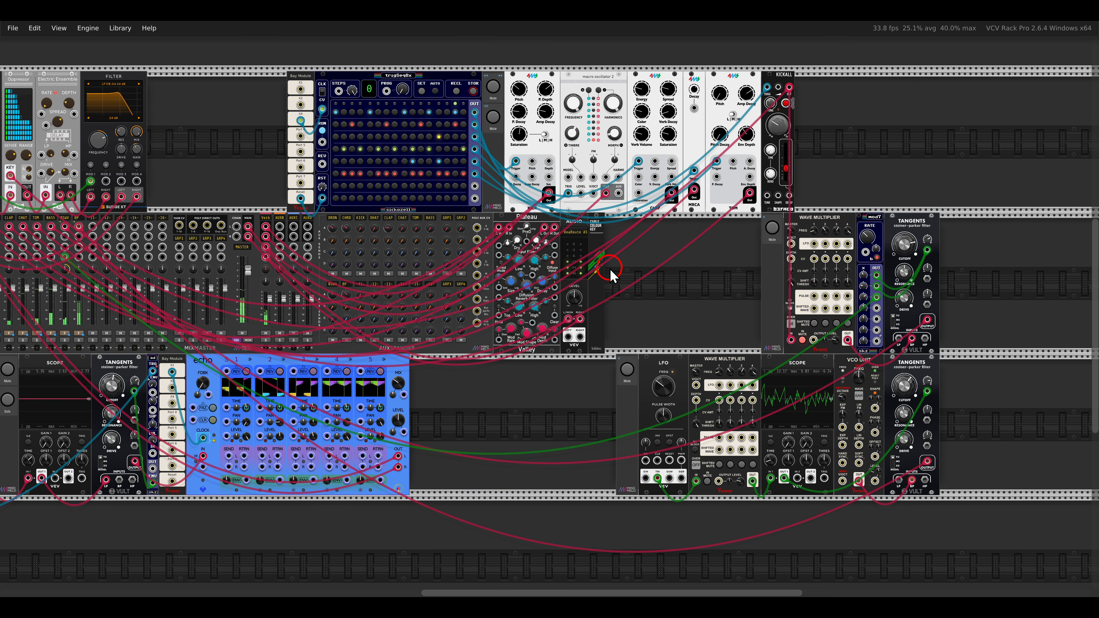
pyautogui.press('F4')
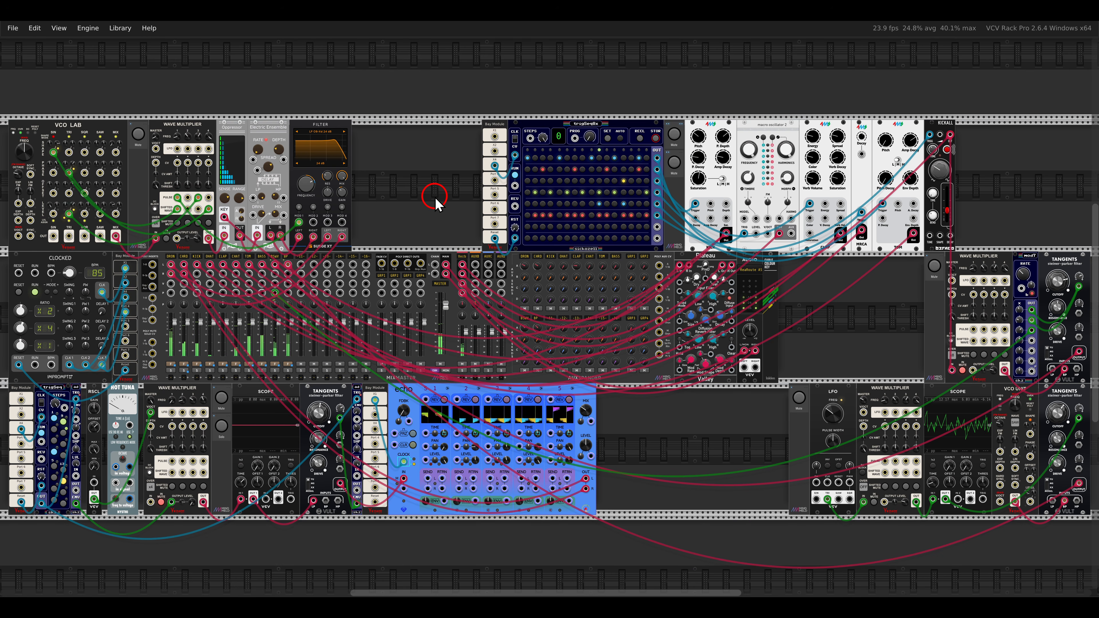